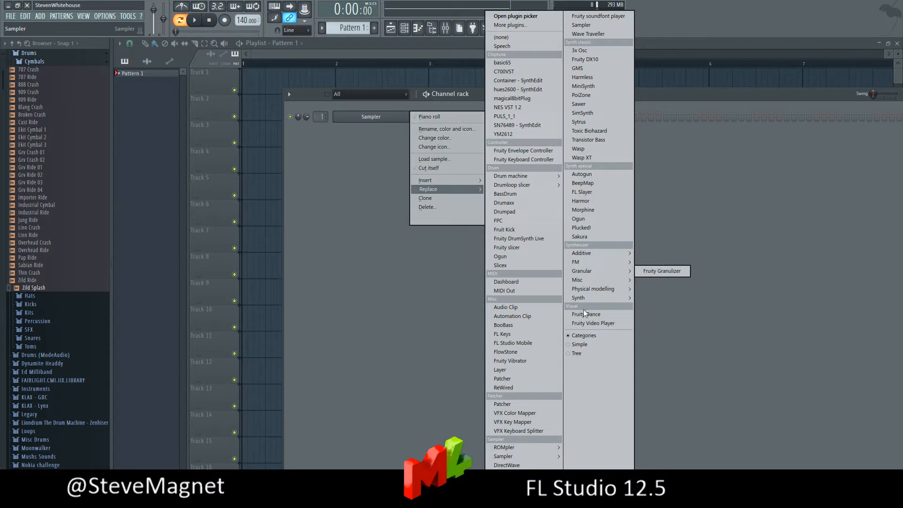
- Replace the Sampler channel with Synth1 VSTi and load its Wubby Bass YAAA preset
mouse_move(579, 298)
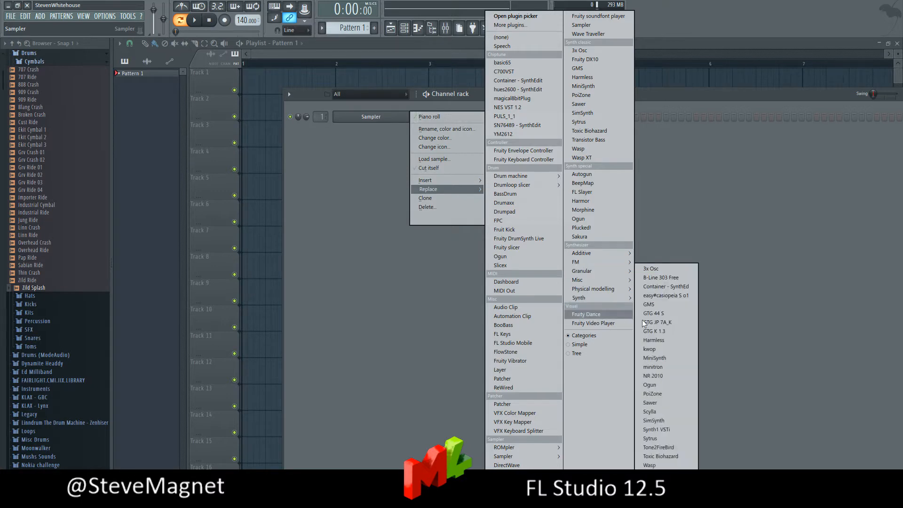
click(692, 428)
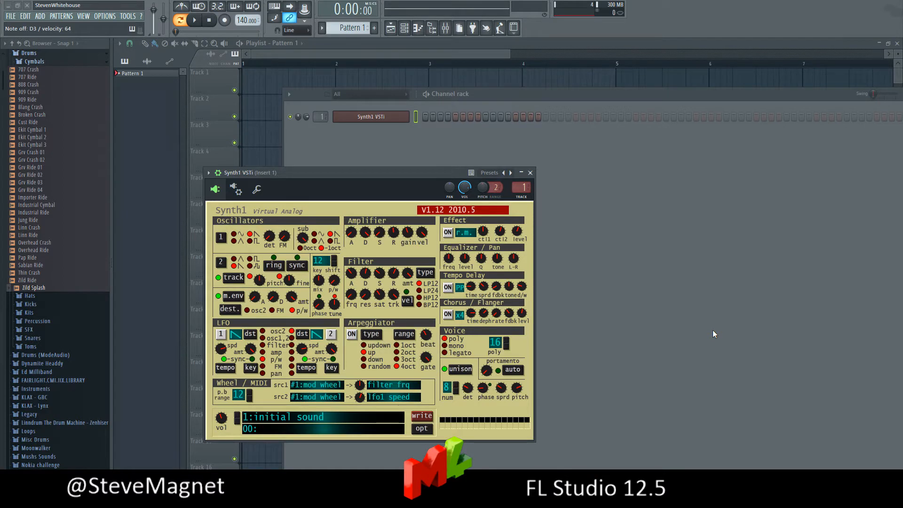
right_click(510, 173)
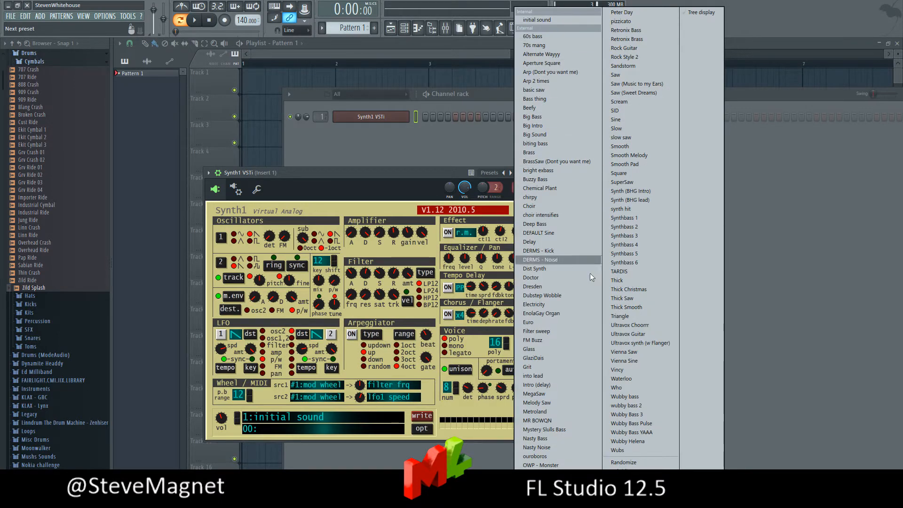
click(642, 433)
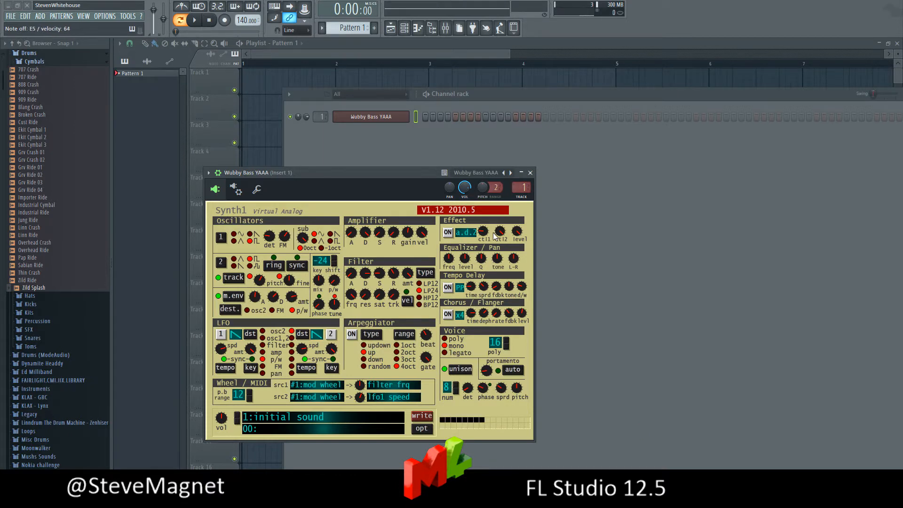
- Load the DEFAULT Sine preset and set the oscillator mix fully to oscillator 2 (0:100)
right_click(510, 173)
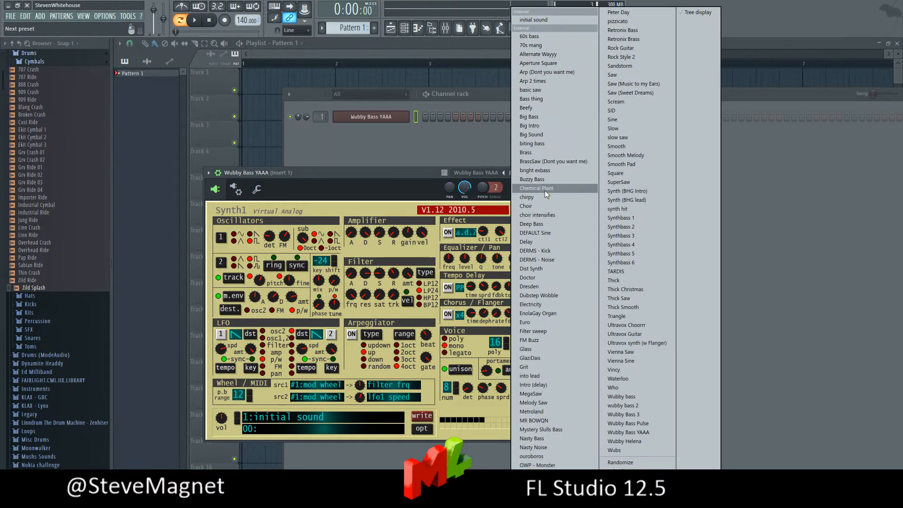
click(554, 234)
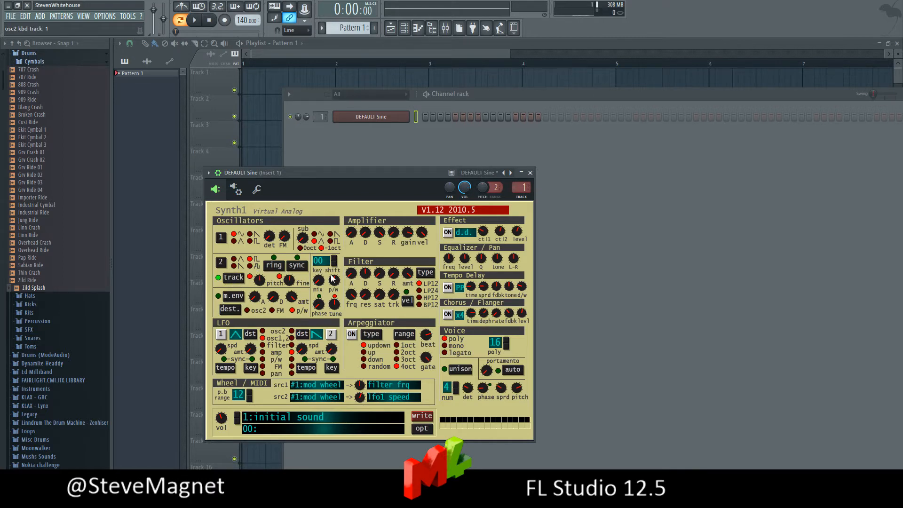
drag(322, 281, 330, 216)
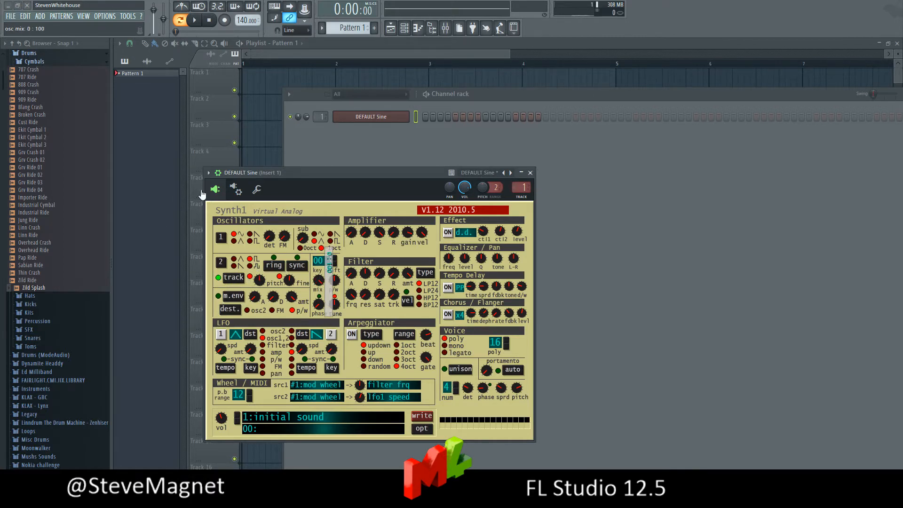
click(336, 172)
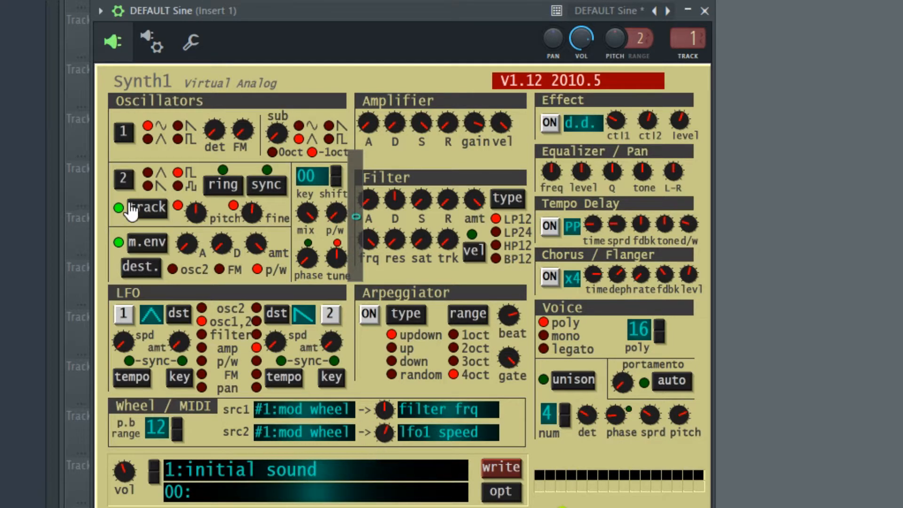
- Set the pulse width to 0 with the modulation envelope off, and re-enable the envelope with raised attack, decay and amount
click(133, 242)
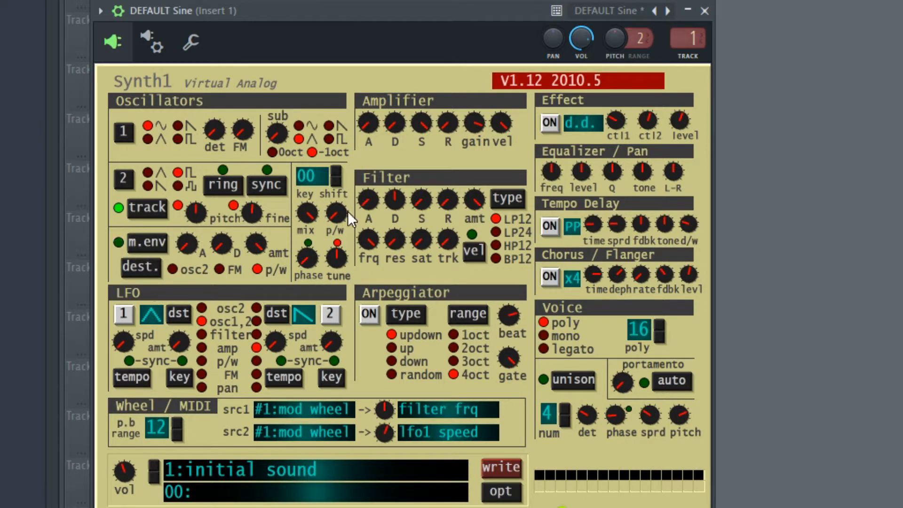
drag(334, 218, 360, 325)
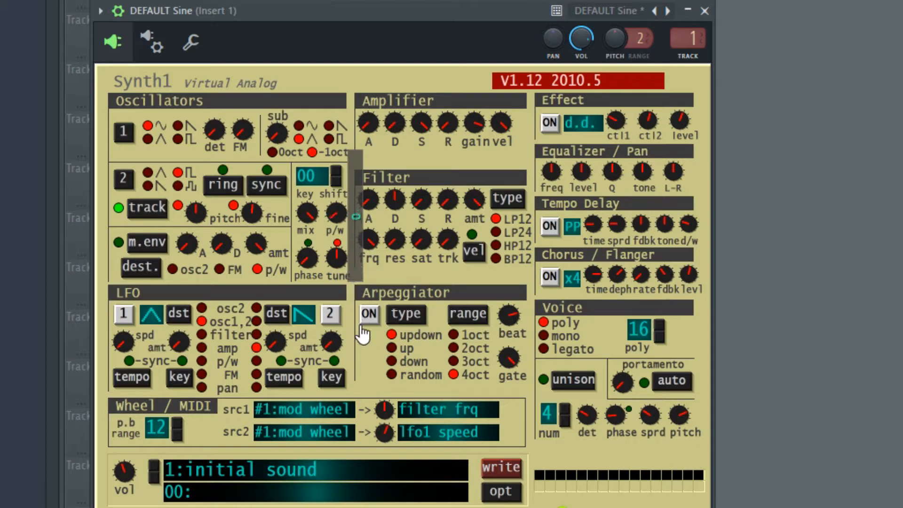
drag(222, 245, 281, 231)
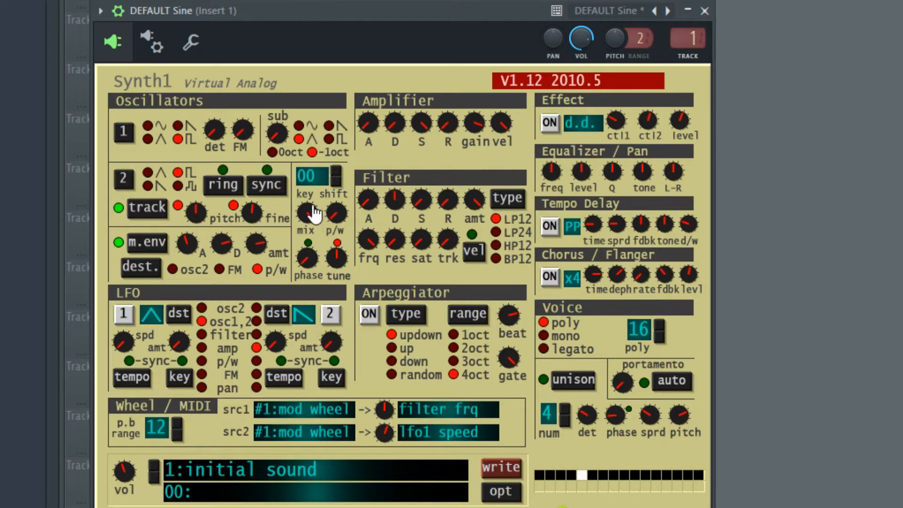
- Set oscillator 2's pitch to +12 and the oscillator mix to 45:55
drag(308, 209, 328, 306)
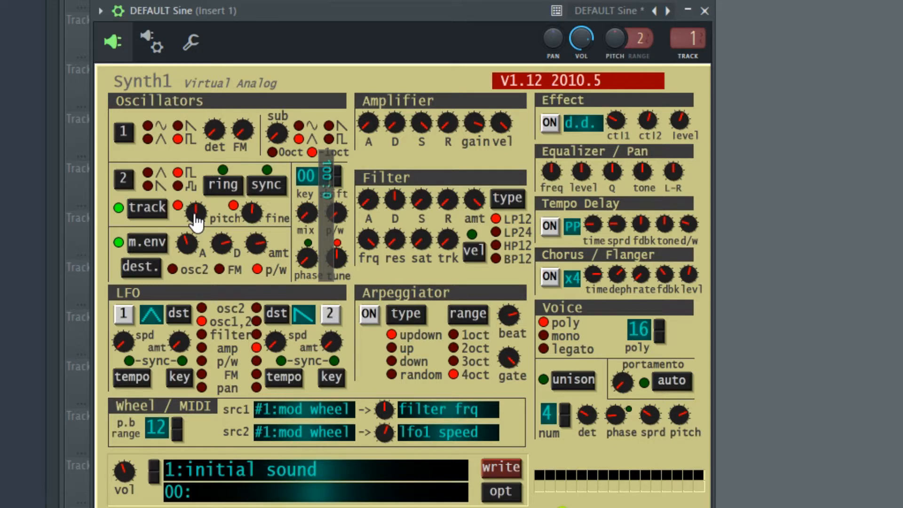
drag(196, 221, 224, 208)
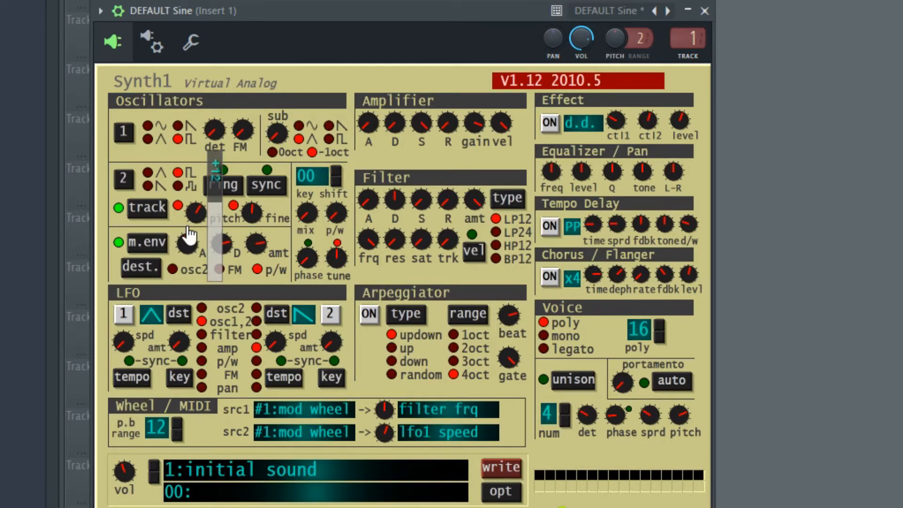
mouse_move(307, 212)
mouse_down()
mouse_move(332, 255)
mouse_move(322, 201)
mouse_move(313, 217)
mouse_up()
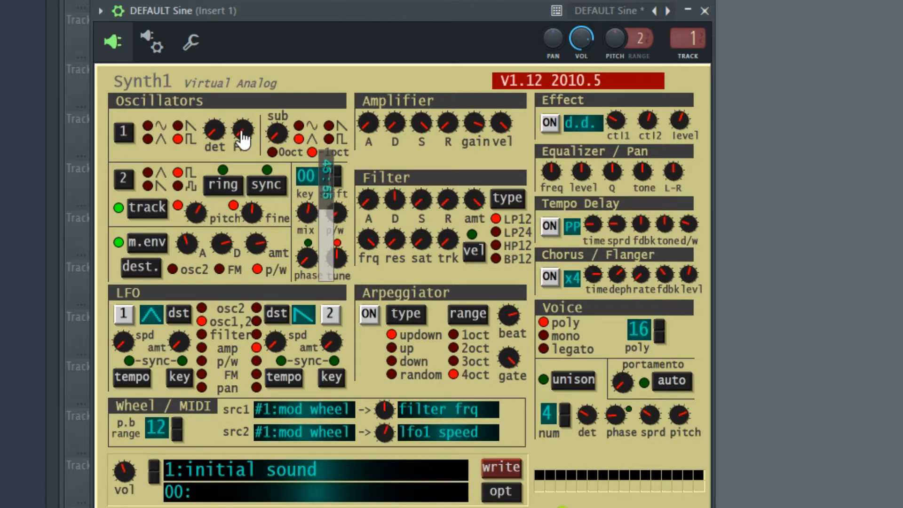
- Raise oscillator 1's FM amount and set the key shift to -24
drag(243, 137, 243, 111)
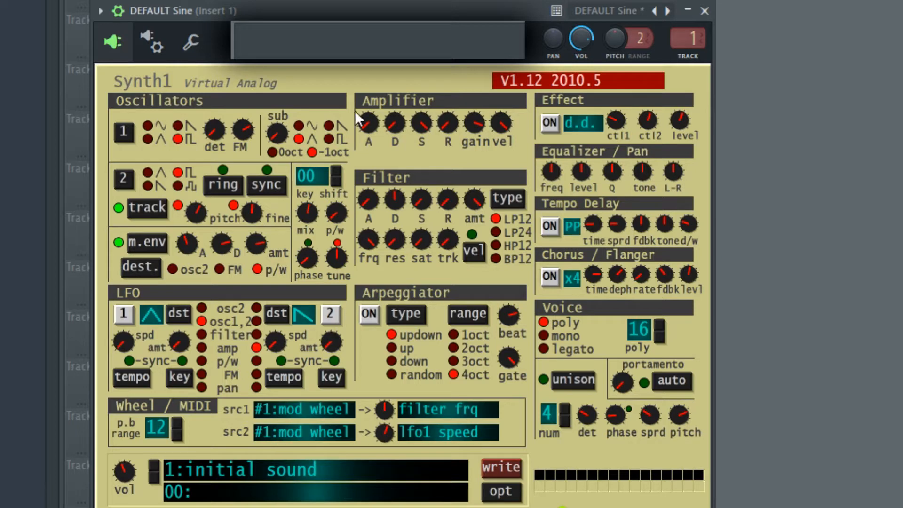
drag(335, 176, 344, 215)
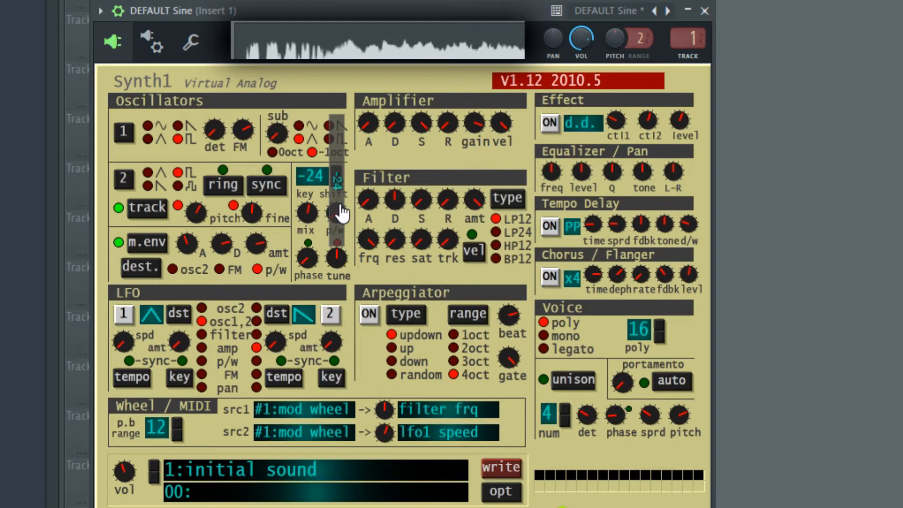
- Set the sub oscillator to a square wave at -1 octave with its level at 127
click(272, 152)
drag(276, 138, 294, 125)
click(312, 151)
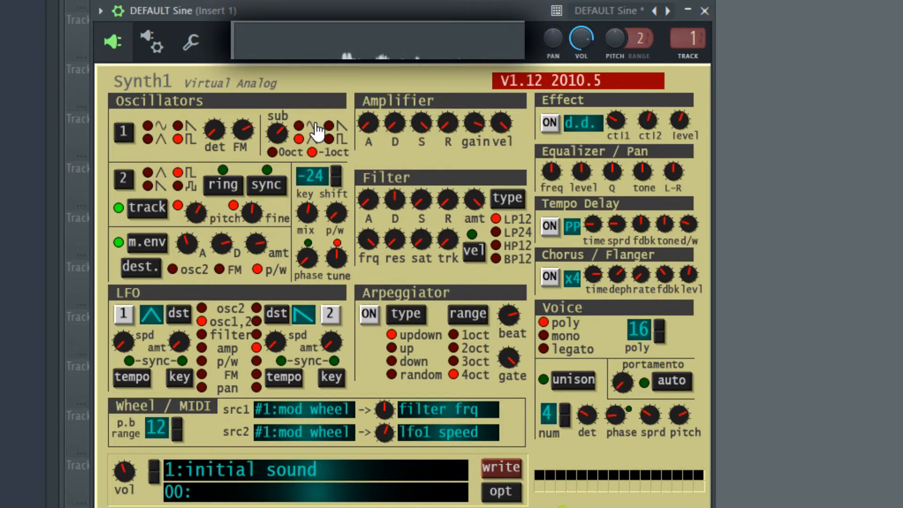
drag(277, 141, 311, 70)
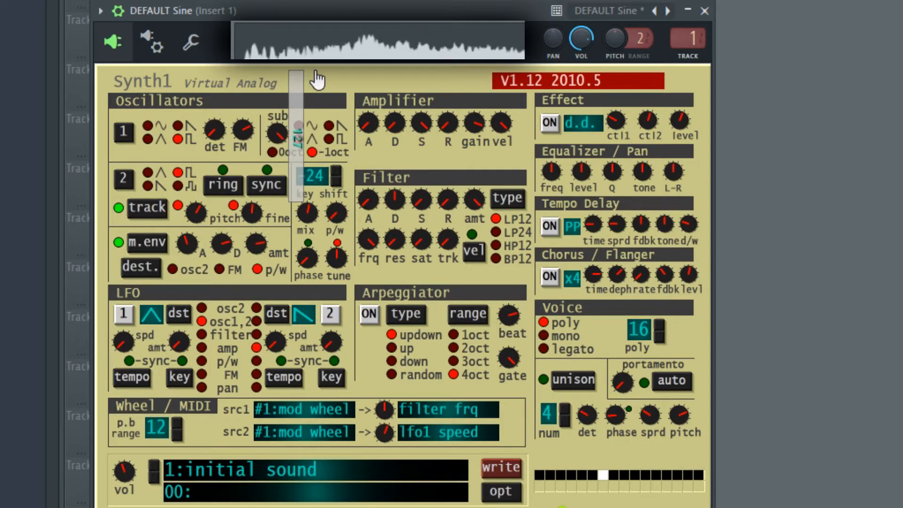
click(329, 125)
click(329, 139)
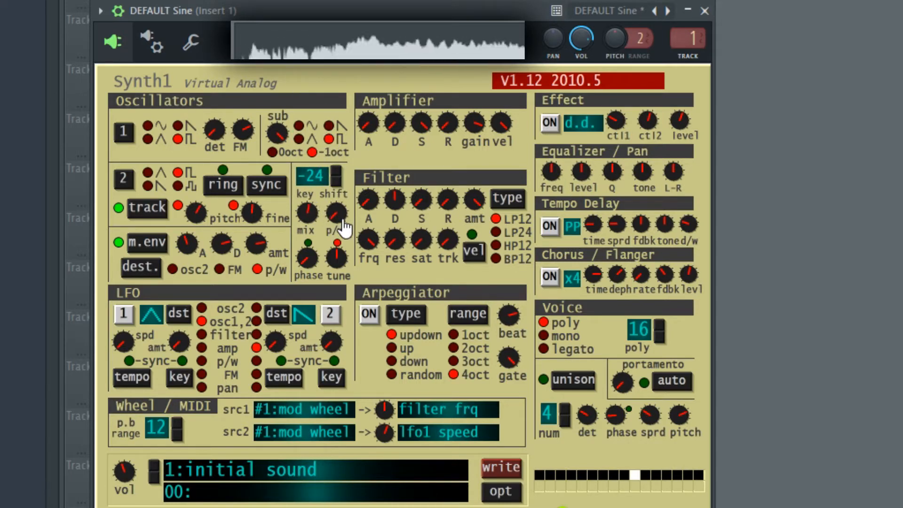
- Raise the modulation envelope's attack and decay, and adjust oscillator 1's FM amount
drag(213, 246, 238, 218)
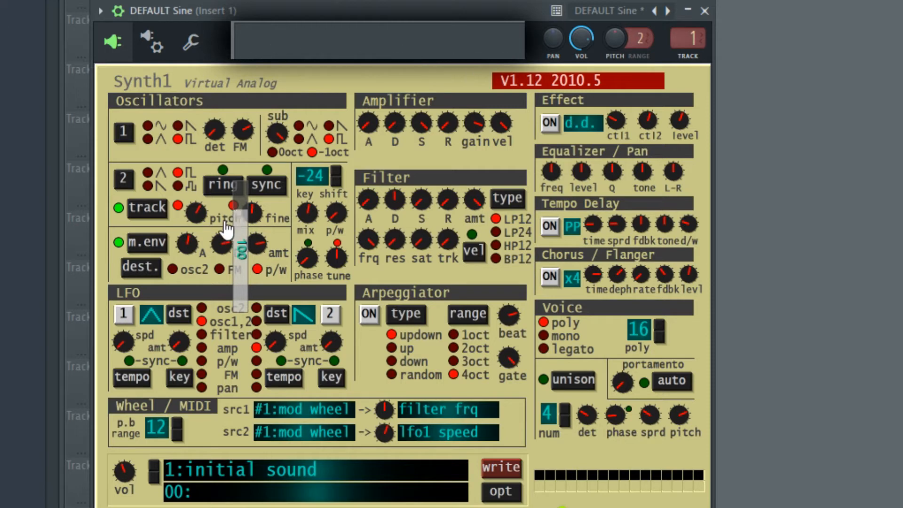
drag(187, 250, 212, 250)
drag(334, 217, 342, 326)
drag(243, 131, 270, 126)
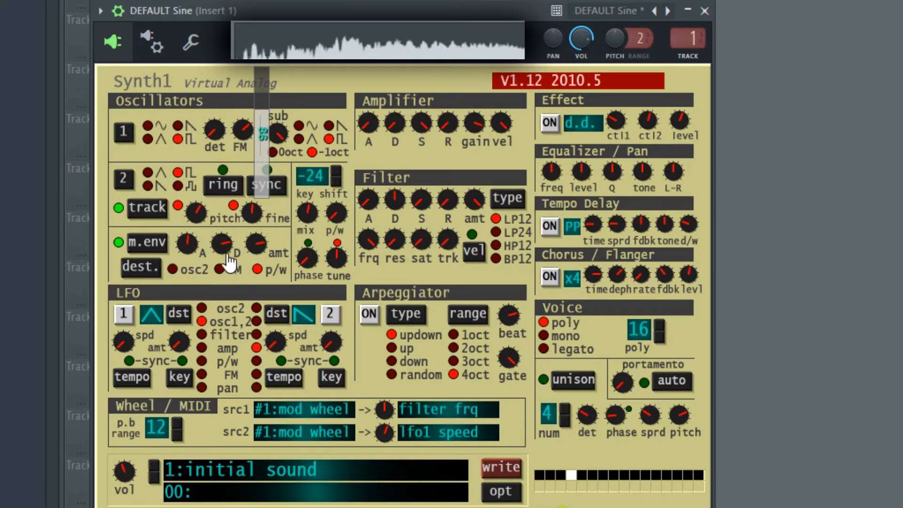
drag(252, 213, 240, 232)
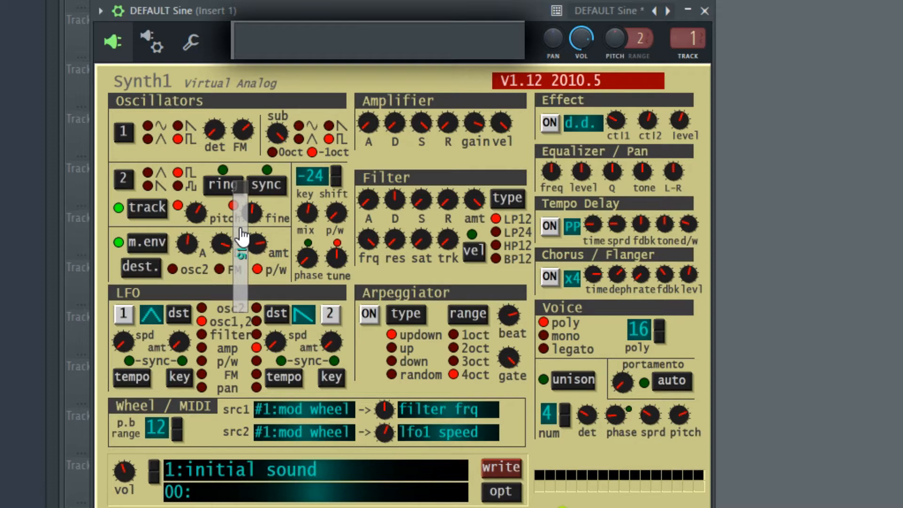
- Set the oscillator mix to 100:0 and try other waveforms on oscillator 1 before returning it to square
mouse_move(310, 214)
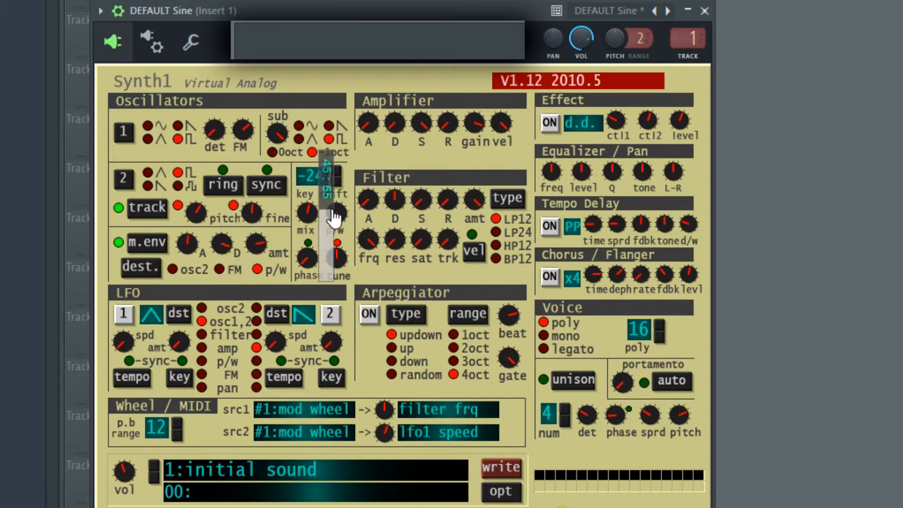
drag(332, 211, 318, 290)
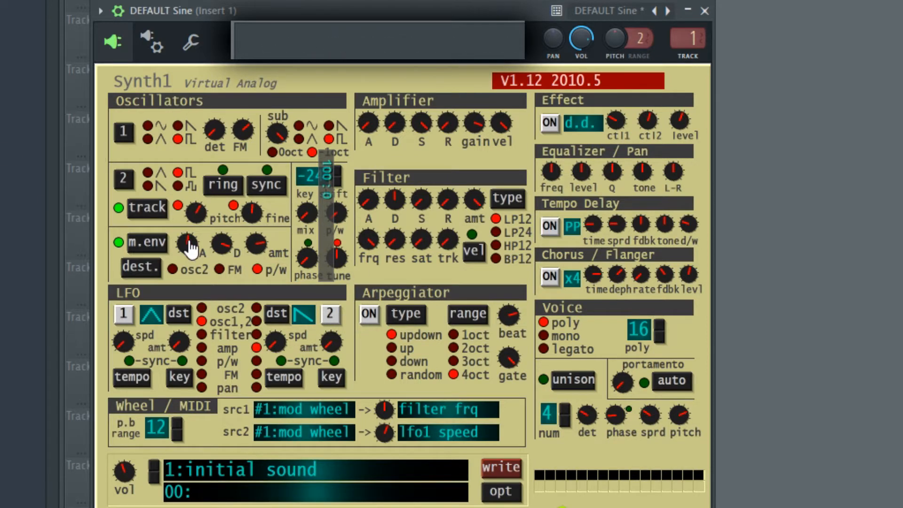
click(148, 125)
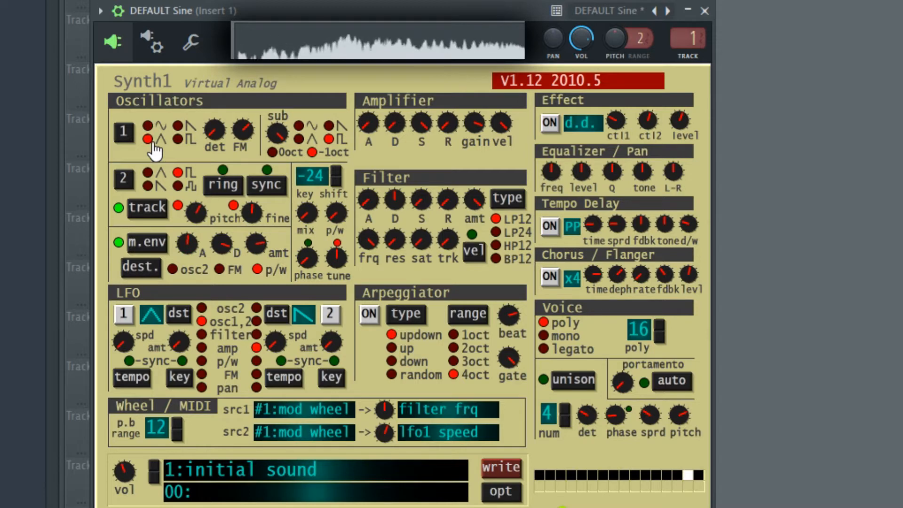
click(177, 125)
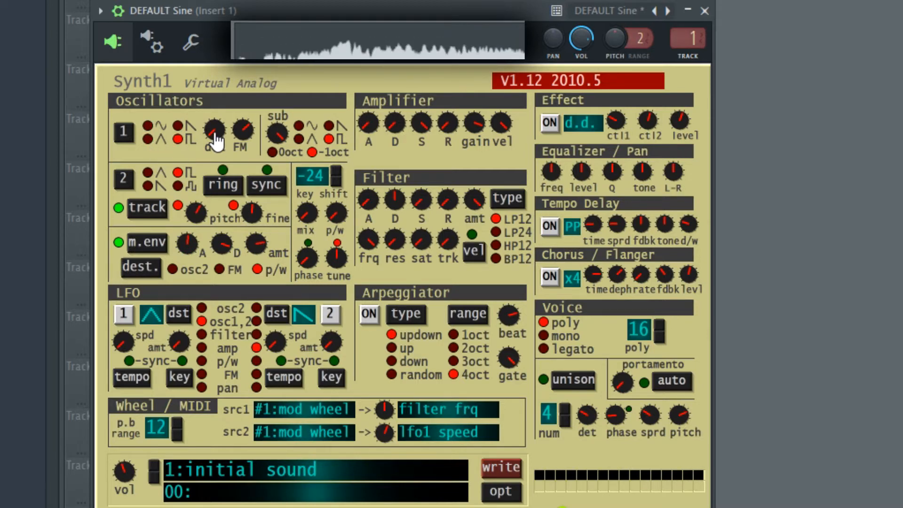
- Readjust the modulation envelope by lowering its decay and amount, keeping oscillator detune and pulse width at minimum
drag(214, 132, 204, 290)
drag(191, 243, 245, 238)
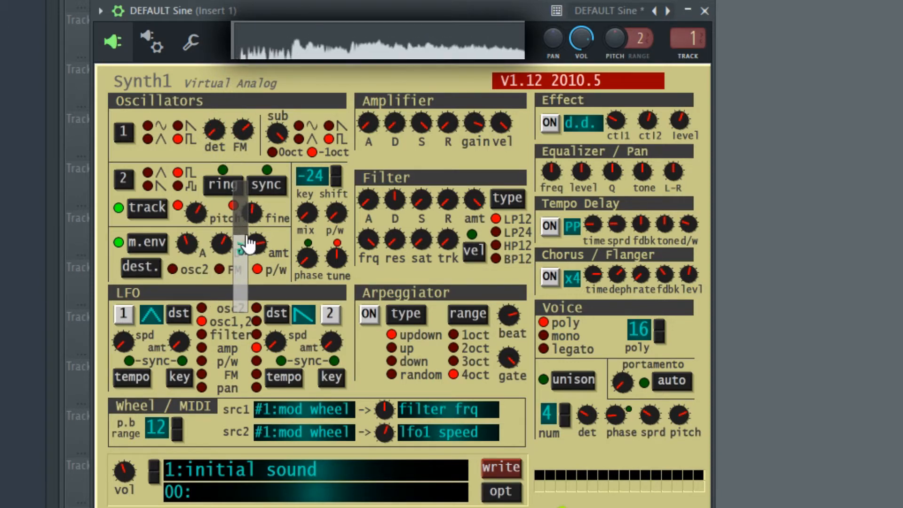
drag(188, 243, 211, 245)
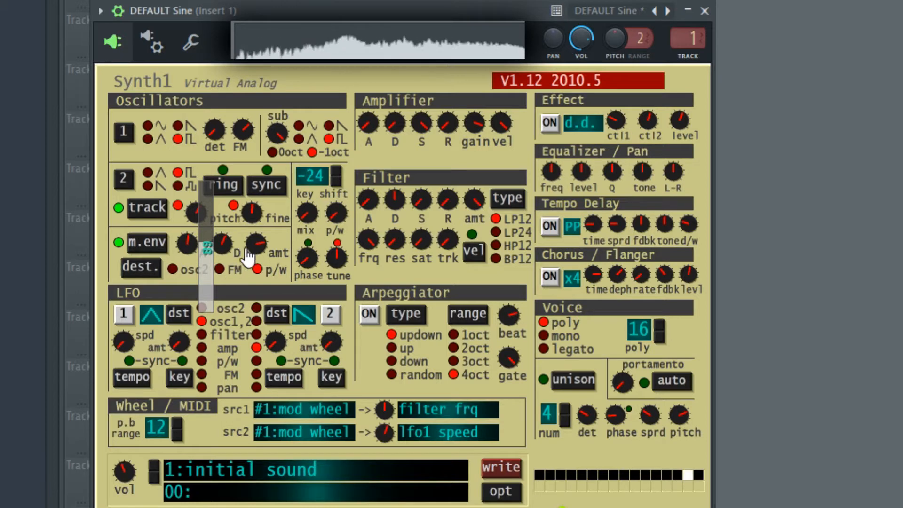
drag(256, 245, 261, 228)
drag(337, 226, 330, 331)
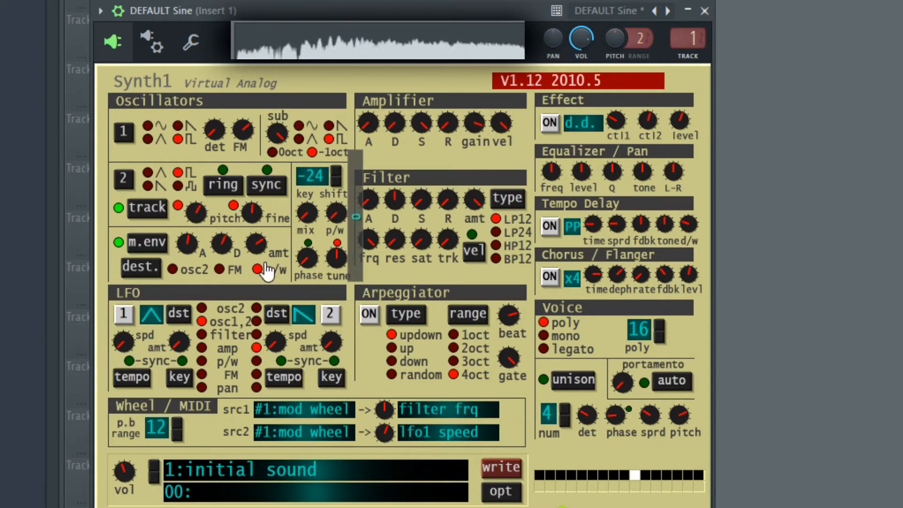
- Raise oscillator 1's FM amount and compare the sub oscillator at 0 and -1 octave, ending on a triangle wave at -1
drag(242, 135, 268, 115)
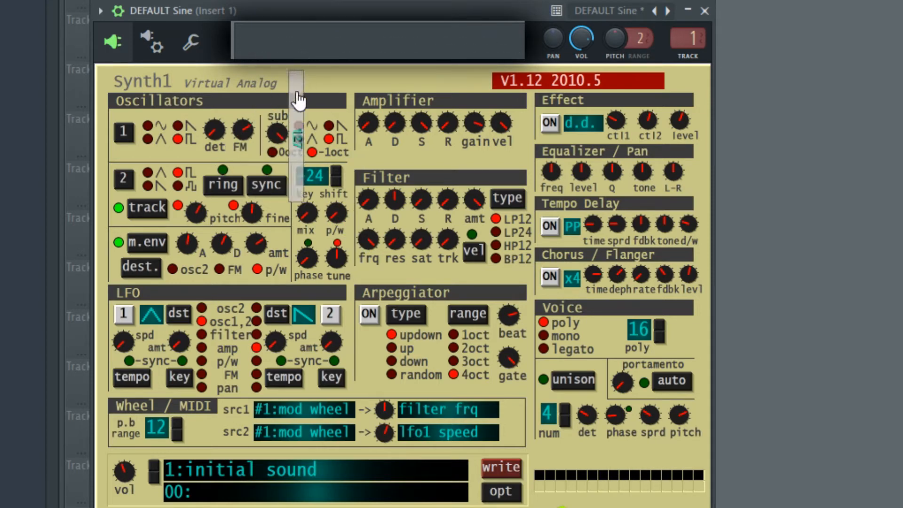
click(272, 152)
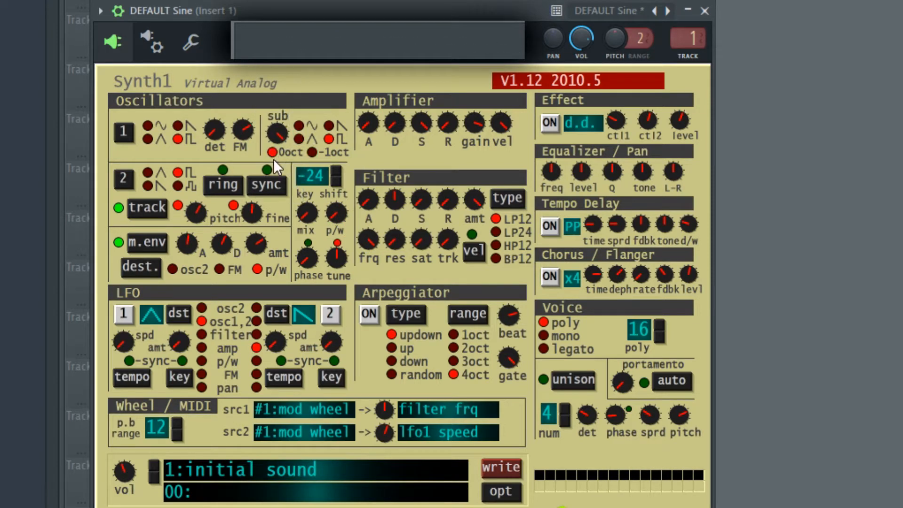
click(311, 151)
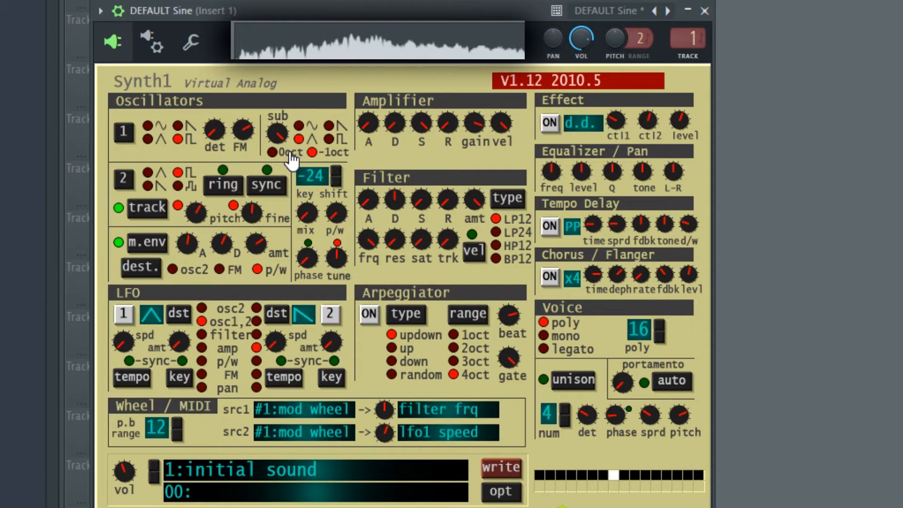
- Try oscillator 2's pitch at +20, and return it to its centre position
drag(206, 137, 214, 183)
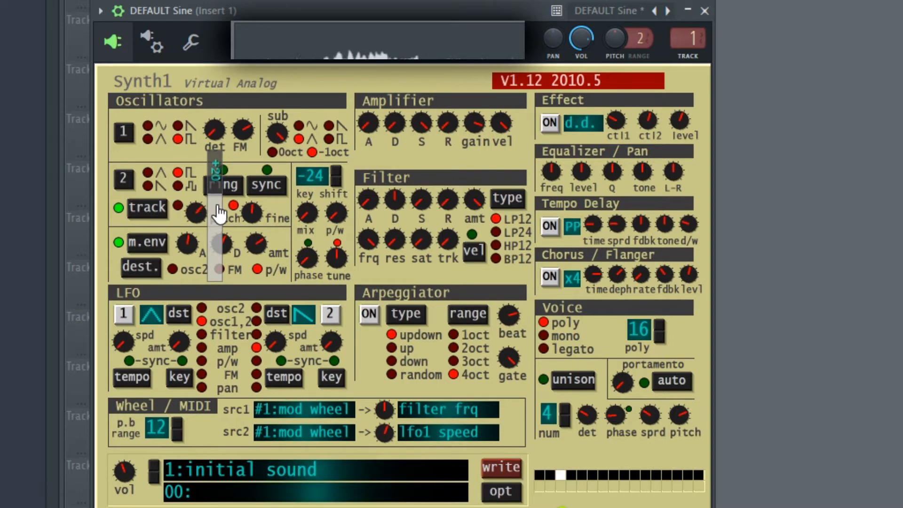
drag(218, 206, 222, 212)
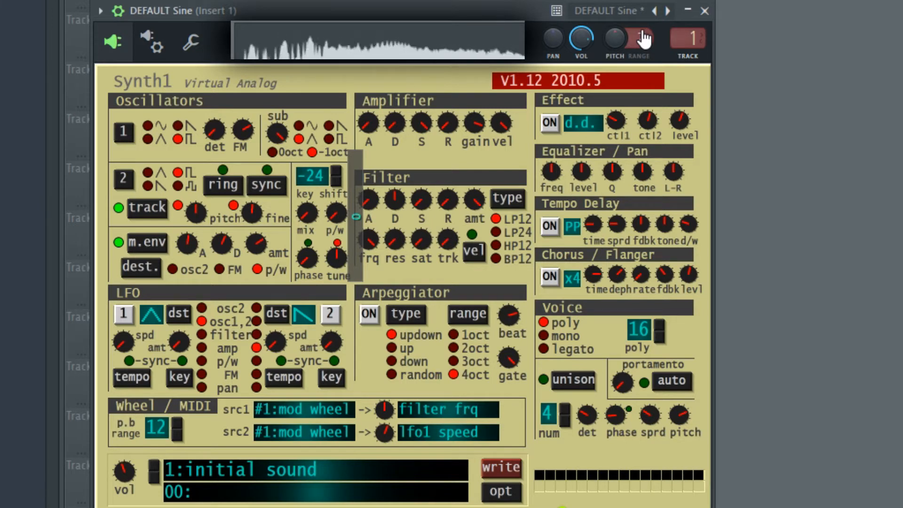
- Load the Wubby Bass YAAA preset in place of the edited DEFAULT Sine sound
right_click(668, 11)
click(619, 430)
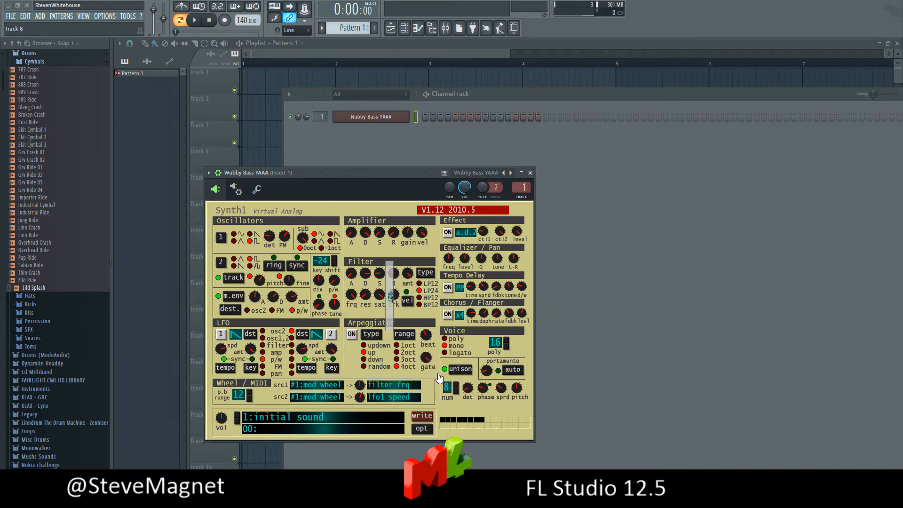
- Compare the sound with unison off and on, and adjust the filter saturation
click(464, 374)
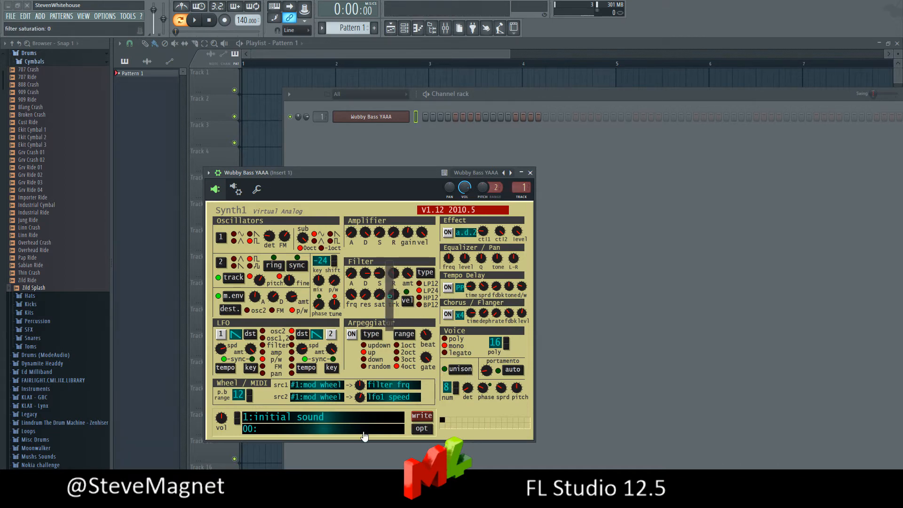
click(465, 373)
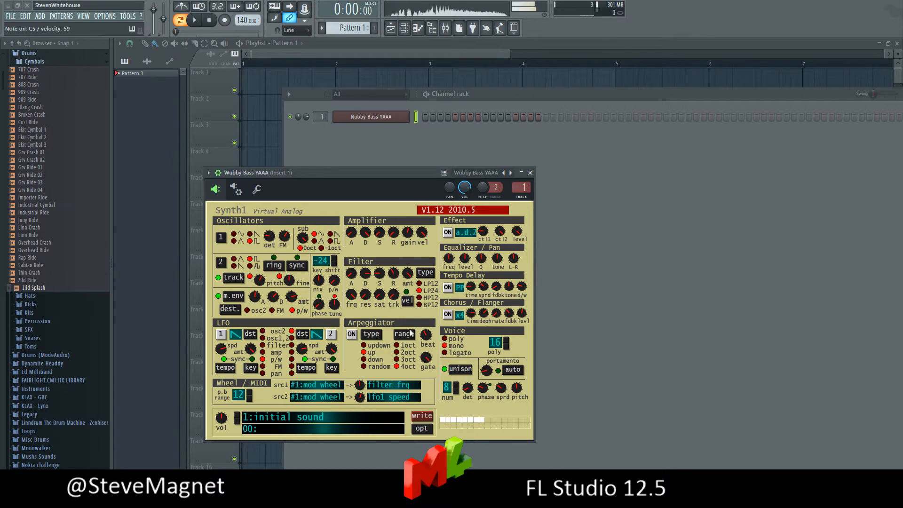
drag(380, 296, 363, 245)
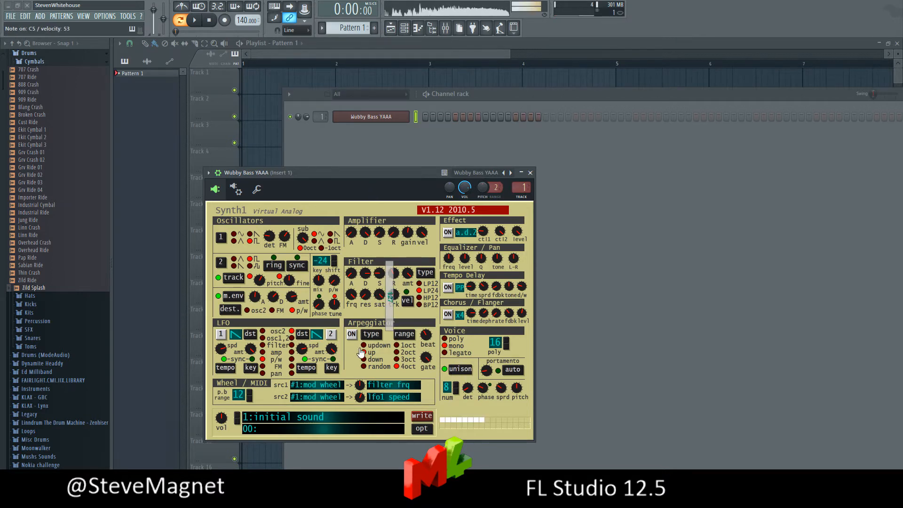
drag(377, 302, 392, 274)
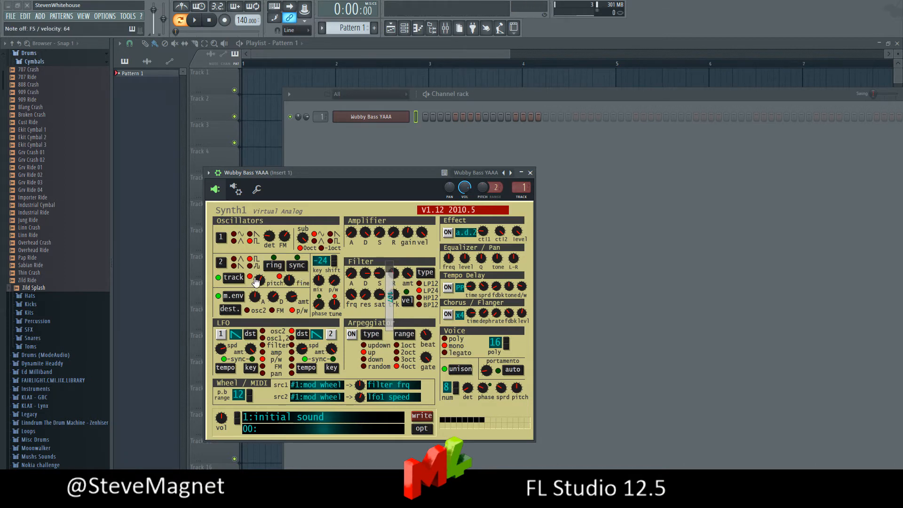
- Vary oscillator 2's pitch while playing notes to hear its effect on the bass
drag(256, 281, 271, 284)
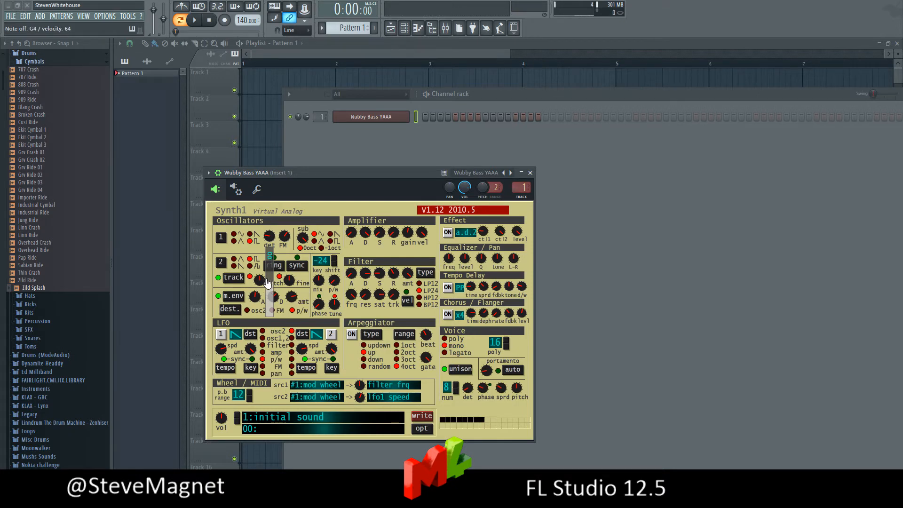
drag(275, 287, 271, 299)
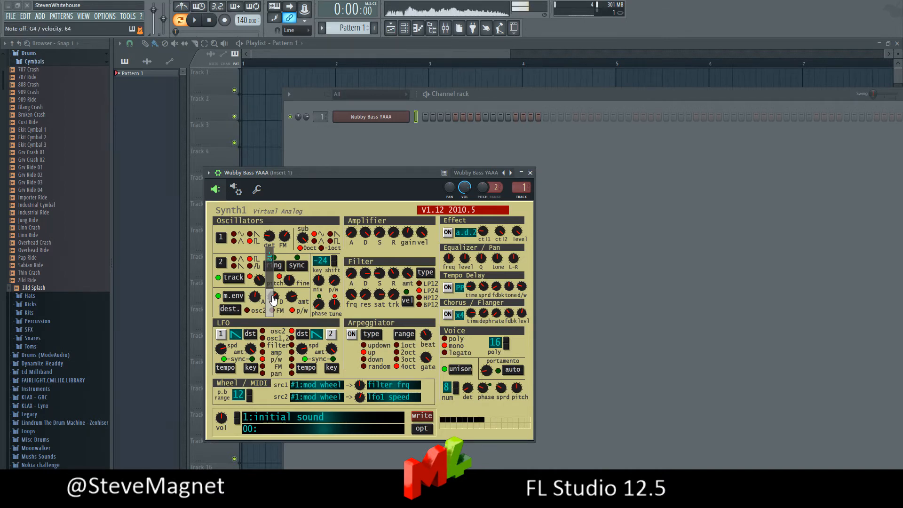
scroll(273, 299, up, 7)
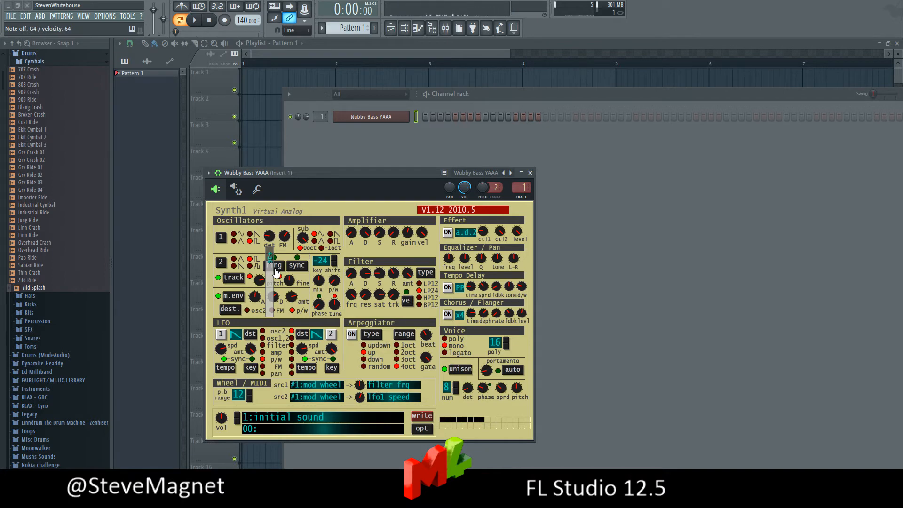
- Vary the modulation envelope's decay, switch the envelope off, and change the oscillator pulse width by hand instead
mouse_move(276, 299)
mouse_down()
mouse_move(284, 278)
mouse_move(272, 294)
mouse_move(269, 336)
mouse_move(288, 288)
mouse_up()
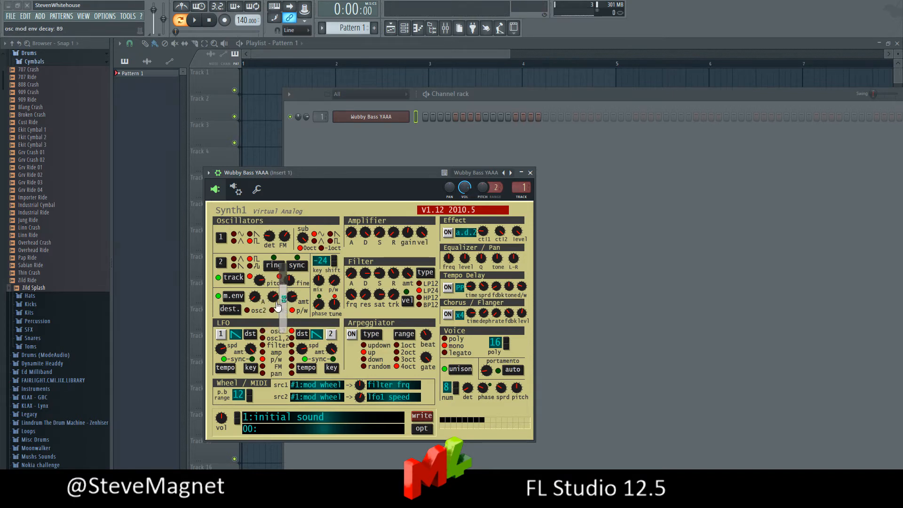
drag(277, 303, 276, 337)
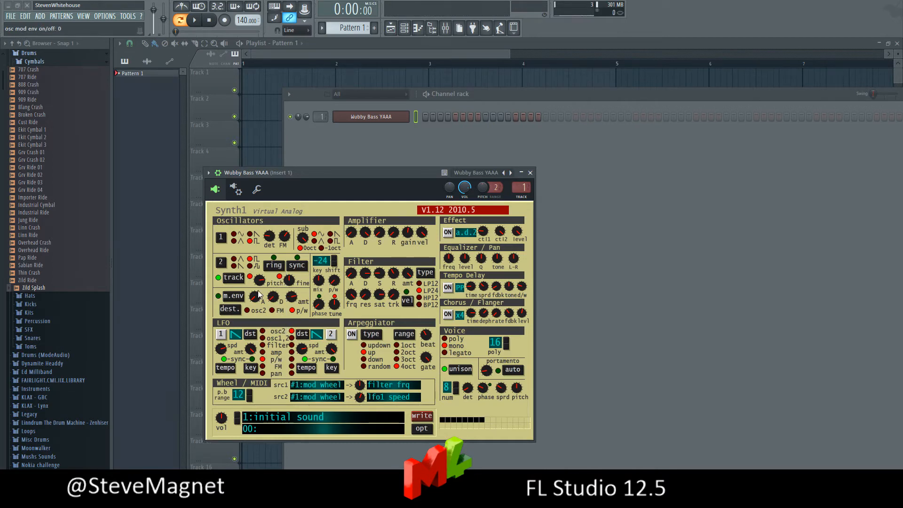
mouse_move(337, 282)
mouse_down()
mouse_move(340, 316)
mouse_move(334, 275)
mouse_up()
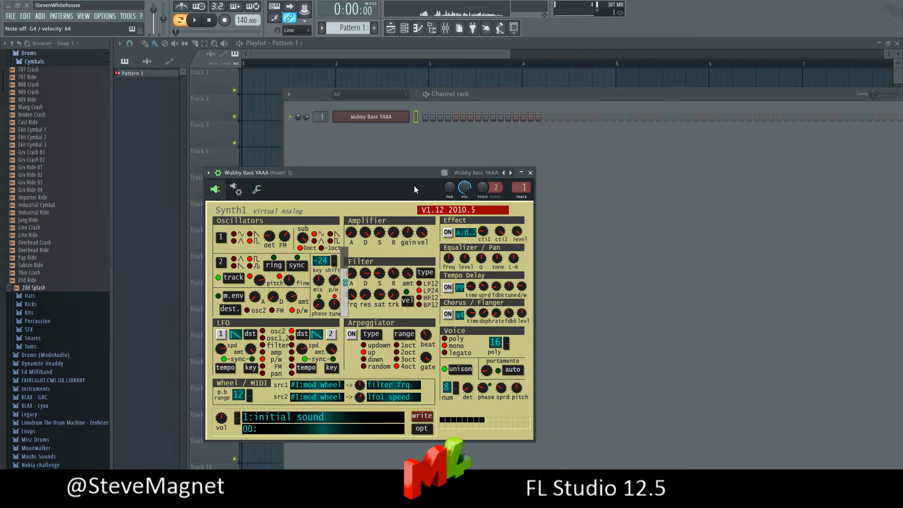
- Try shaping the sound with the filter: frequency at 0 and varied envelope attack and amount, returning the attack to 0
drag(354, 298, 361, 340)
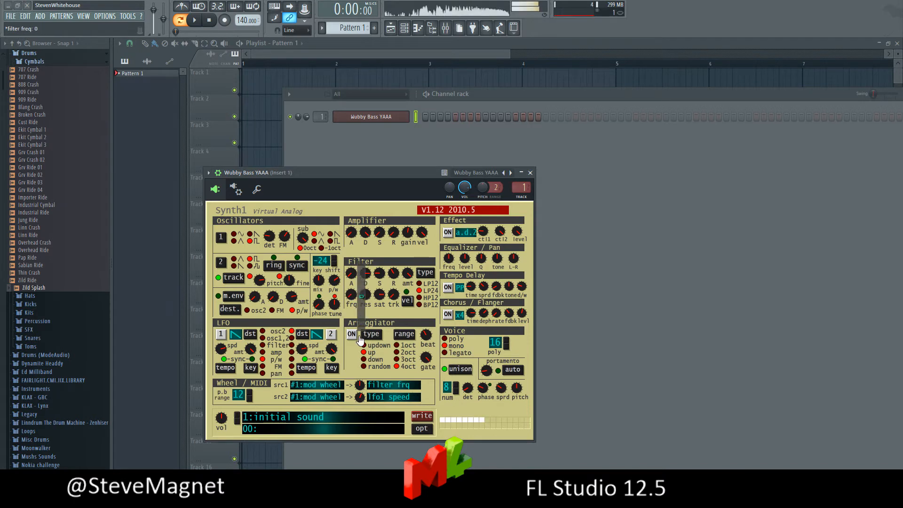
mouse_move(424, 272)
mouse_down()
mouse_move(427, 245)
mouse_move(421, 263)
mouse_up()
drag(356, 278, 363, 292)
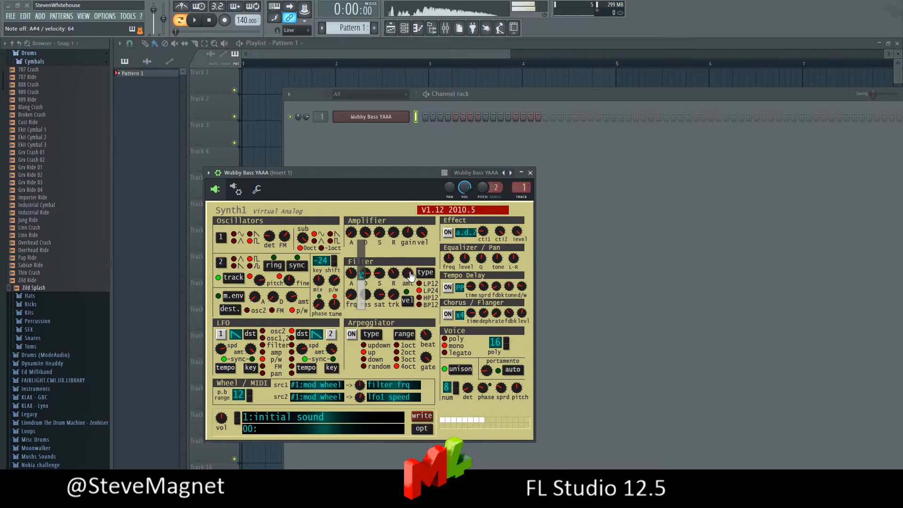
click(413, 228)
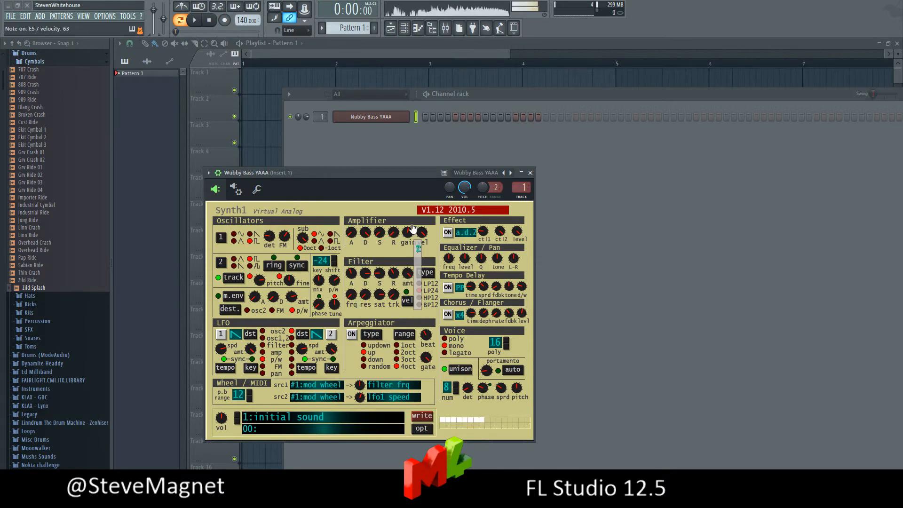
click(374, 270)
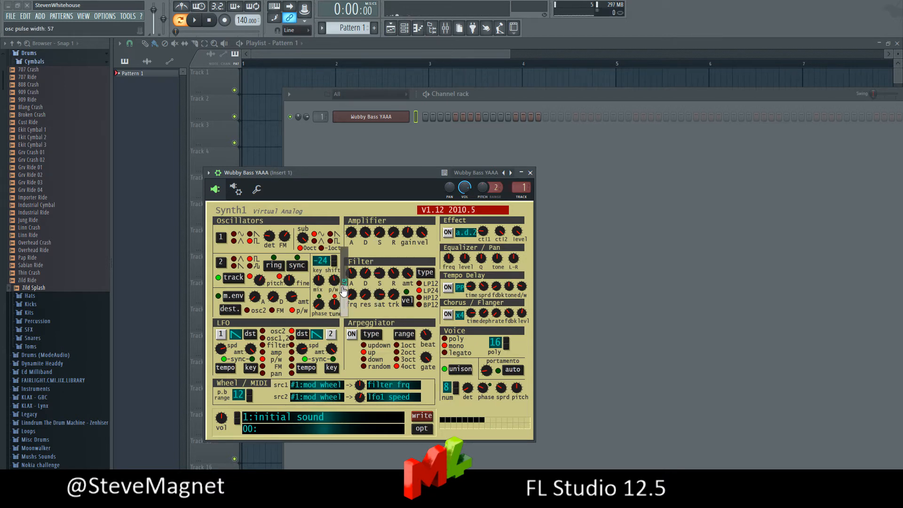
drag(358, 275, 381, 190)
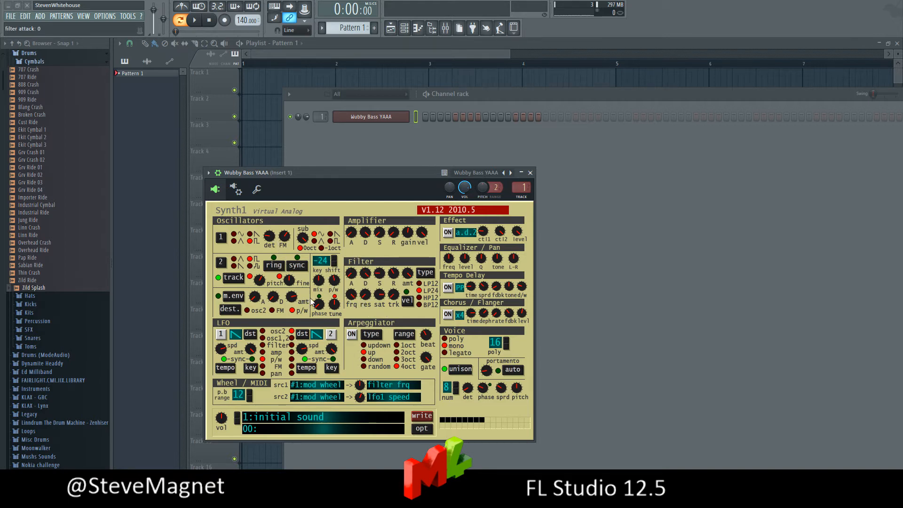
- Sweep the oscillator pulse width up and down while playing notes
drag(333, 282, 337, 244)
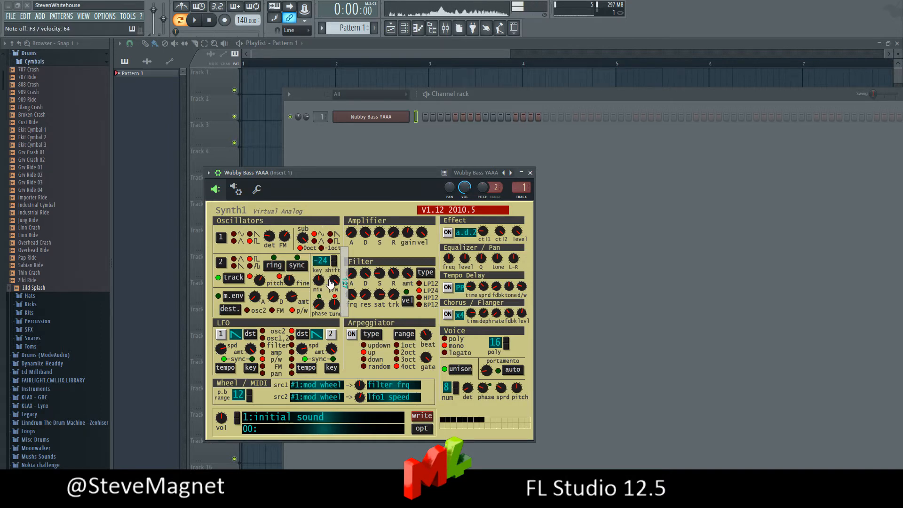
mouse_move(339, 323)
mouse_down()
mouse_move(333, 251)
mouse_move(331, 313)
mouse_up()
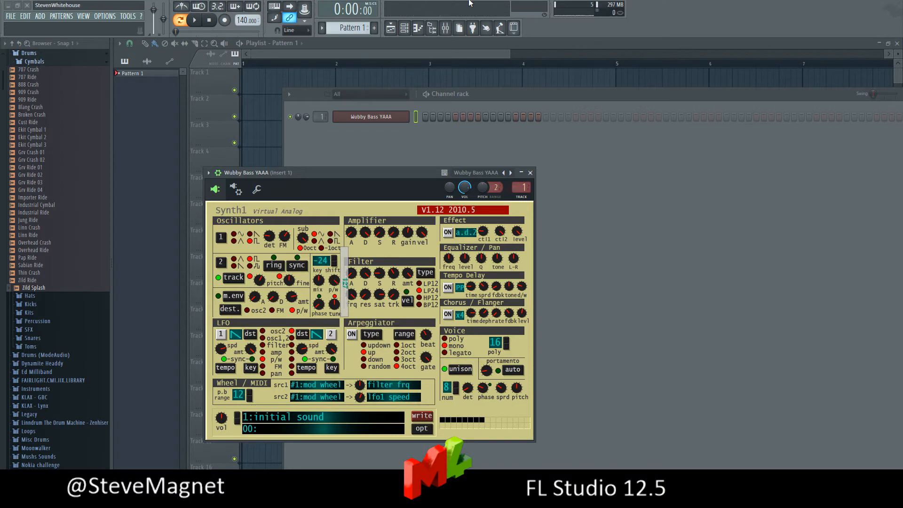
- Write a two-bar bassline at 116 BPM in Pattern 1, using repeated G#3 notes followed by C4 and C#4
click(418, 28)
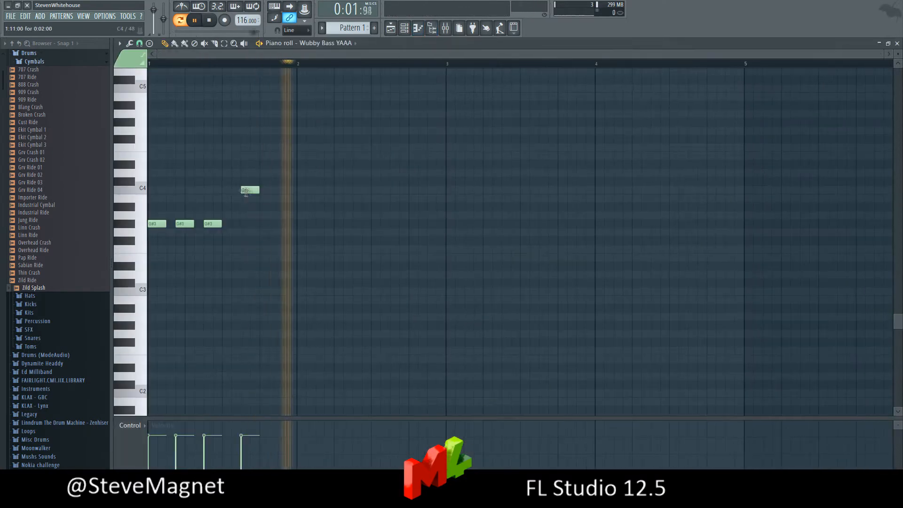
click(394, 193)
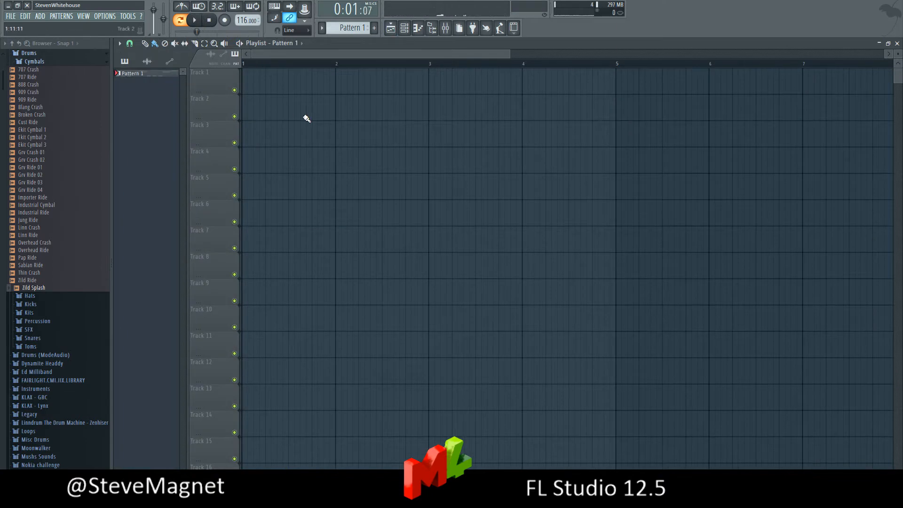
- Place Pattern 1 at the start of Track 1 and add a unique copy of it at bar 3
drag(304, 116, 254, 81)
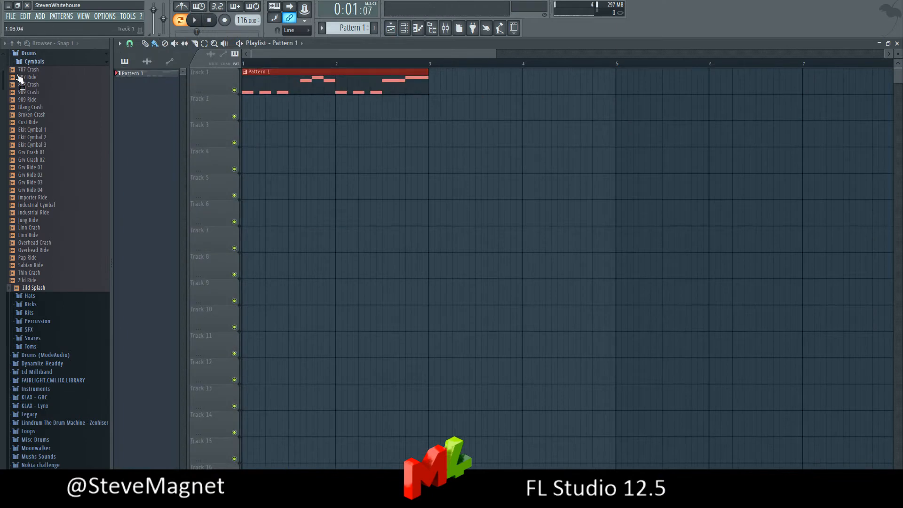
mouse_move(455, 100)
mouse_down()
mouse_move(454, 56)
mouse_move(465, 64)
mouse_up()
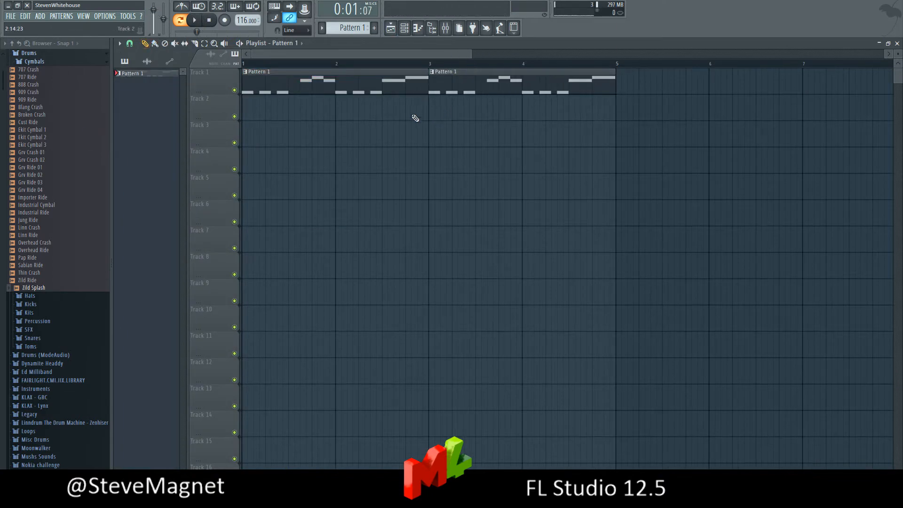
click(431, 71)
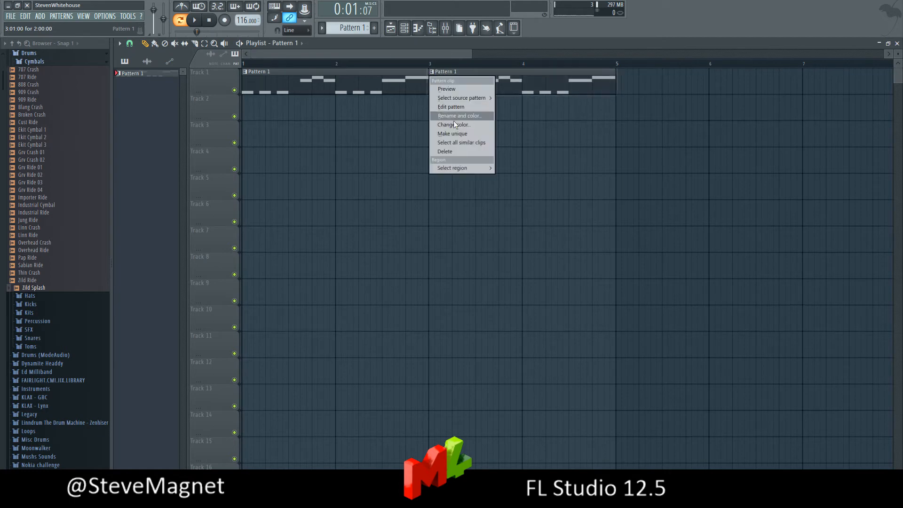
click(454, 133)
- Open the copied pattern and add short G#3 notes between the repeated ones in its second bar
double_click(449, 71)
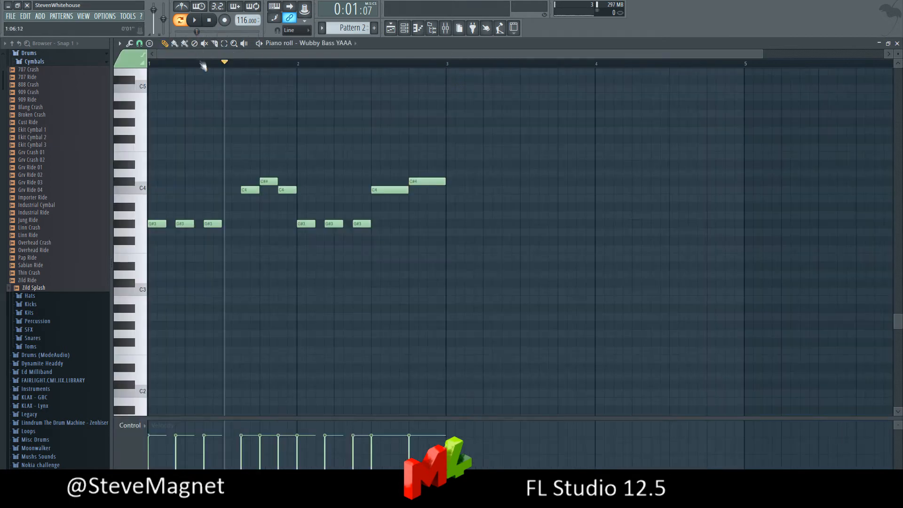
click(180, 63)
key(space)
click(319, 214)
drag(319, 215, 366, 224)
click(348, 224)
- Rework the end of the second bar by shortening the long C4, adding a C5 and deleting the C#4
drag(408, 189, 389, 190)
click(393, 88)
right_click(418, 182)
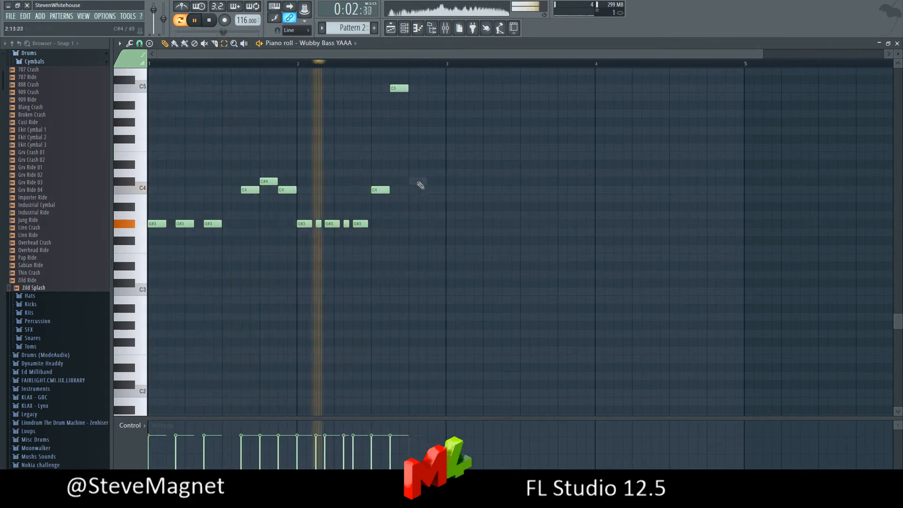
- Merge the Pattern 1 and Pattern 2 clips on Track 1 into a single clip and clear the selection
key(F5)
click(129, 43)
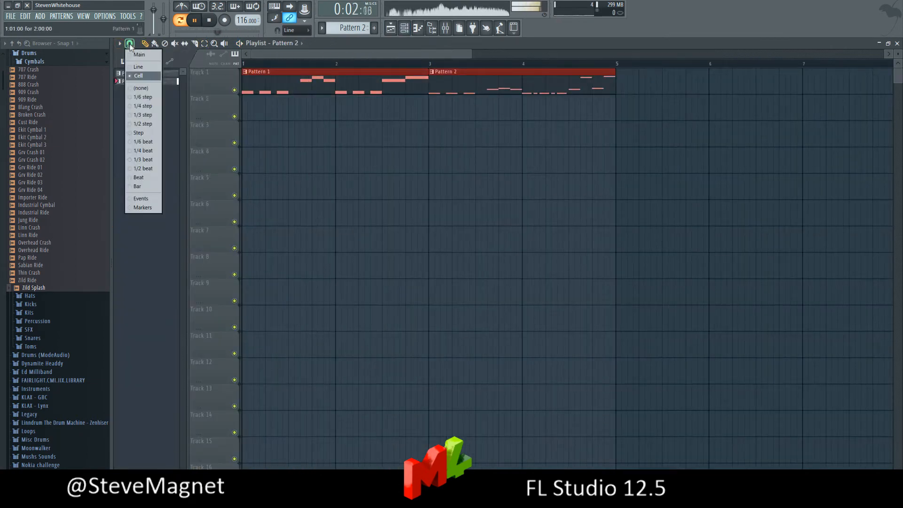
click(120, 43)
mouse_move(130, 55)
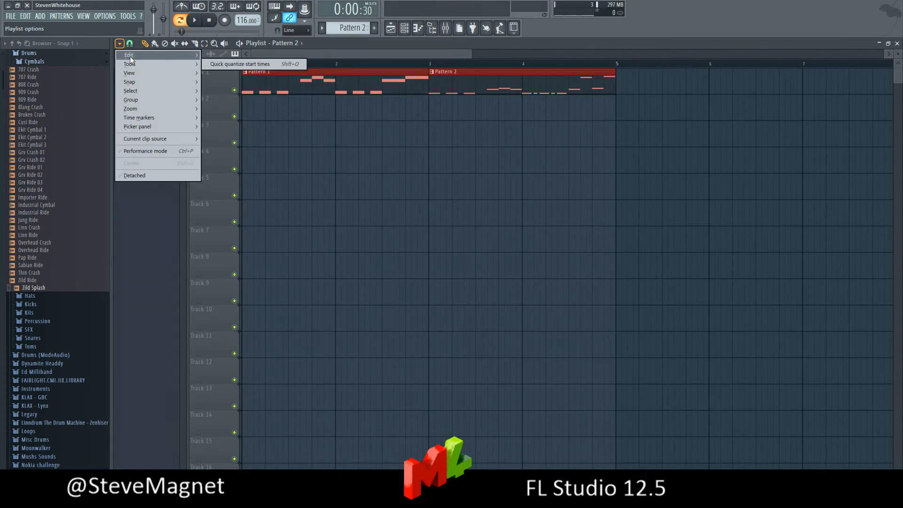
click(244, 204)
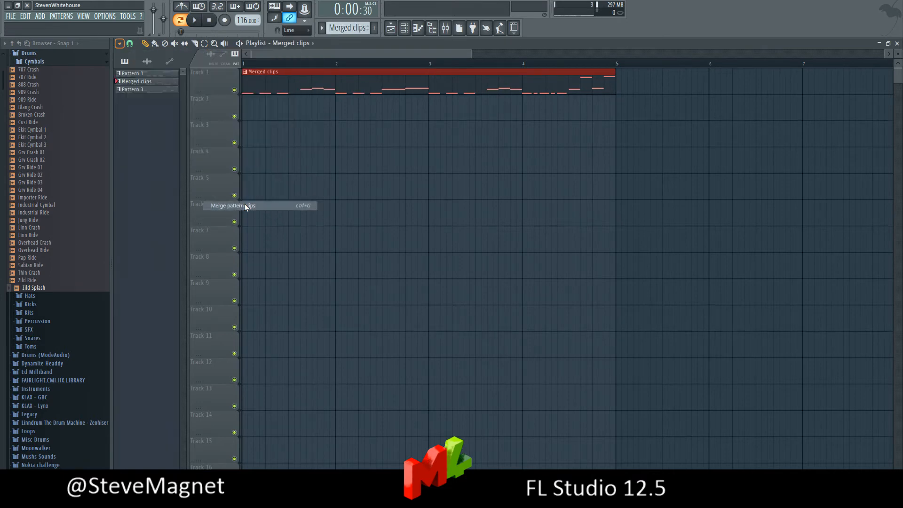
click(385, 155)
right_click(385, 155)
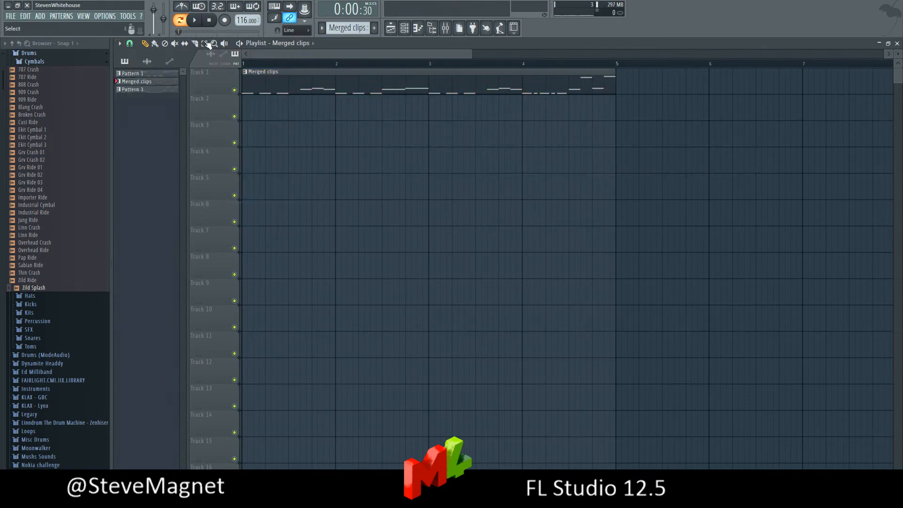
- Reopen the Wubby Bass YAAA synth and set its oscillator pulse width to 127
click(417, 27)
click(370, 116)
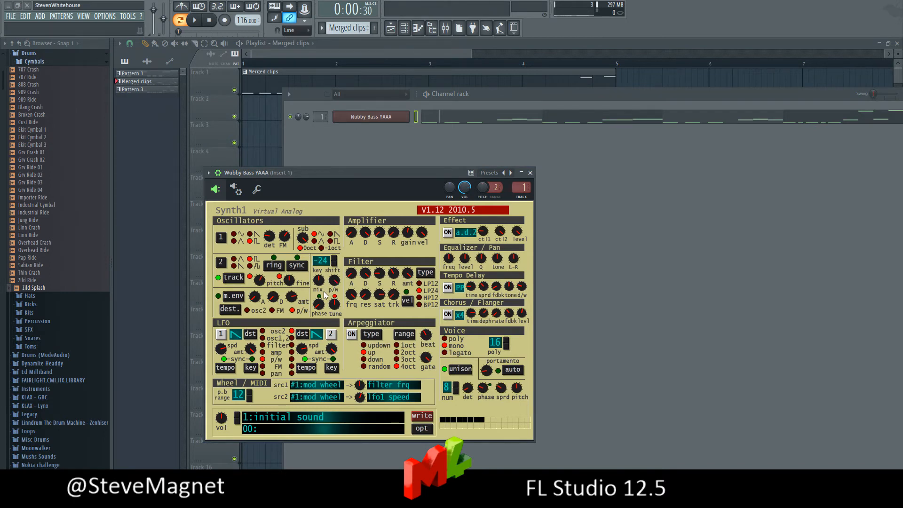
drag(335, 283, 329, 232)
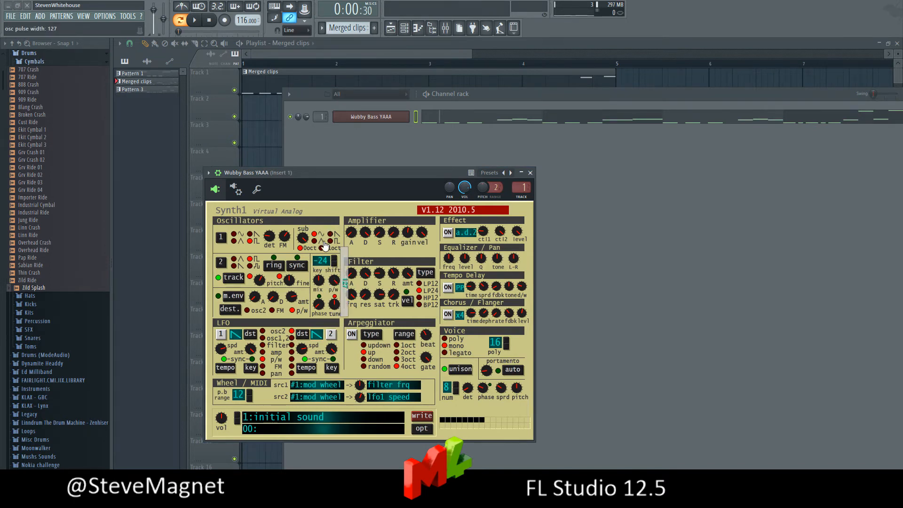
- Create an automation clip for the last tweaked parameter, the oscillator pulse width, and bring the playlist into view
click(140, 16)
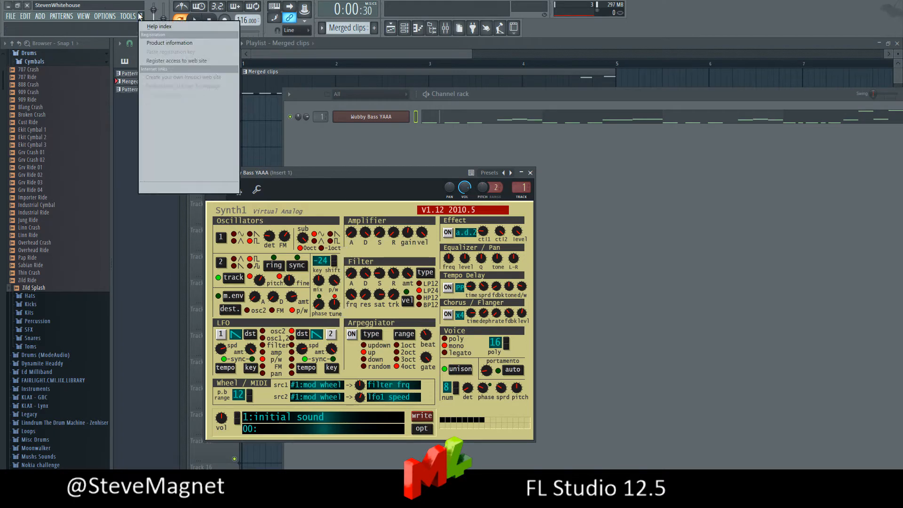
click(127, 16)
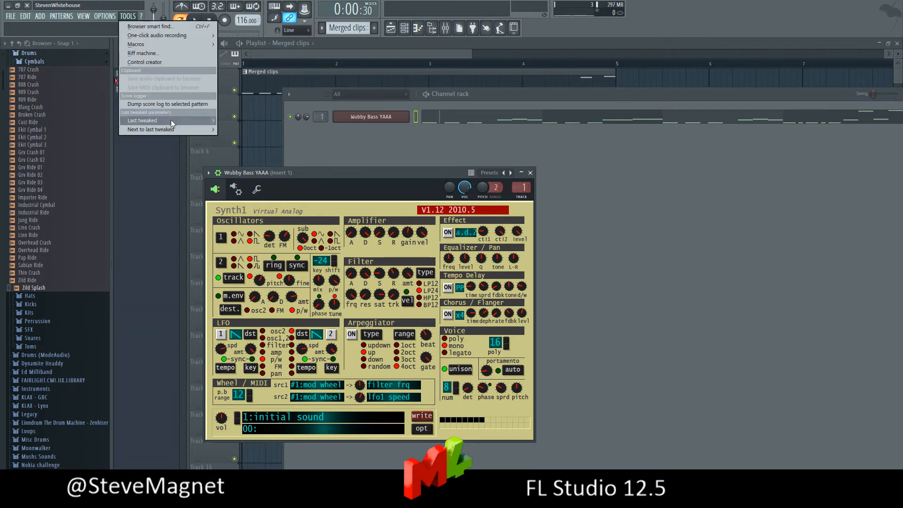
mouse_move(171, 120)
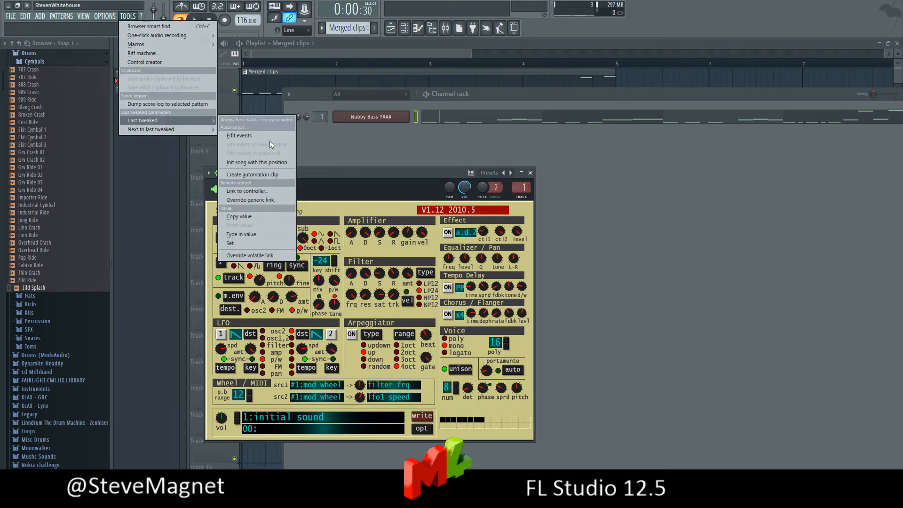
click(277, 174)
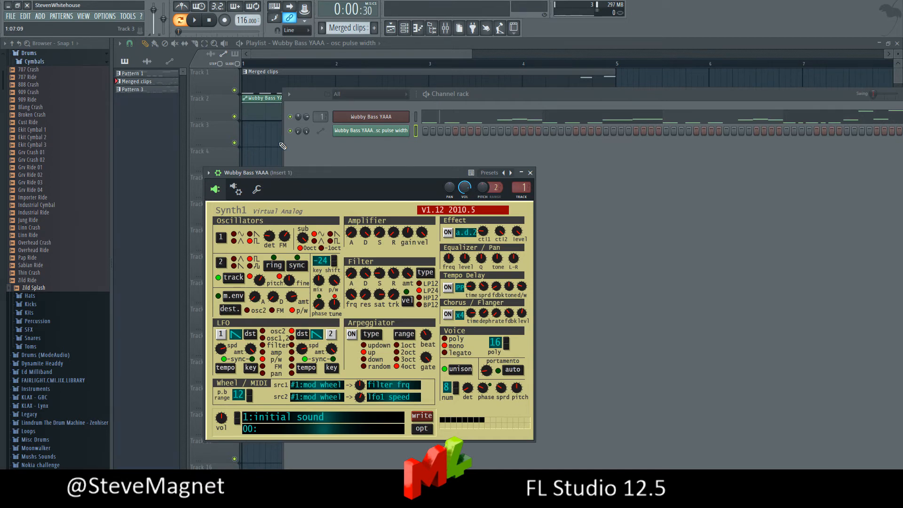
click(263, 46)
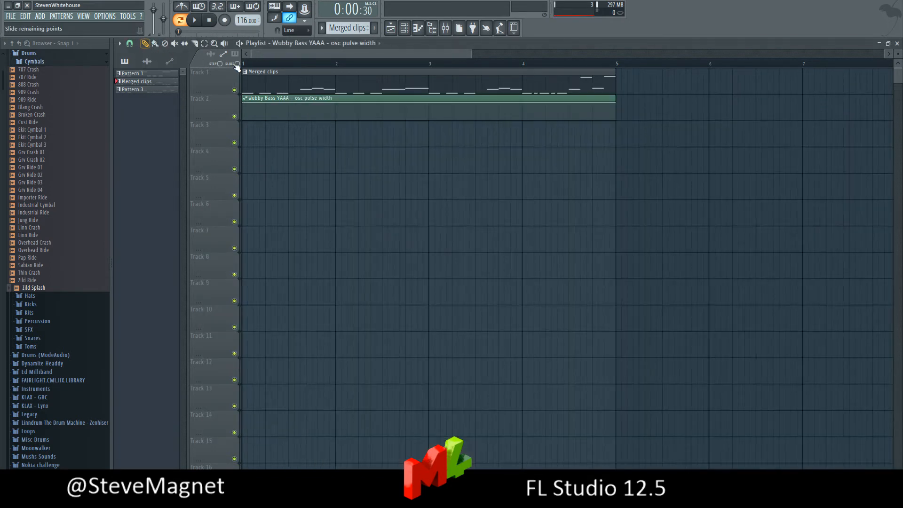
- Shape the start of the pulse width automation into a peak over the first note and play it back
drag(245, 64, 245, 116)
right_click(281, 108)
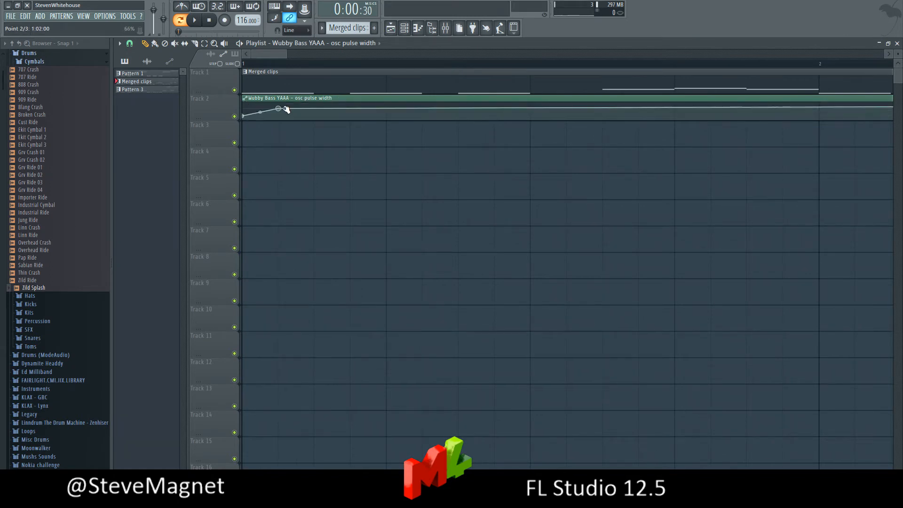
right_click(316, 116)
click(179, 19)
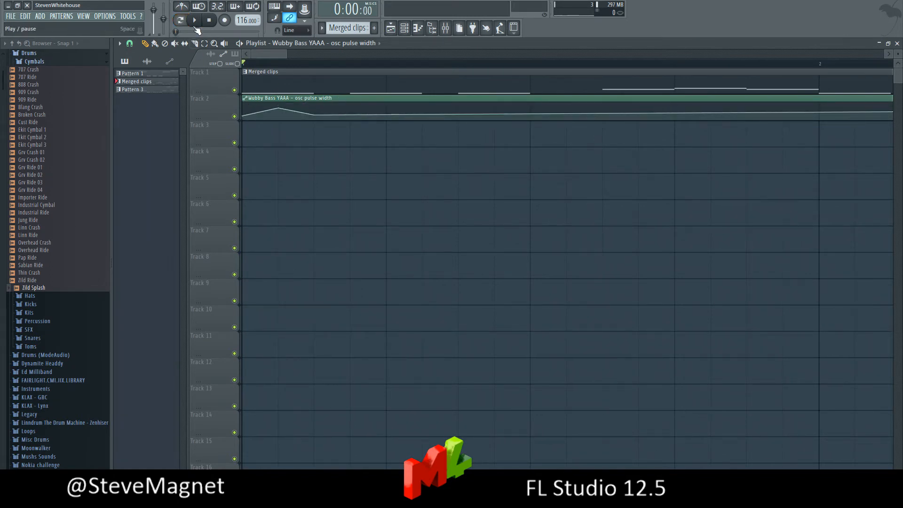
click(195, 21)
click(195, 22)
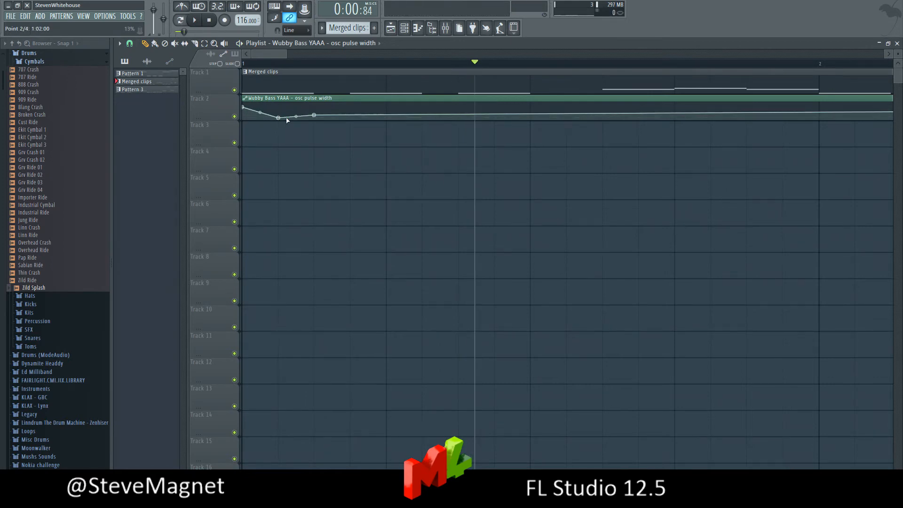
- Try inverting the pulse width envelope into a dip over the first note and play it back
drag(314, 117, 313, 108)
click(242, 62)
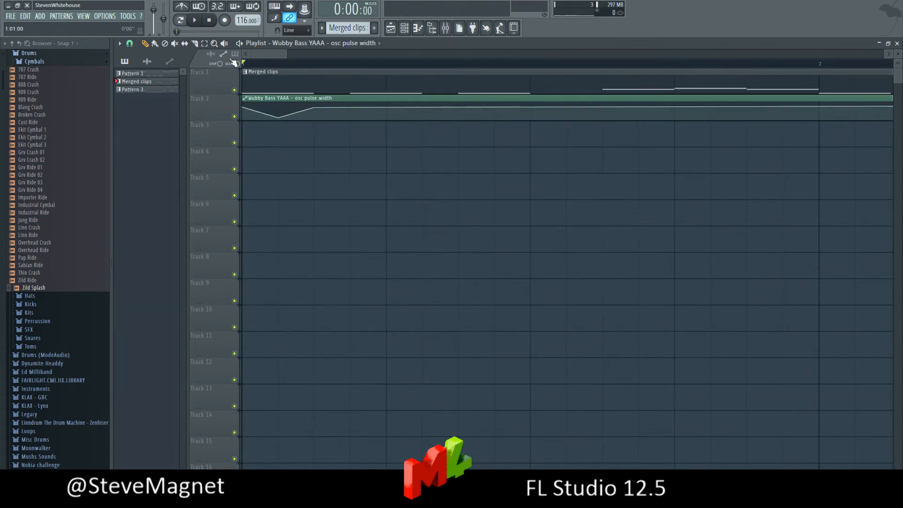
key(space)
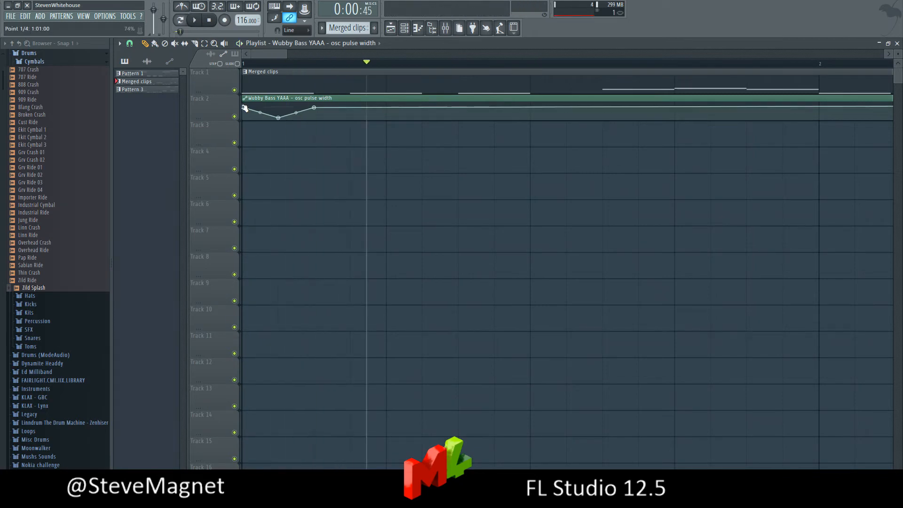
- Turn the pulse width envelope into a shallow peak over the first note and play it back
drag(279, 118, 315, 113)
key(space)
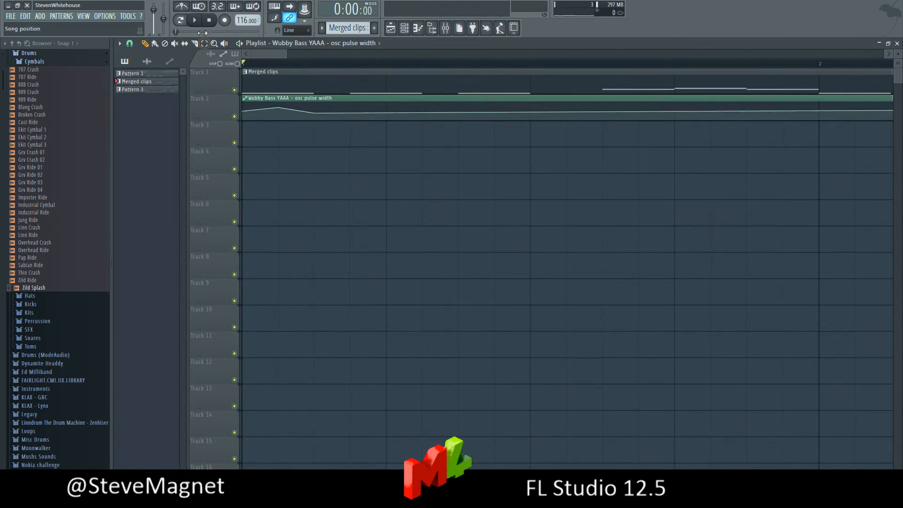
key(space)
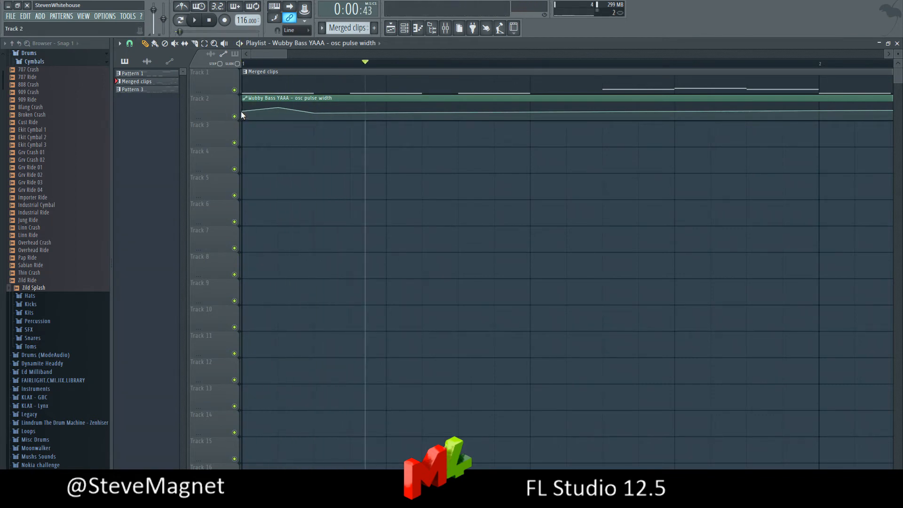
- Lower the envelope's start and end points to the minimum, bow the rising segment upward, and listen to each change
drag(242, 113, 242, 123)
click(251, 63)
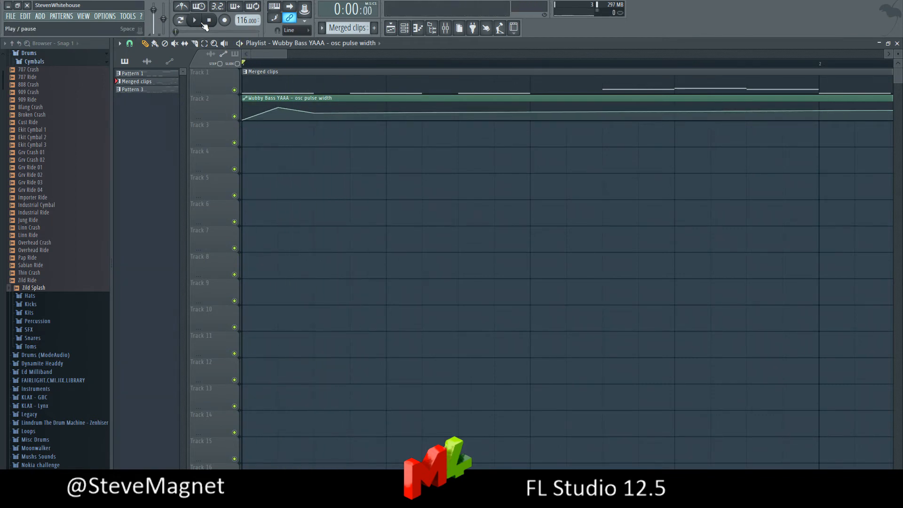
click(195, 20)
click(195, 20)
drag(314, 113, 314, 120)
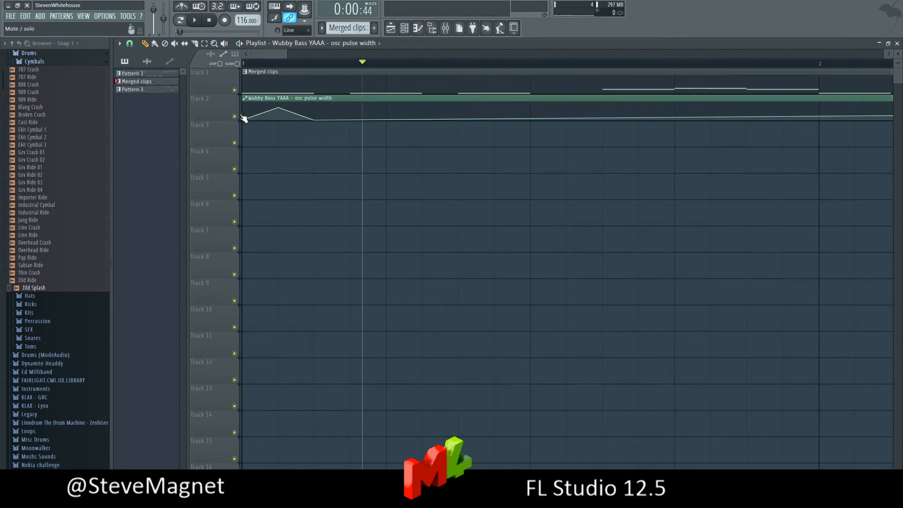
click(257, 63)
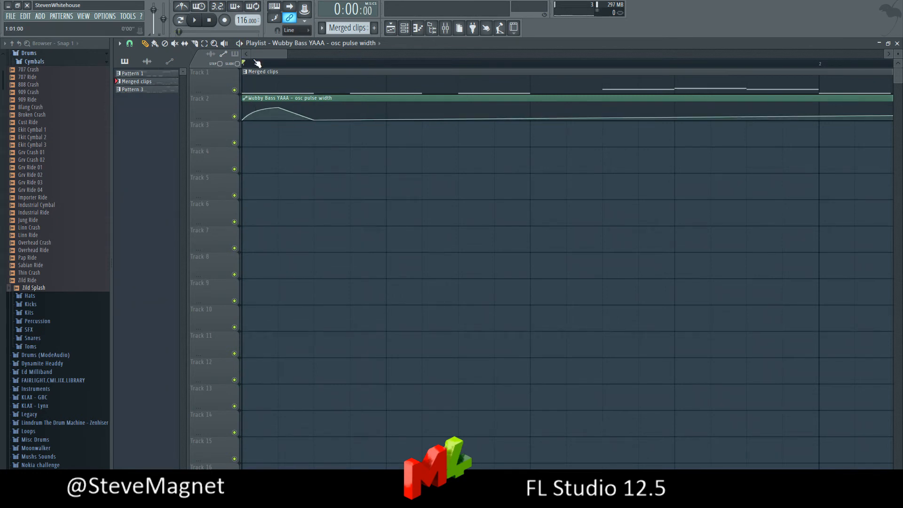
click(201, 27)
click(202, 28)
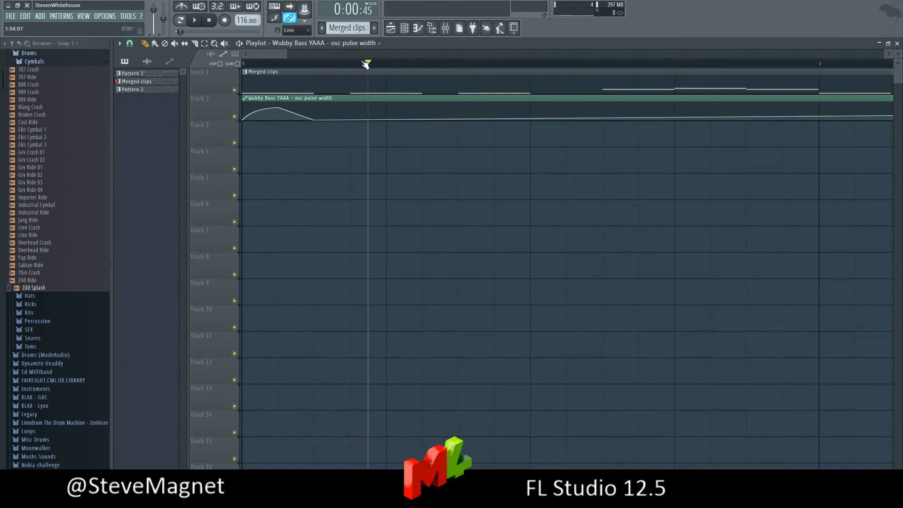
- Trim the pulse width automation clip to the length of the first note and start playback
scroll(365, 63, down, 5)
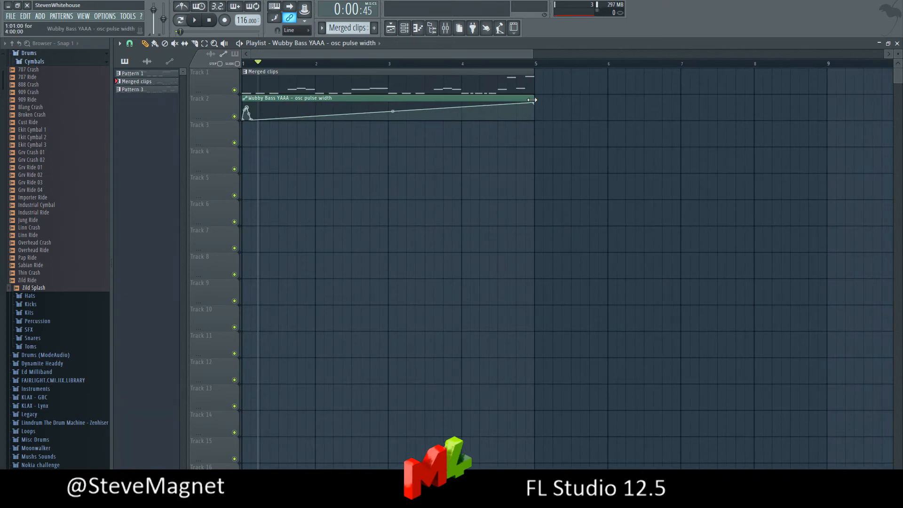
drag(532, 100, 255, 108)
scroll(254, 65, up, 5)
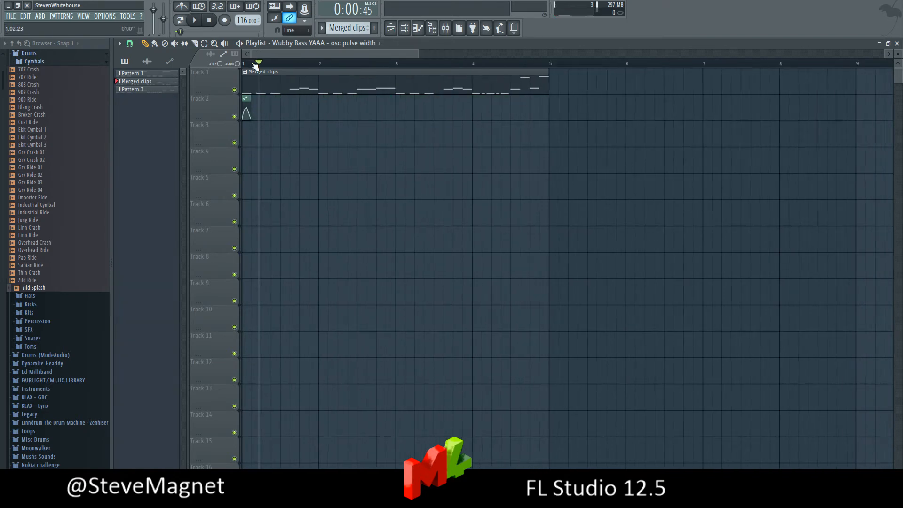
click(209, 21)
key(space)
- Place copies of the short automation clip on Track 2 under the second and third bass notes
click(339, 111)
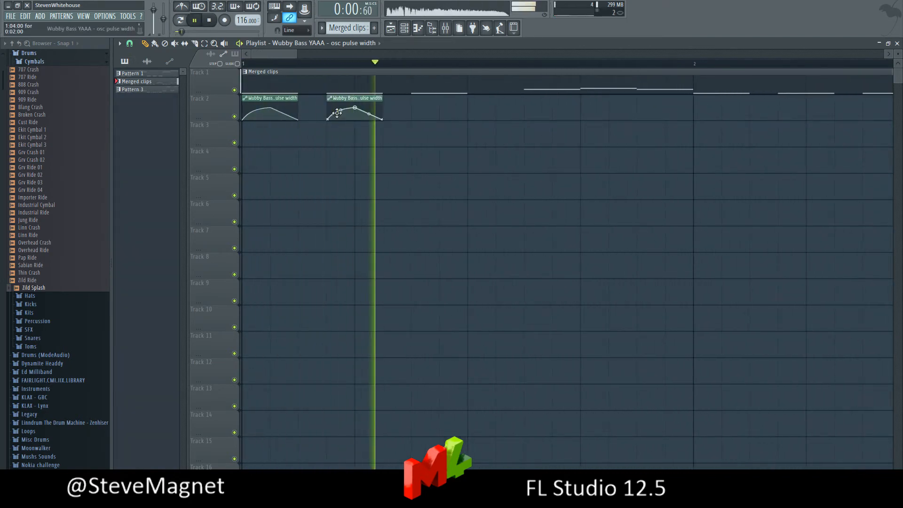
click(428, 111)
mouse_move(442, 98)
mouse_down()
mouse_move(418, 99)
mouse_move(456, 98)
mouse_up()
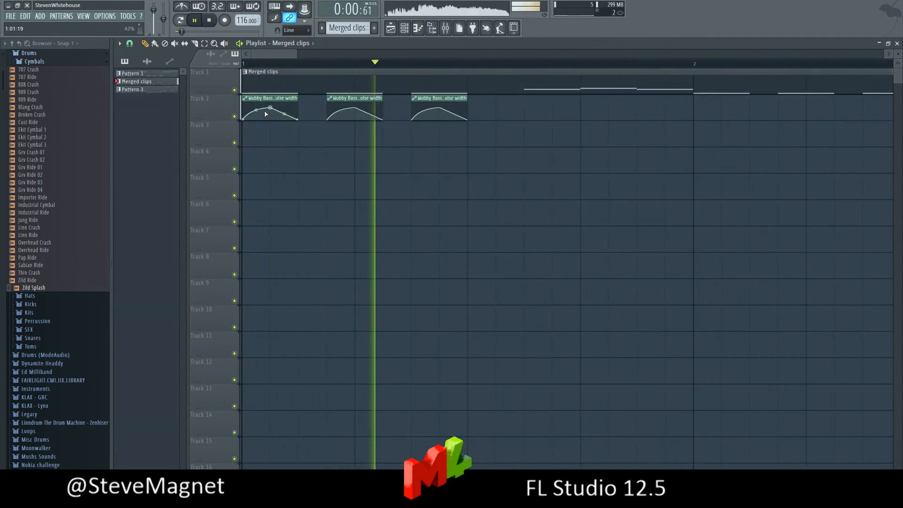
- Try bowing the automation's rising segment downward during playback, and undo the curve change
mouse_move(269, 108)
mouse_down()
mouse_move(242, 108)
mouse_move(270, 108)
mouse_move(256, 118)
mouse_up()
click(243, 63)
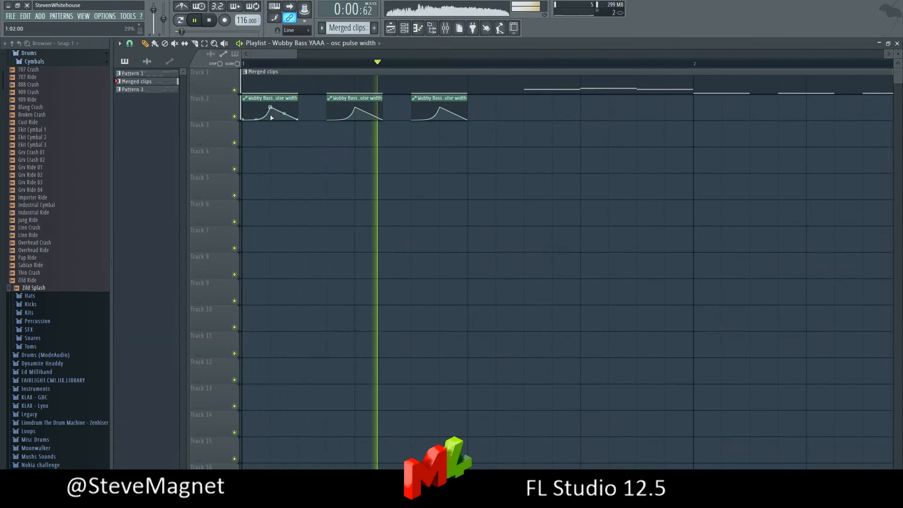
key(ctrl+z)
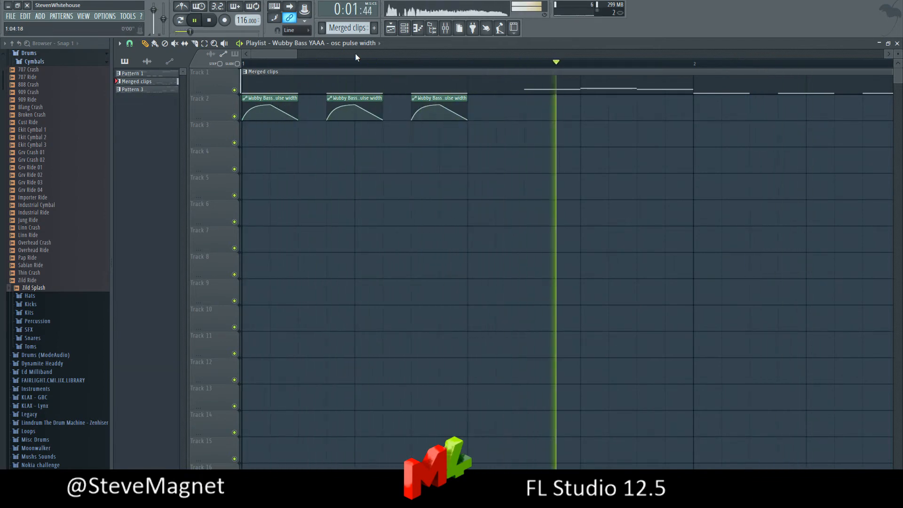
- Bring up the Wubby Bass YAAA synth from the channel rack to check its settings and stop playback
key(F6)
click(352, 116)
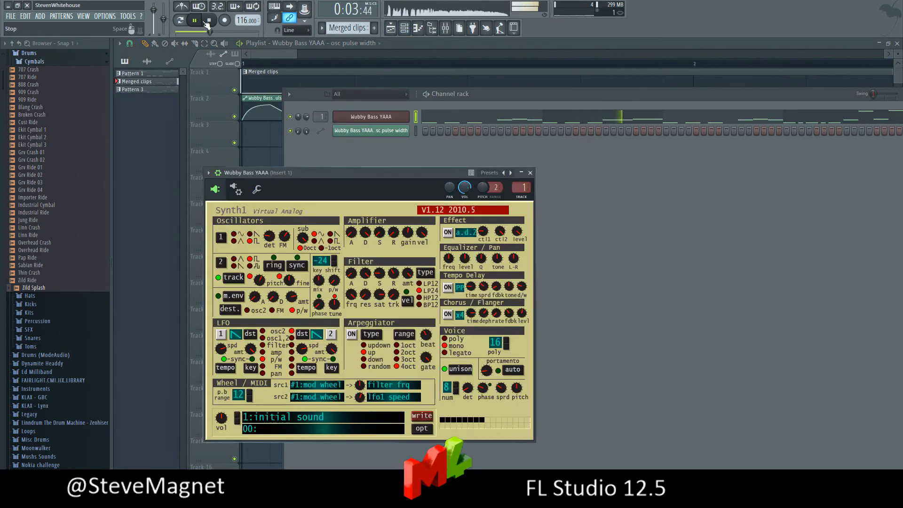
key(space)
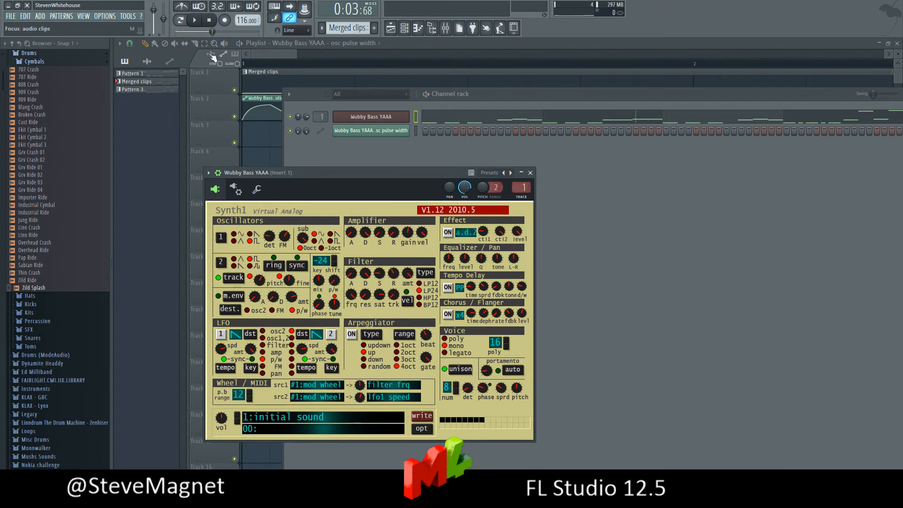
drag(339, 289, 306, 370)
- Transpose all notes of the merged clip up three semitones and play the result in the playlist
double_click(255, 88)
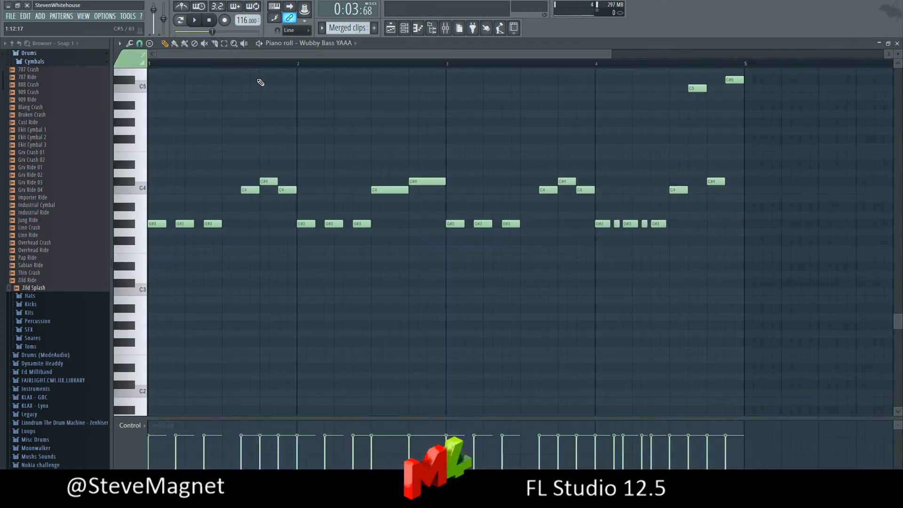
key(ctrl+a)
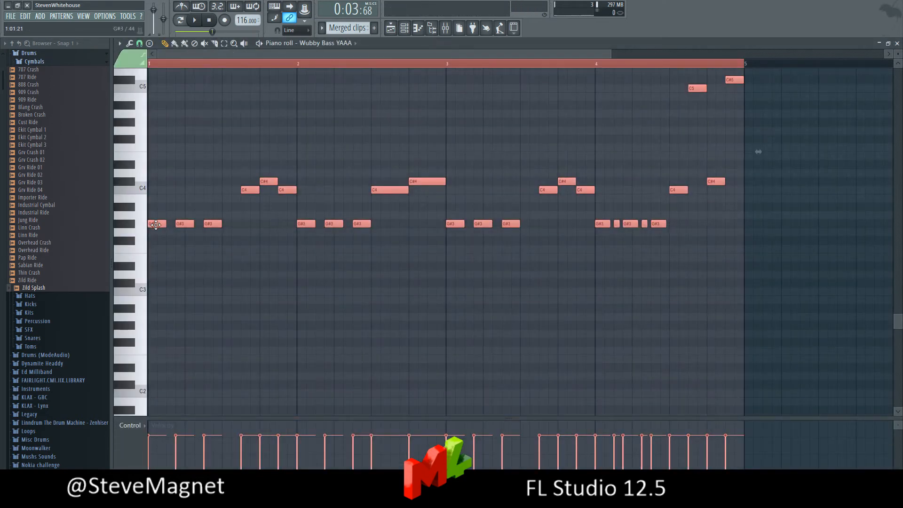
drag(156, 224, 153, 200)
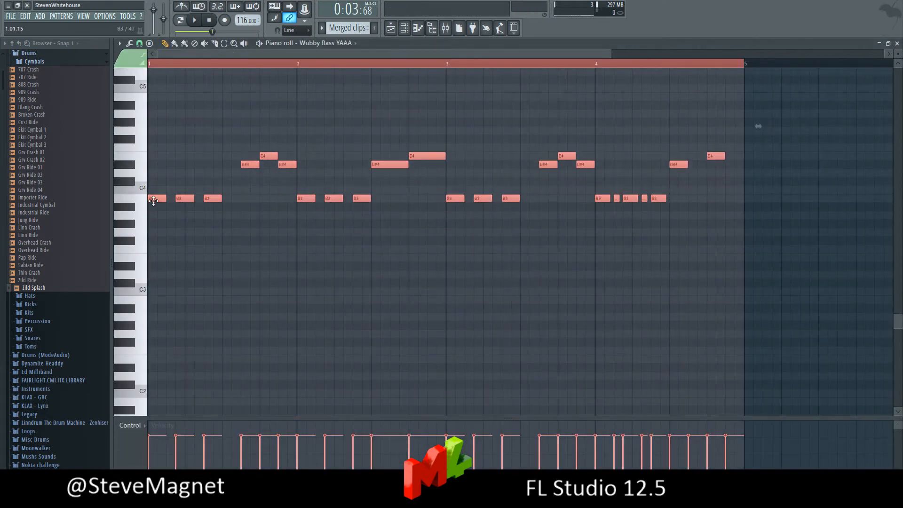
click(391, 28)
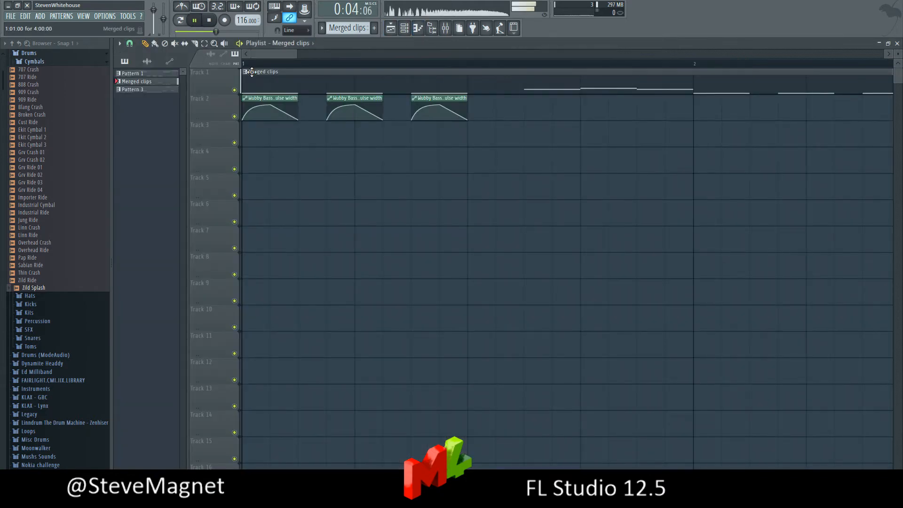
key(space)
scroll(251, 65, down, 4)
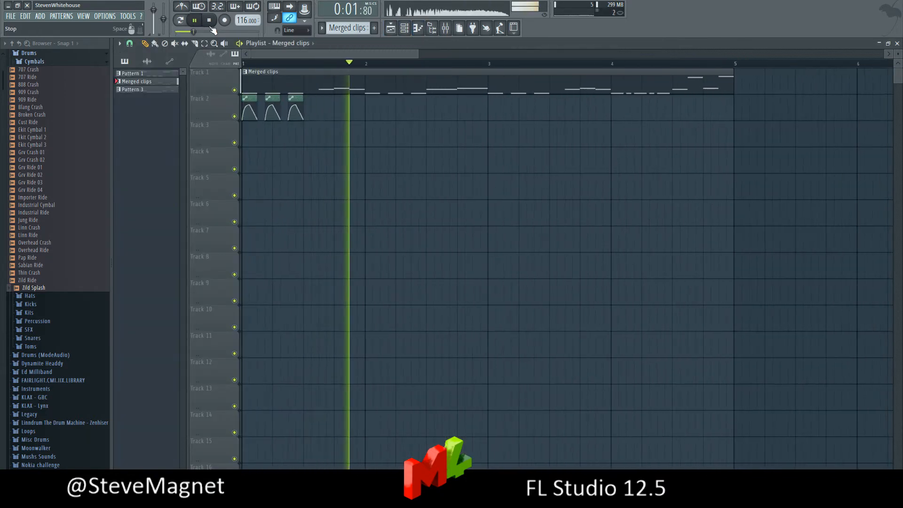
click(196, 22)
scroll(244, 58, up, 4)
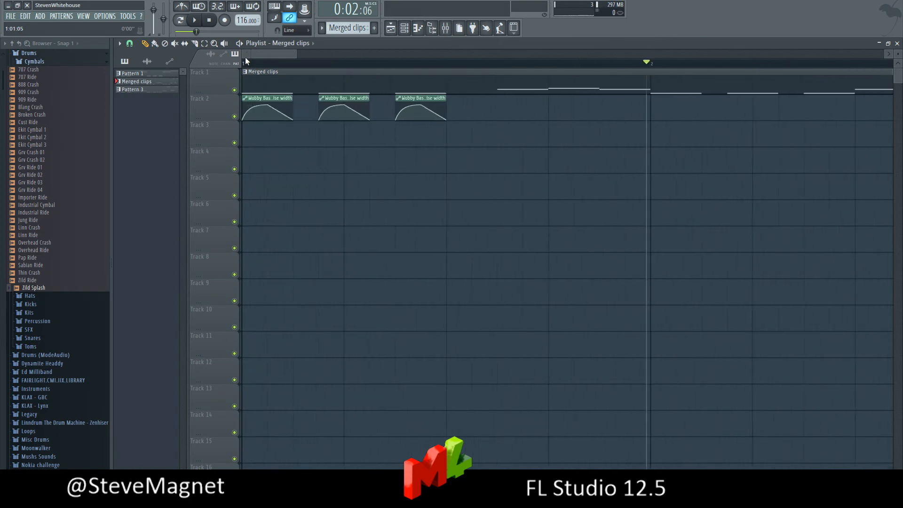
- Adjust the height of the pulse width envelope's middle peak and play the first notes from the beginning
click(266, 101)
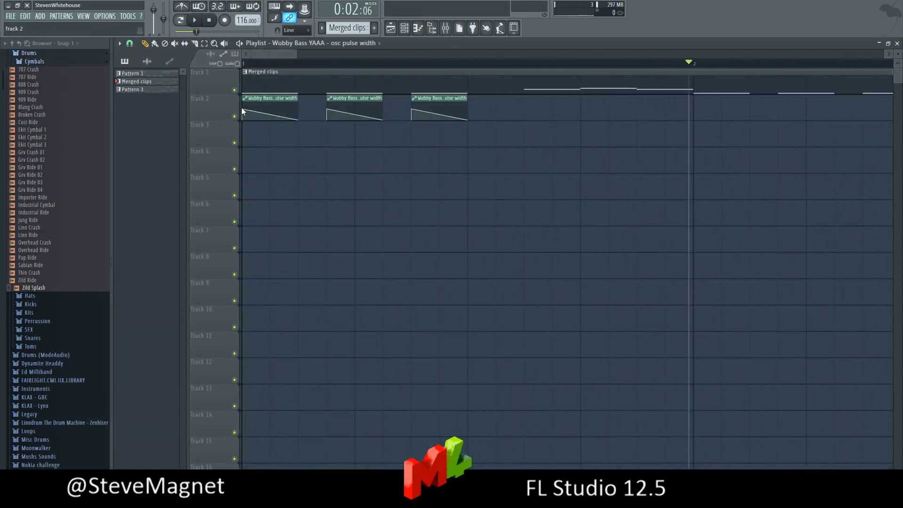
drag(267, 108, 272, 108)
click(266, 65)
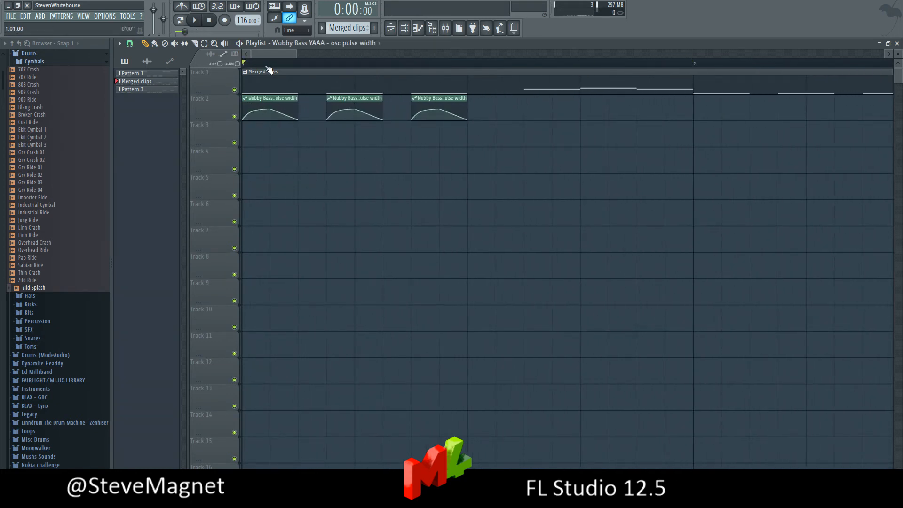
key(space)
key(space)
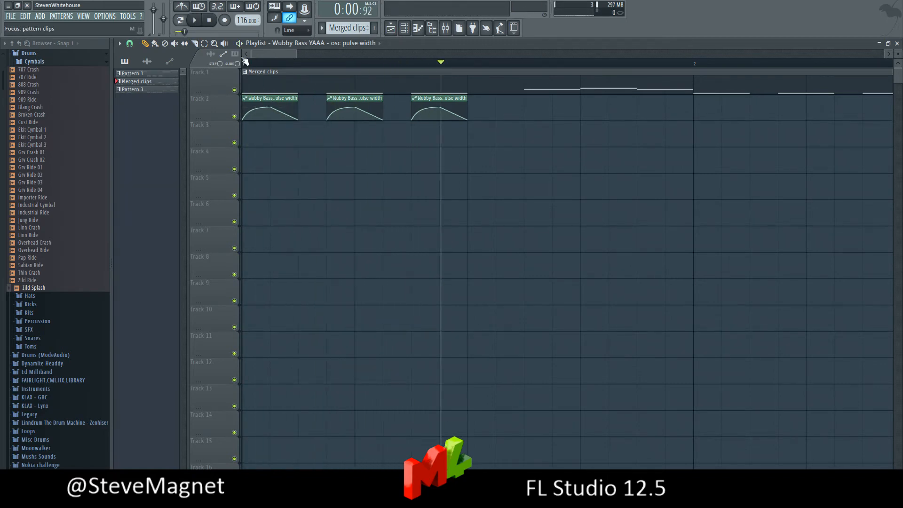
click(194, 20)
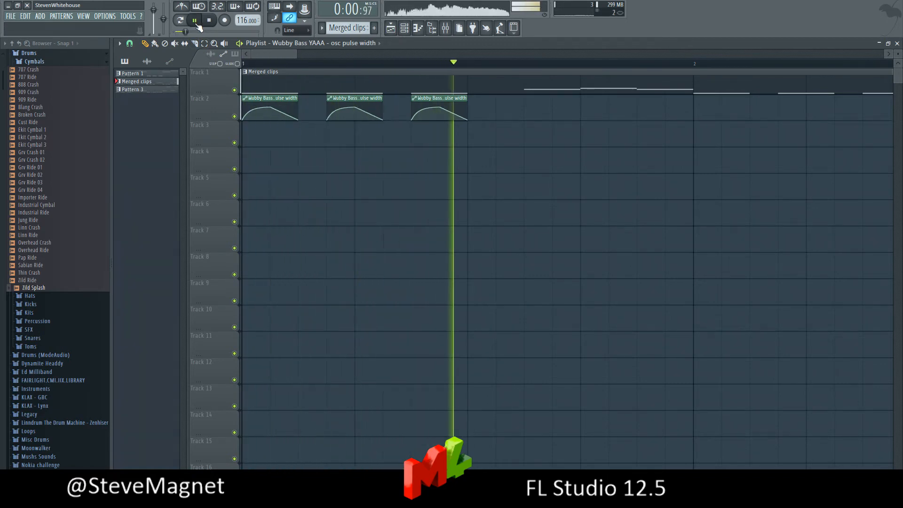
click(194, 21)
- Place another automation clip copy under the fourth note of bar 1 and make that clip unique
click(530, 106)
scroll(530, 166, right, 3)
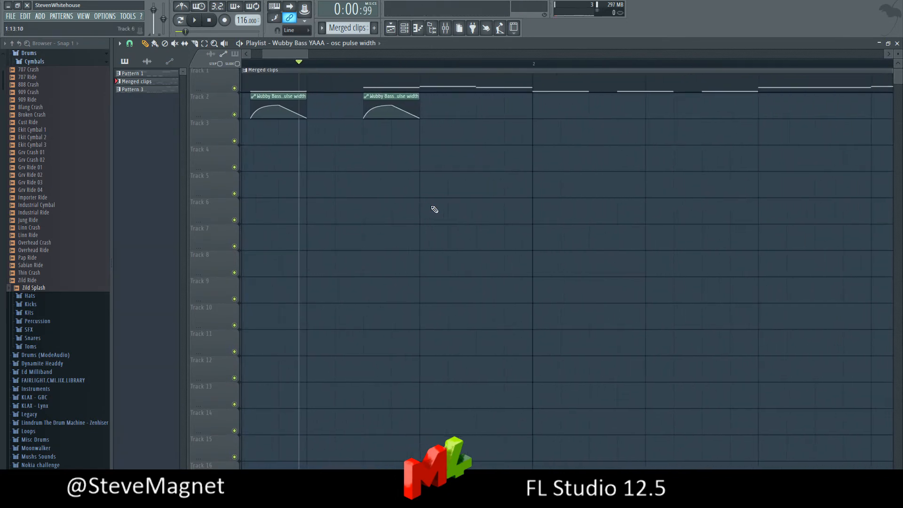
click(368, 97)
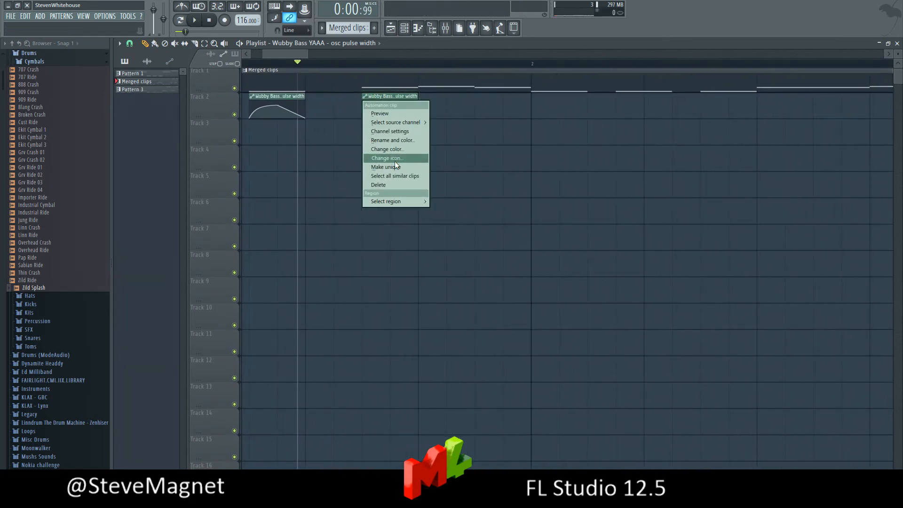
click(394, 163)
- Lengthen the unique automation clip to the end of bar 1 and reshape its envelope into a curved rise and gradual fall to the minimum
right_click(417, 118)
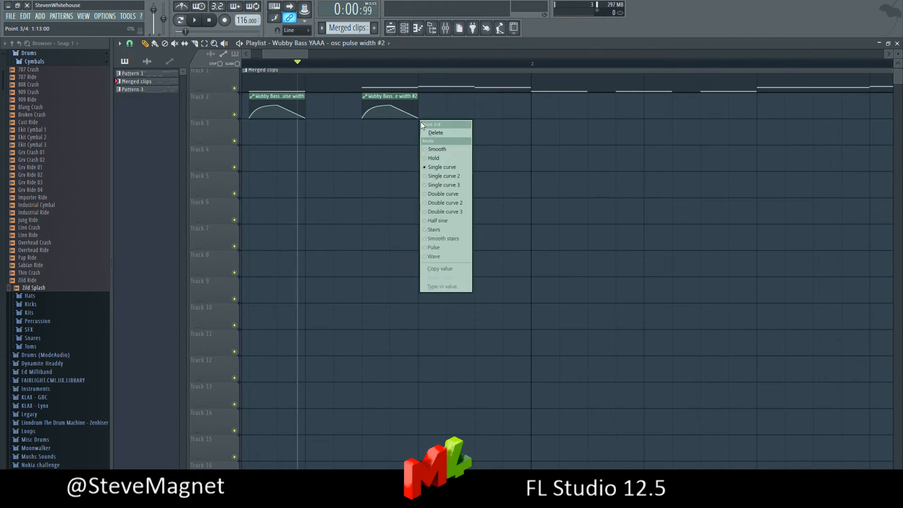
click(430, 132)
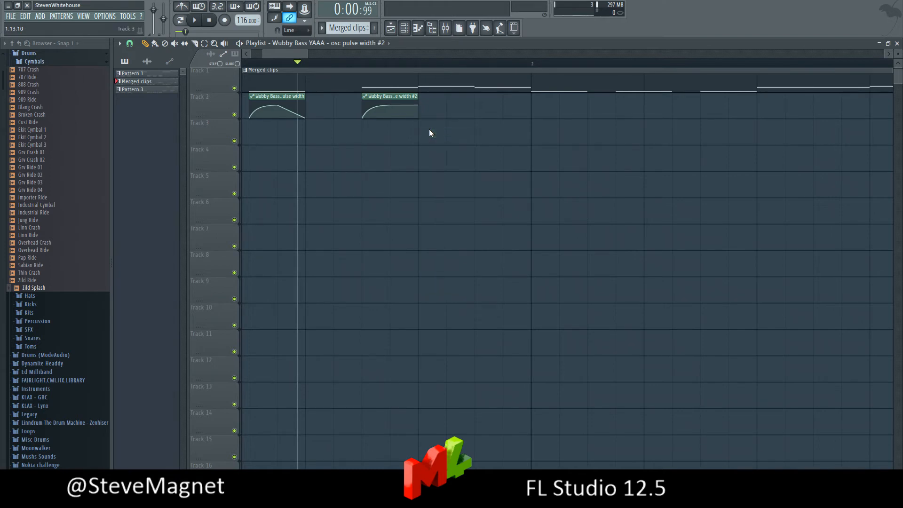
drag(415, 100, 527, 101)
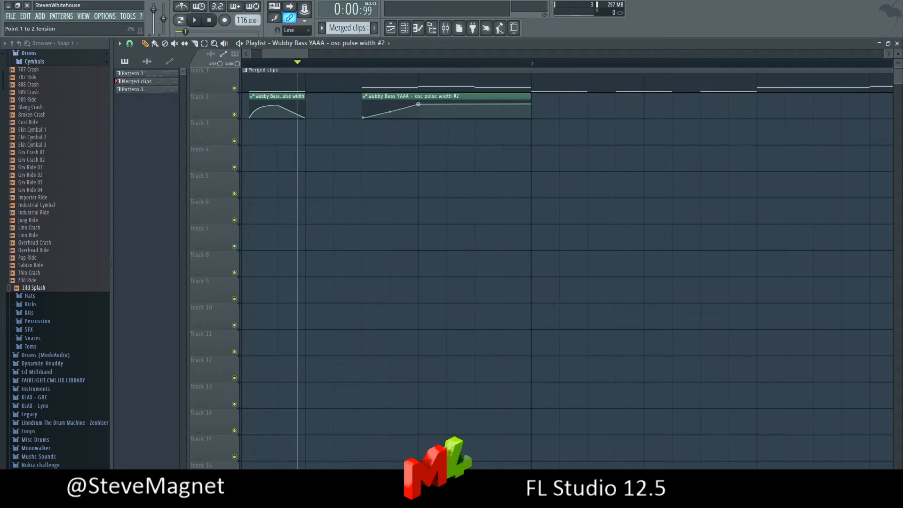
right_click(529, 114)
drag(391, 100, 364, 99)
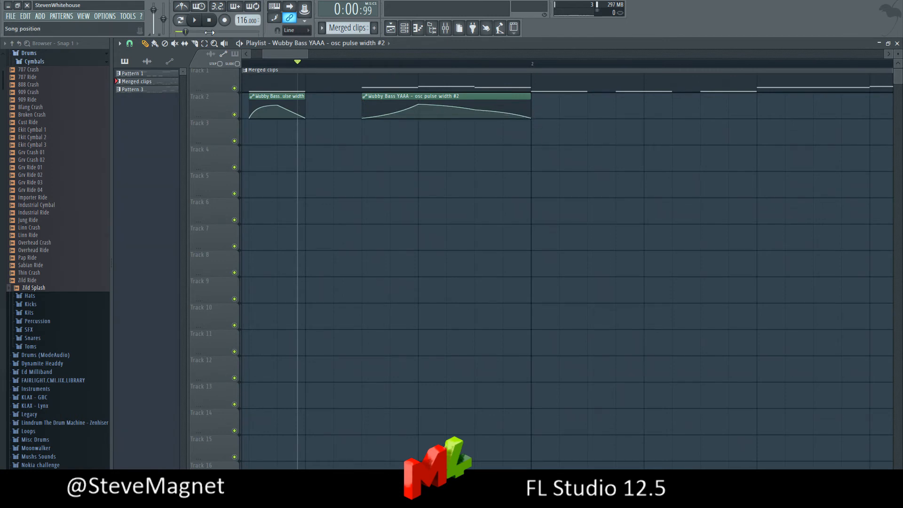
- Play bar 1 from the start and again from just before the fourth note to hear the lengthened clip's envelope
click(196, 21)
click(198, 23)
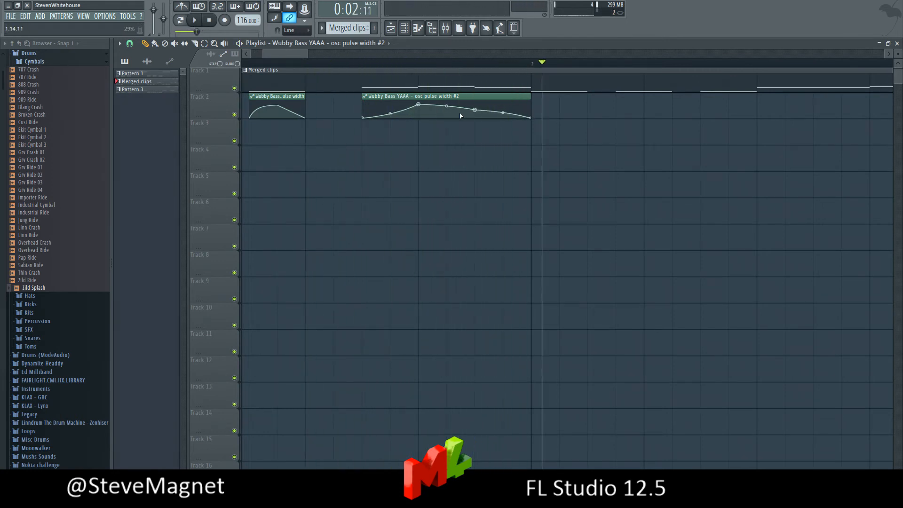
click(333, 62)
click(195, 20)
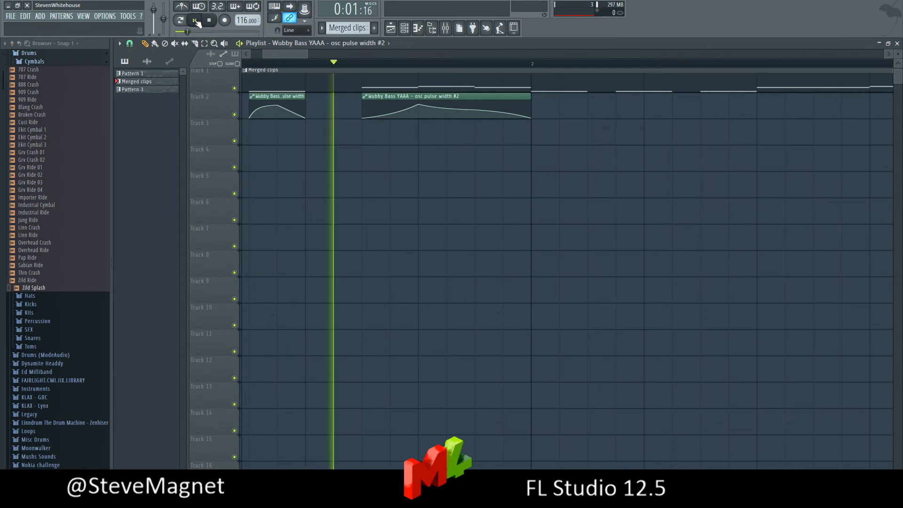
click(197, 21)
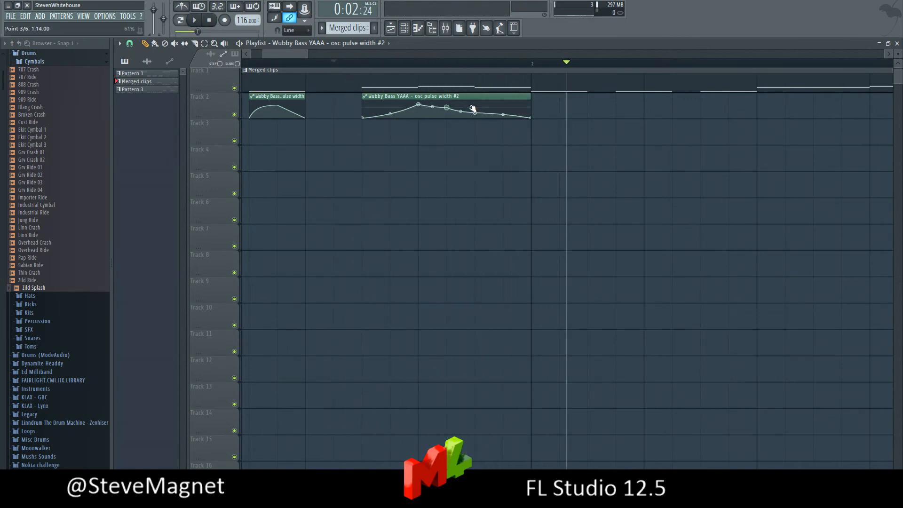
- Reshape the lengthened clip's envelope so it jumps up abruptly at the last third, and play it from just before the fourth note
right_click(447, 108)
click(461, 122)
right_click(503, 109)
drag(506, 111, 489, 111)
click(347, 65)
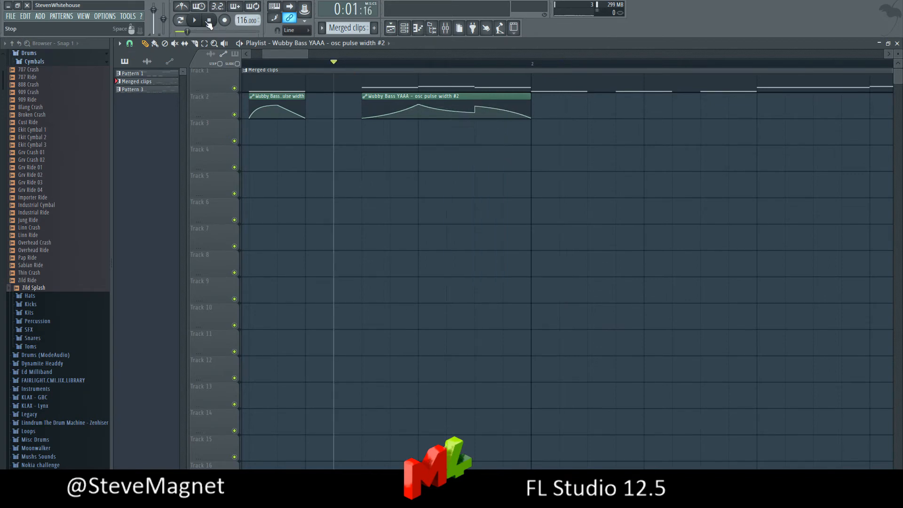
key(space)
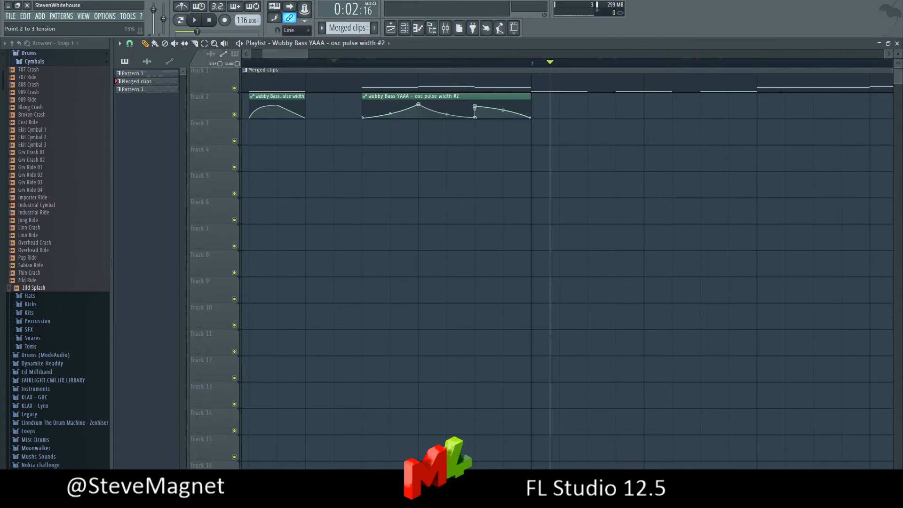
- Reshape the middle third of the lengthened clip's envelope into an arch rising from the minimum, and play from the fourth note
click(368, 69)
key(space)
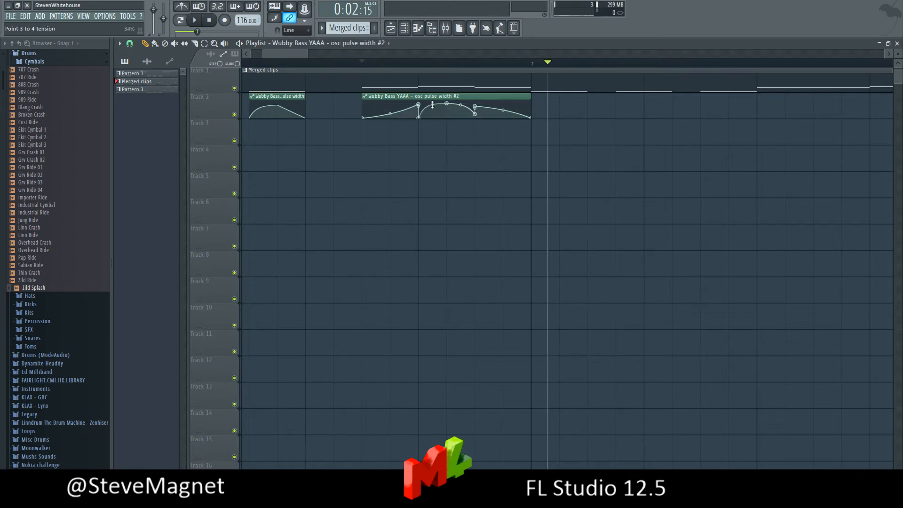
key(space)
key(space)
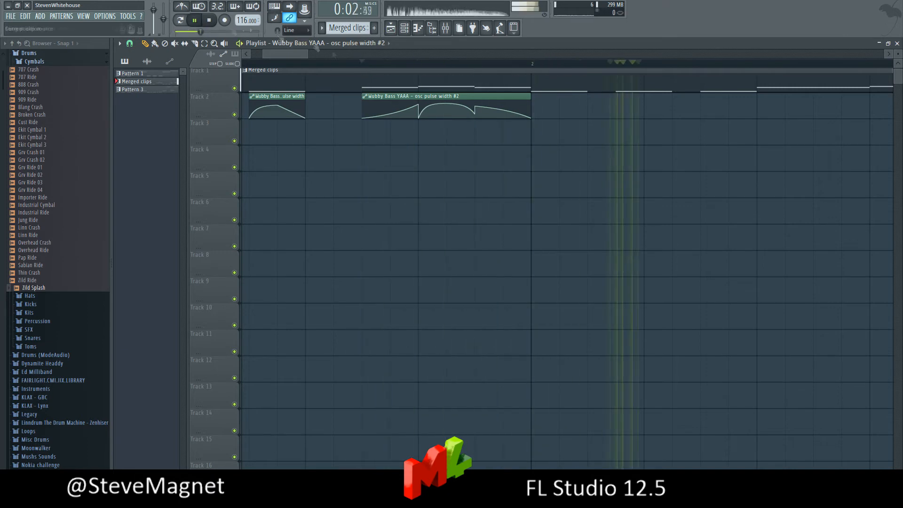
- Place copies of the short pulse width clip under the first three notes of bar 2
scroll(298, 67, down, 4)
click(244, 63)
scroll(311, 106, down, 1)
click(378, 97)
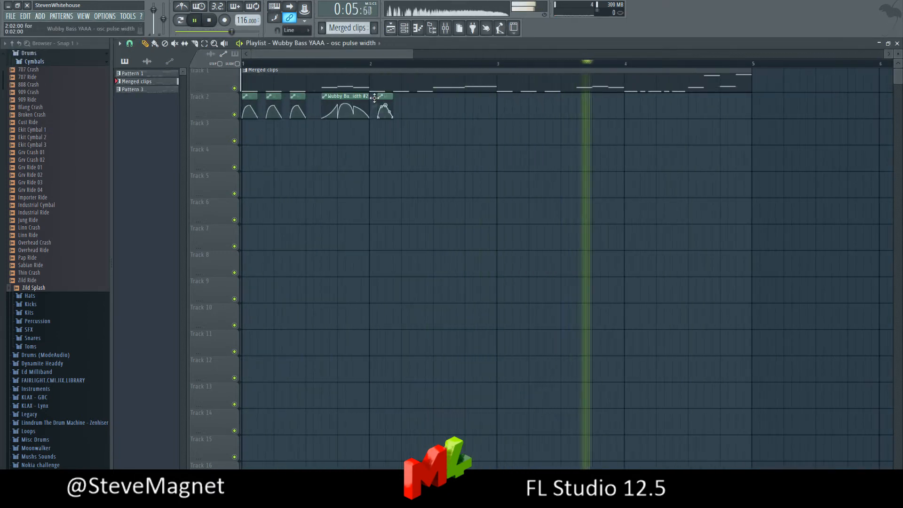
click(395, 96)
click(419, 96)
- Place a unique pulse width clip under the last notes of bar 2 and shape it as one wide arch reaching the bar's end
click(436, 97)
click(436, 97)
right_click(450, 118)
click(462, 133)
- Duplicate all automation clips of bars 1 and 2 into bars 3 and 4
drag(441, 104, 24, 101)
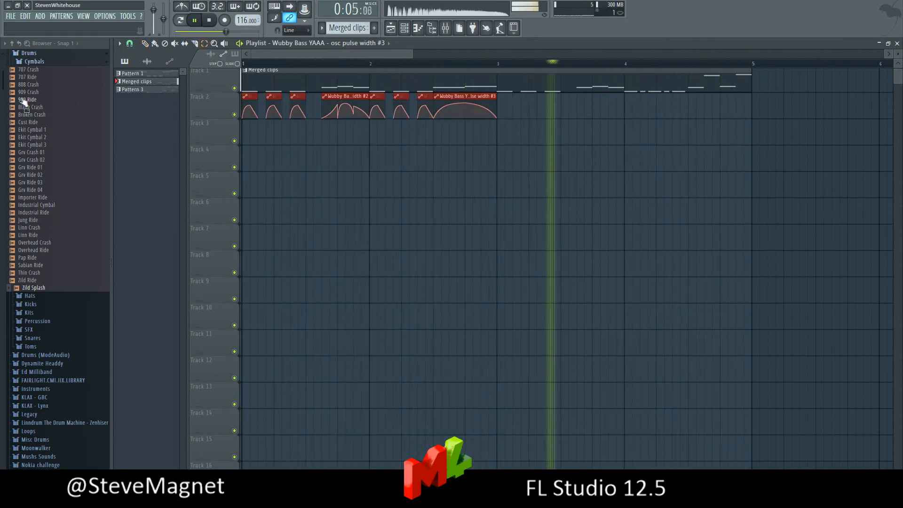
key(ctrl+b)
key(ctrl+d)
- Rearrange the automation clips in bar 4 so that each short note has its own short pulse width clip
scroll(656, 105, up, 4)
drag(629, 104, 627, 100)
right_click(597, 104)
click(538, 64)
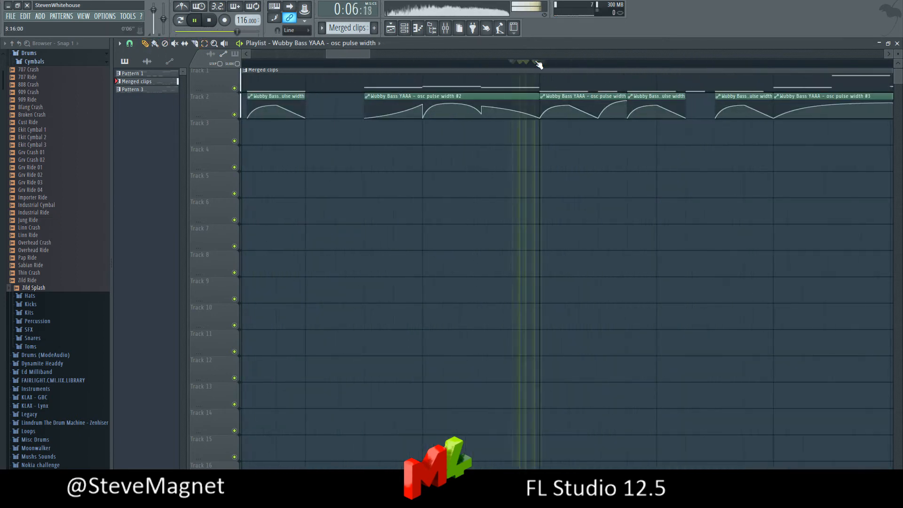
scroll(529, 68, down, 5)
scroll(520, 73, up, 4)
right_click(529, 110)
right_click(578, 111)
drag(481, 96, 519, 95)
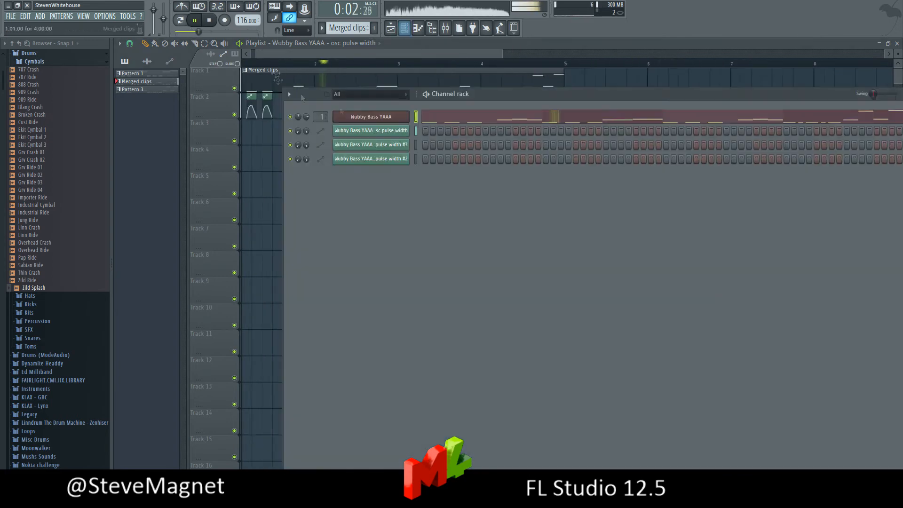
- Adjust the maximum level of the "osc pulse width #2" automation clip and open the settings of the "#3" clip
click(371, 116)
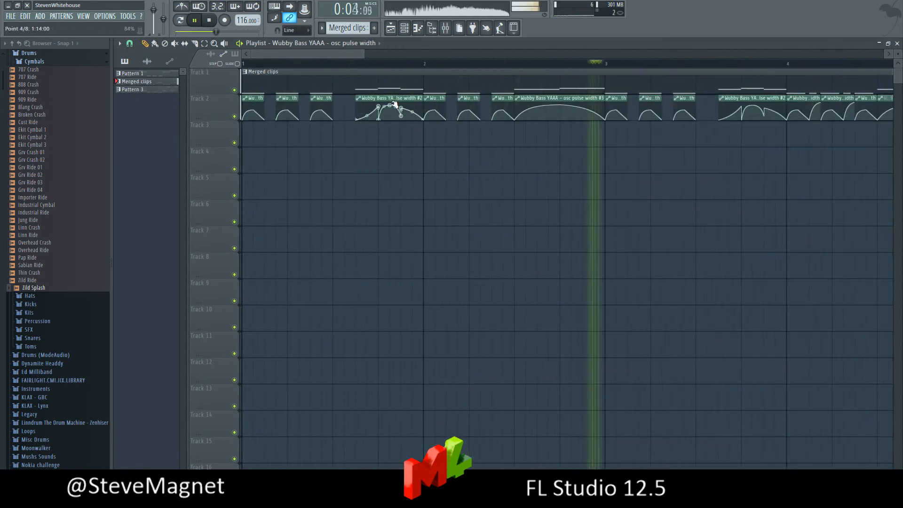
double_click(397, 101)
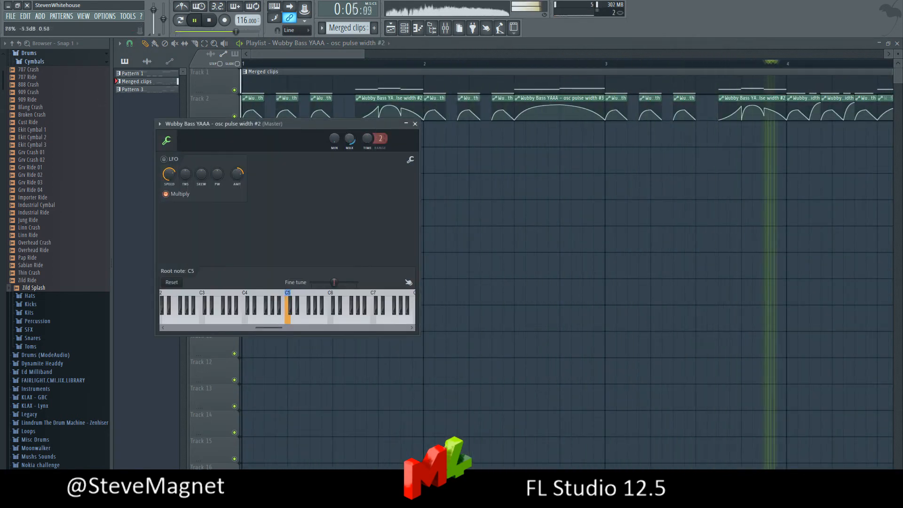
drag(352, 137, 352, 140)
click(414, 124)
double_click(558, 98)
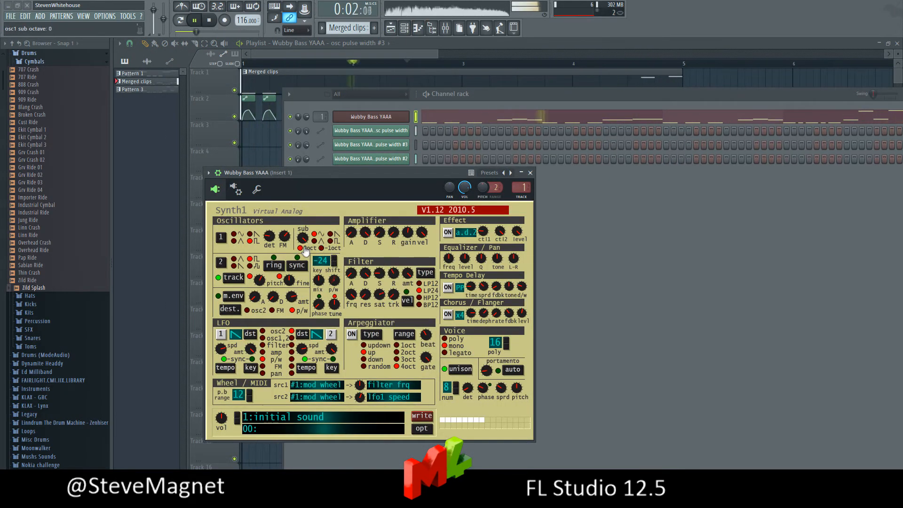
- Adjust Synth1's sub oscillator, filter saturation and unison pitch while the bassline plays
drag(308, 242, 317, 225)
mouse_move(285, 235)
mouse_down()
mouse_move(300, 219)
mouse_move(295, 236)
mouse_up()
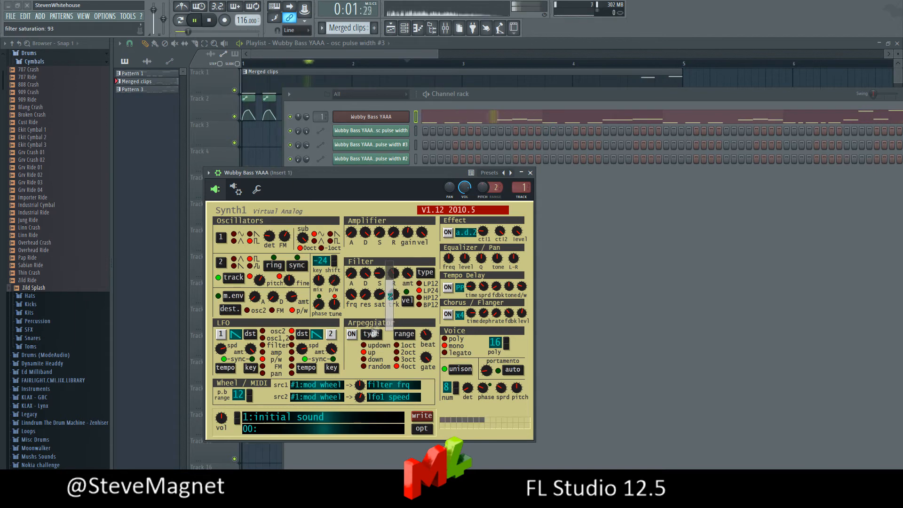
mouse_move(517, 387)
mouse_down()
mouse_move(529, 403)
mouse_move(527, 393)
mouse_up()
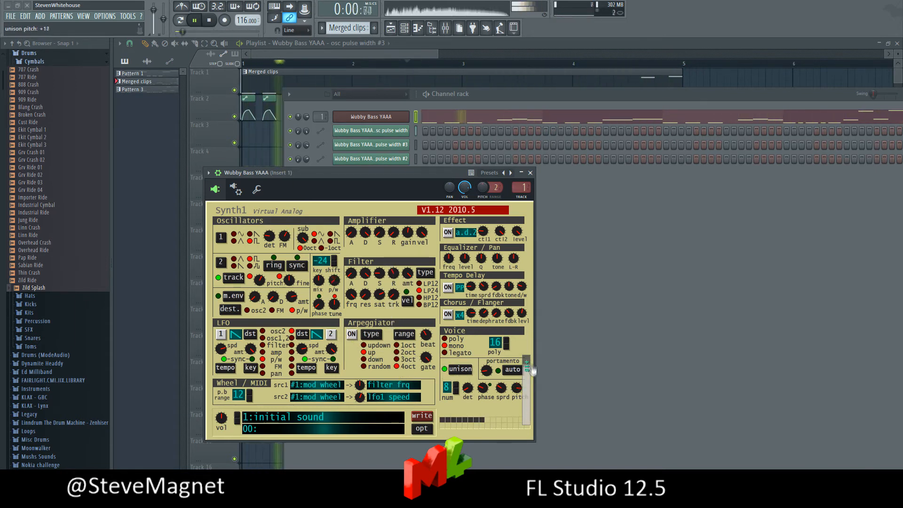
- Load Fruity Parametric EQ 2 into the first effect slot of the Wubby Bass mixer track
key(F9)
click(781, 171)
mouse_move(827, 184)
click(745, 16)
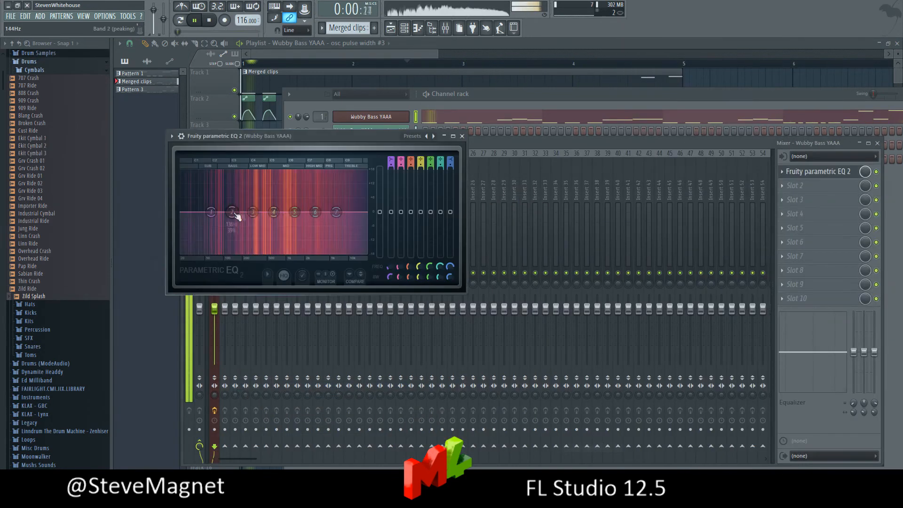
- Boost the EQ's band 2 in the lows and band 6 in the highs, and cut band 4 in the mids
drag(232, 211, 216, 188)
drag(273, 212, 276, 230)
drag(315, 211, 323, 198)
drag(276, 230, 265, 231)
- Set Synth1's unison to 4 voices with a detune of 89, and switch oscillator 2's waveform
click(371, 117)
drag(455, 388, 485, 380)
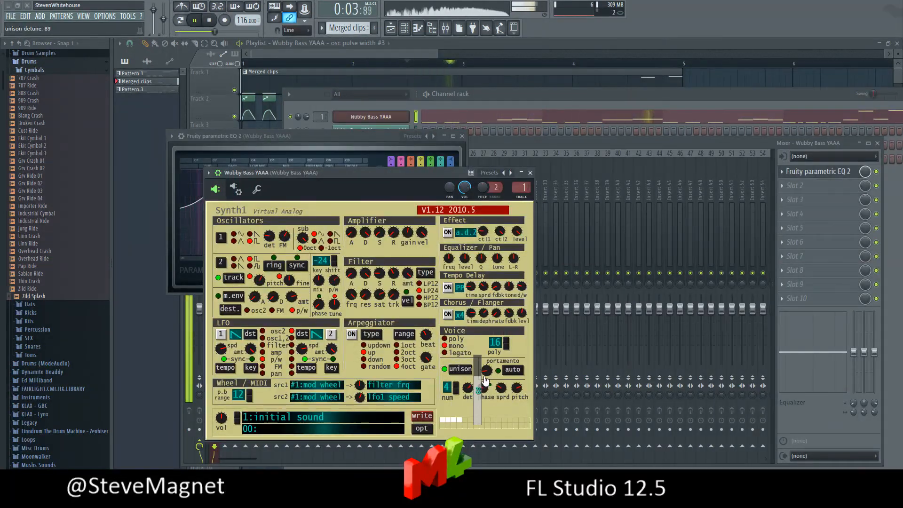
click(250, 267)
click(251, 266)
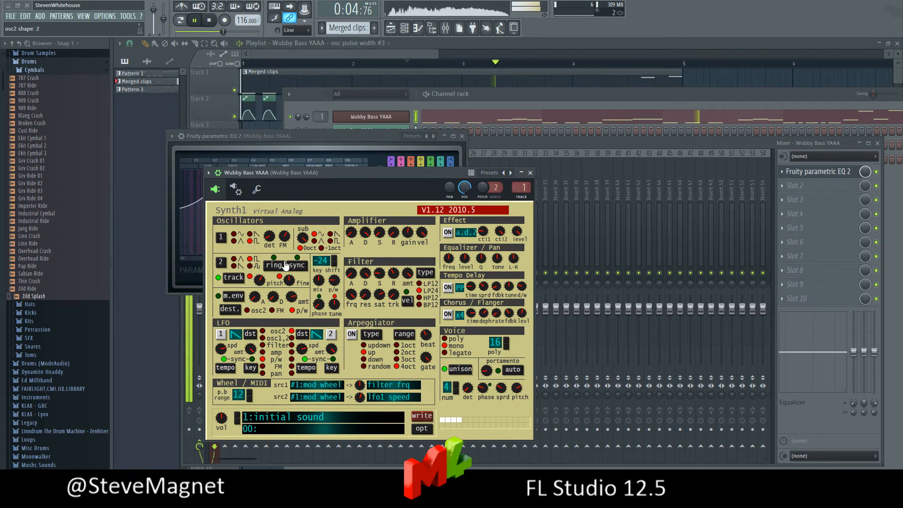
click(530, 172)
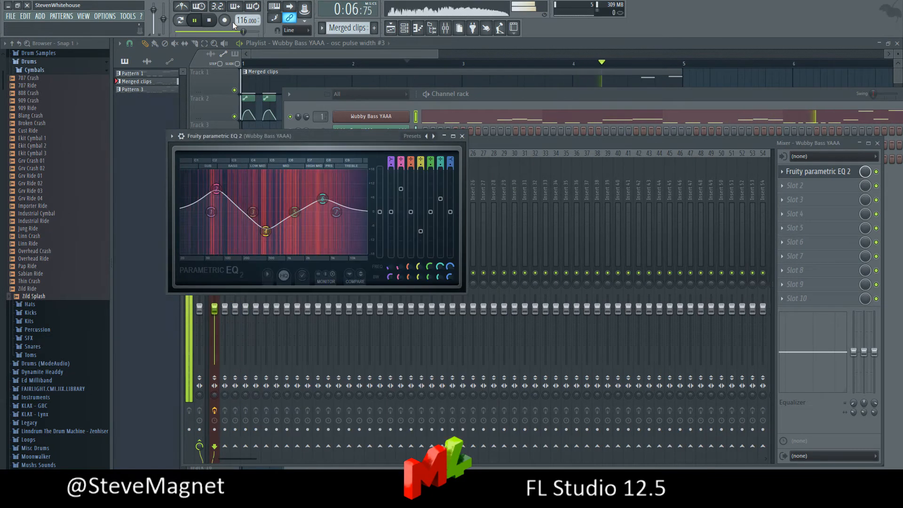
- Play the bassline from the beginning and pause it near the end of bar 2
click(195, 19)
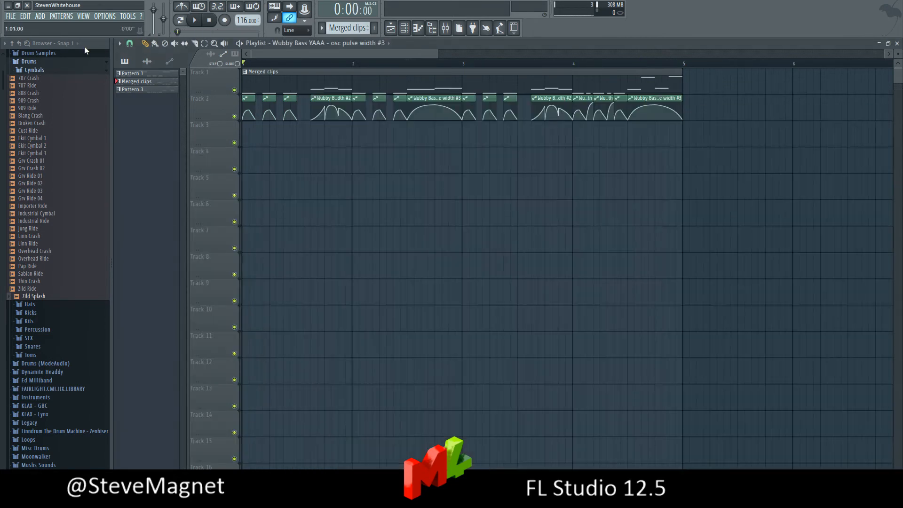
click(195, 20)
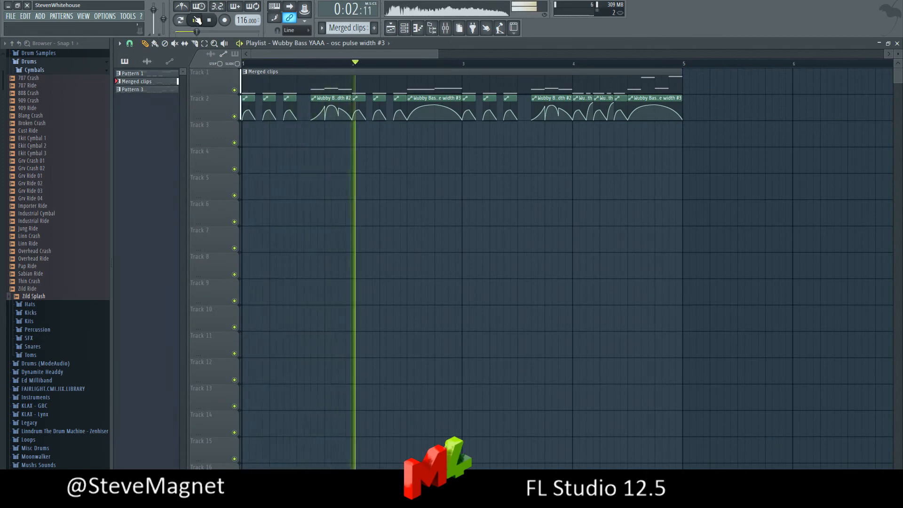
click(197, 21)
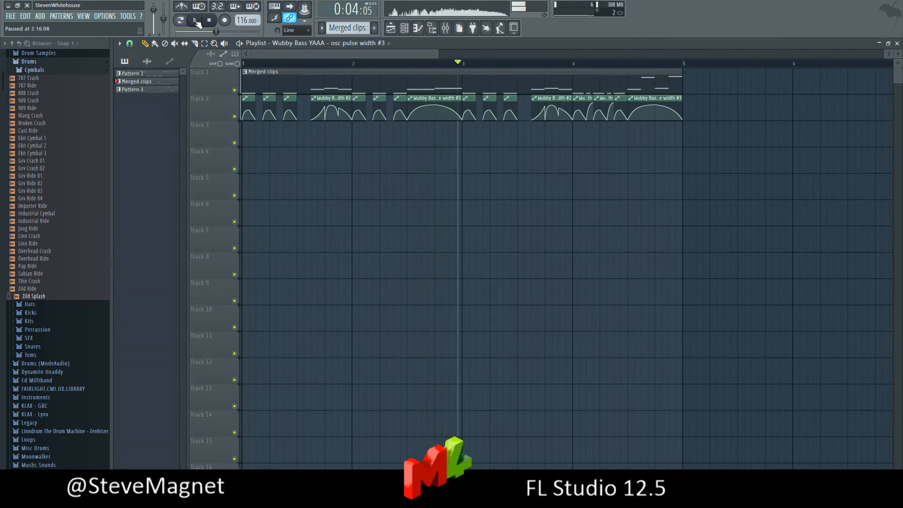
- Open the bass track's Fruity Parametric EQ 2 and resume playback to examine its spectrum
click(445, 29)
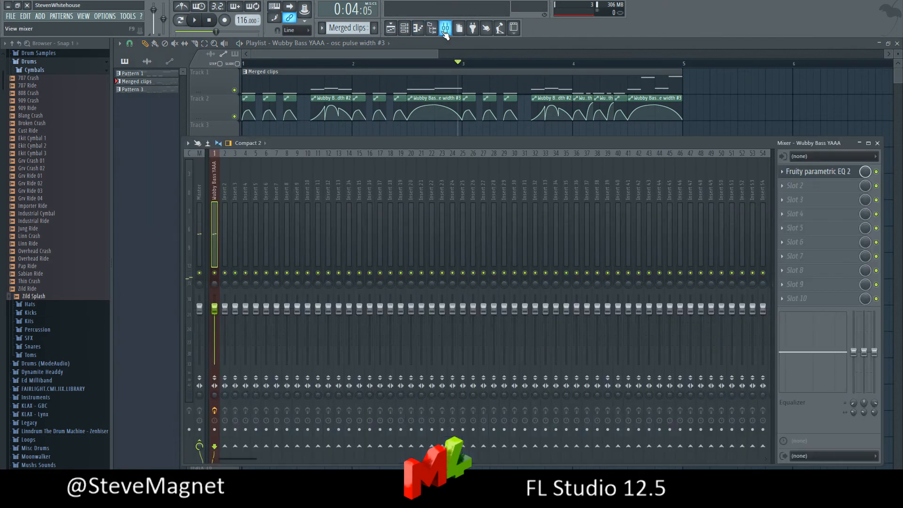
click(829, 173)
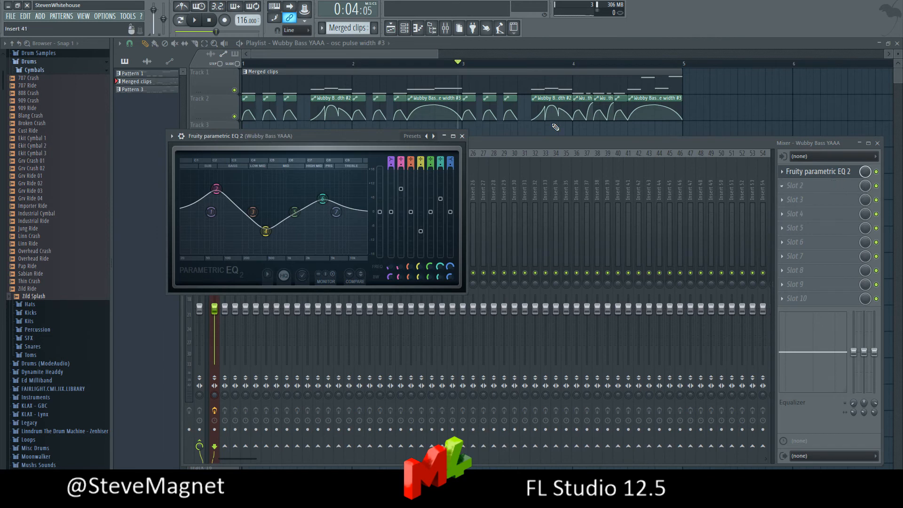
click(195, 21)
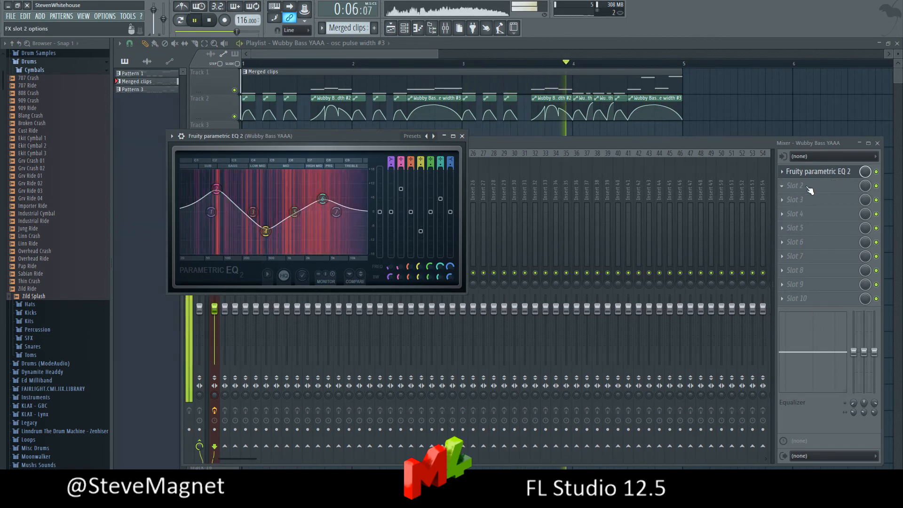
- Try Decimator in the track's second effect slot and raise its sample rate and cutoff
click(781, 185)
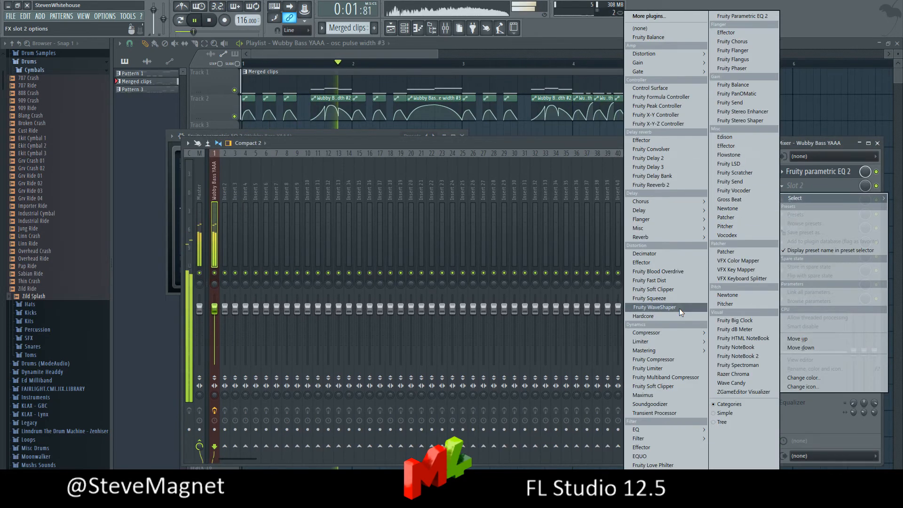
click(671, 256)
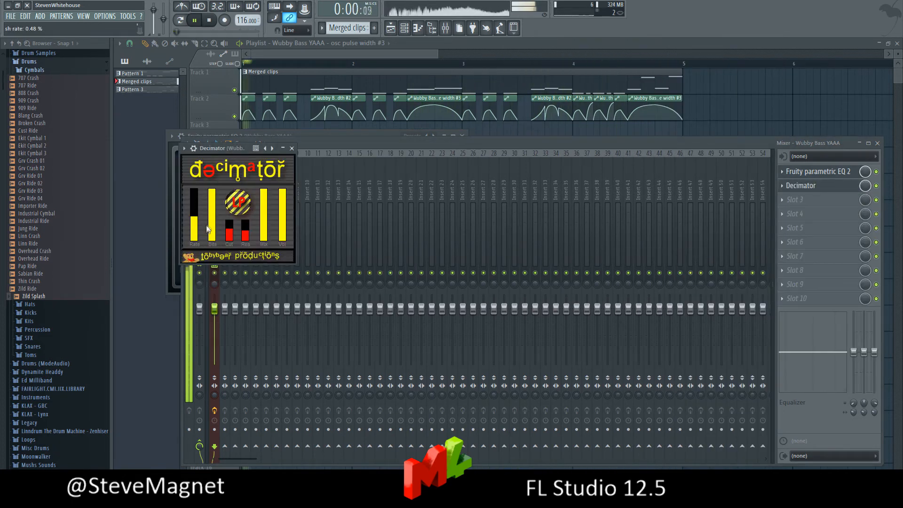
mouse_move(193, 217)
mouse_down()
mouse_move(191, 240)
mouse_move(190, 202)
mouse_up()
click(186, 20)
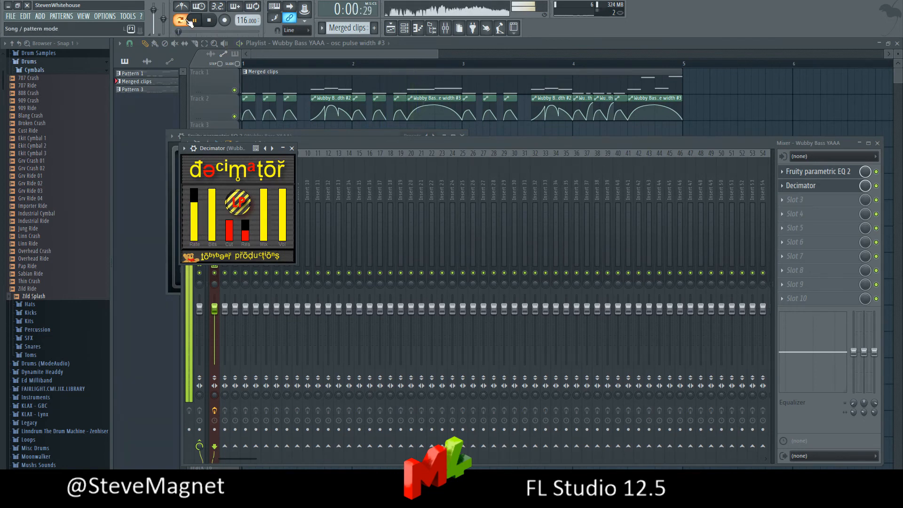
- Try Fruity Flangus in place of Decimator with its Classic preset
click(783, 185)
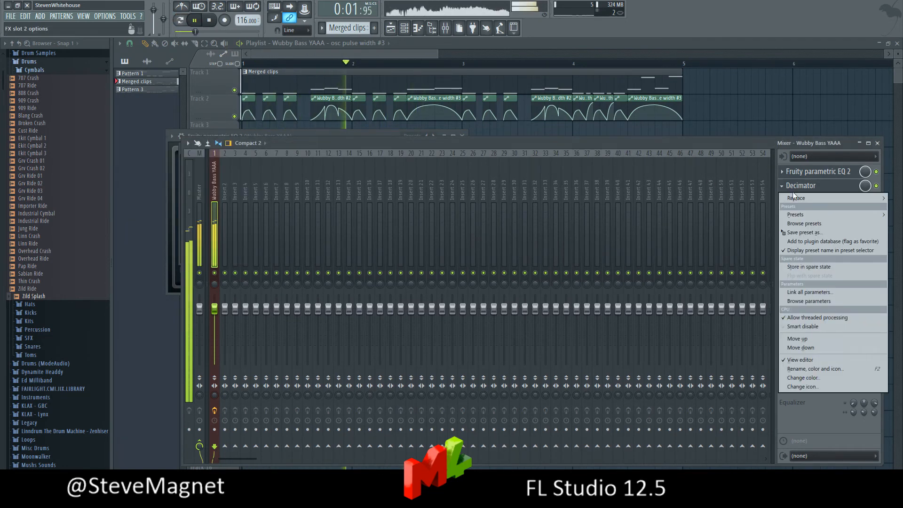
mouse_move(800, 198)
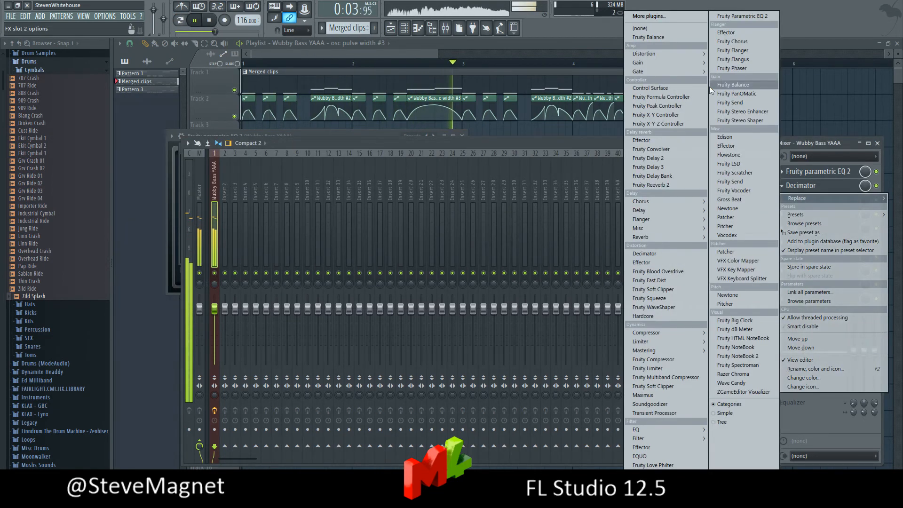
click(733, 59)
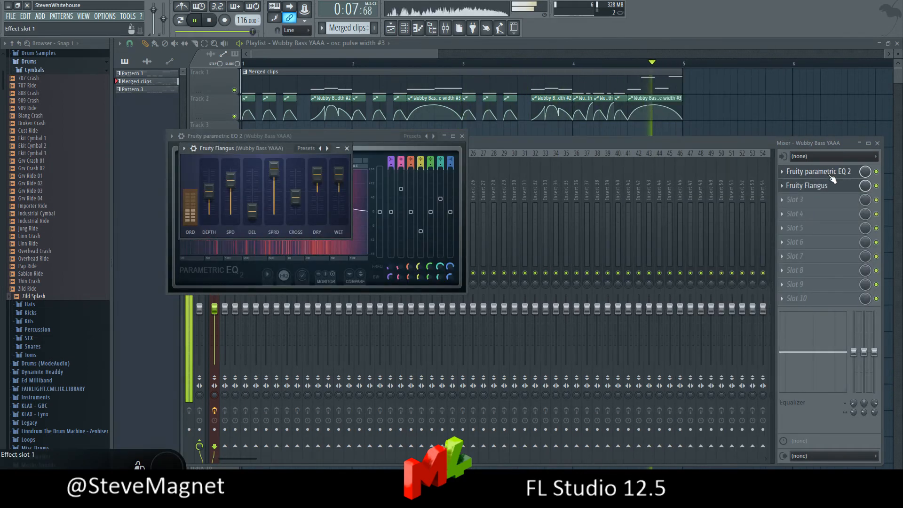
click(329, 148)
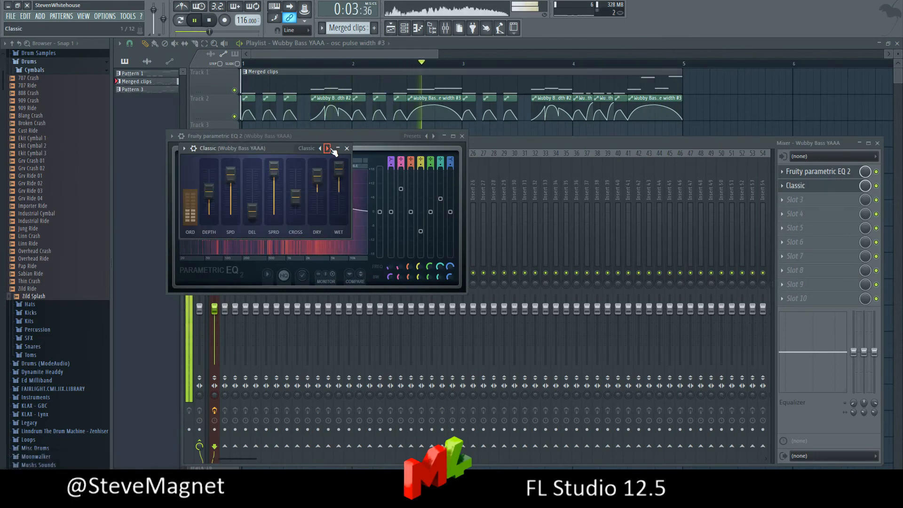
- Try Fruity Phaser in place of Fruity Flangus in the bass track's second effect slot
click(781, 185)
mouse_move(794, 197)
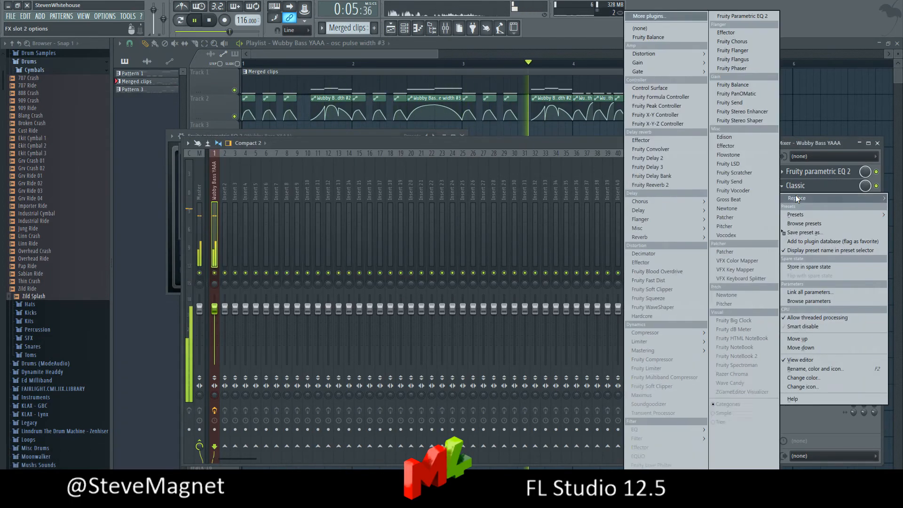
click(754, 68)
- Try Fruity WaveShaper in place of Fruity Phaser and bend its curve upward with an added point
click(797, 187)
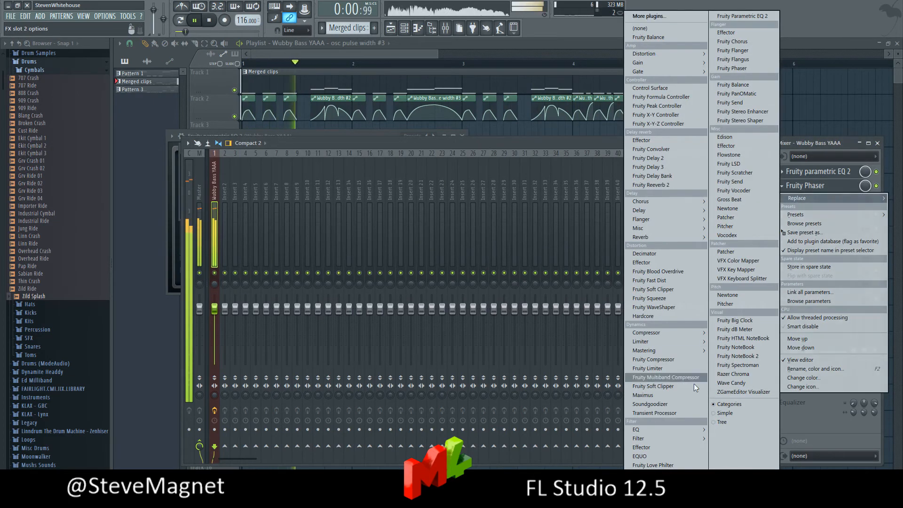
click(687, 307)
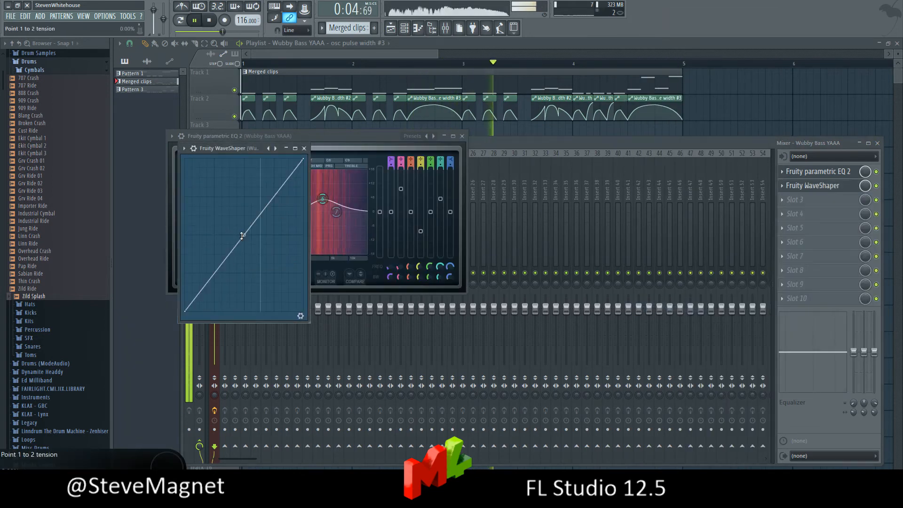
drag(242, 236, 269, 183)
mouse_move(210, 248)
mouse_down()
mouse_move(210, 197)
mouse_move(210, 231)
mouse_up()
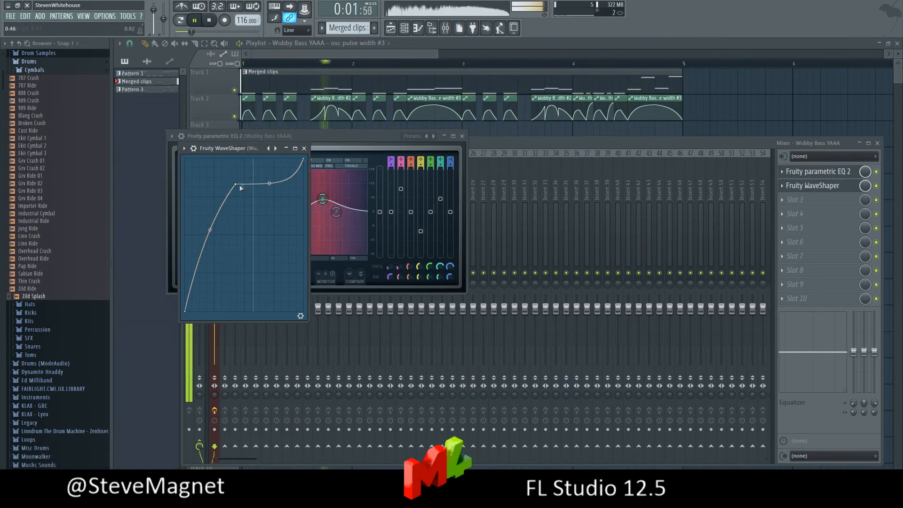
- Reshape the WaveShaper curve by moving its points and tension handles, and toggle the effect to compare the sound
drag(236, 184, 240, 236)
drag(271, 234, 272, 211)
drag(214, 264, 255, 234)
right_click(214, 252)
right_click(226, 232)
click(347, 157)
drag(322, 199, 337, 193)
drag(255, 234, 276, 233)
click(875, 186)
- Load Maximus into the third effect slot and bow the rising part of its master curve upward
click(782, 200)
mouse_move(794, 212)
mouse_move(664, 330)
click(559, 359)
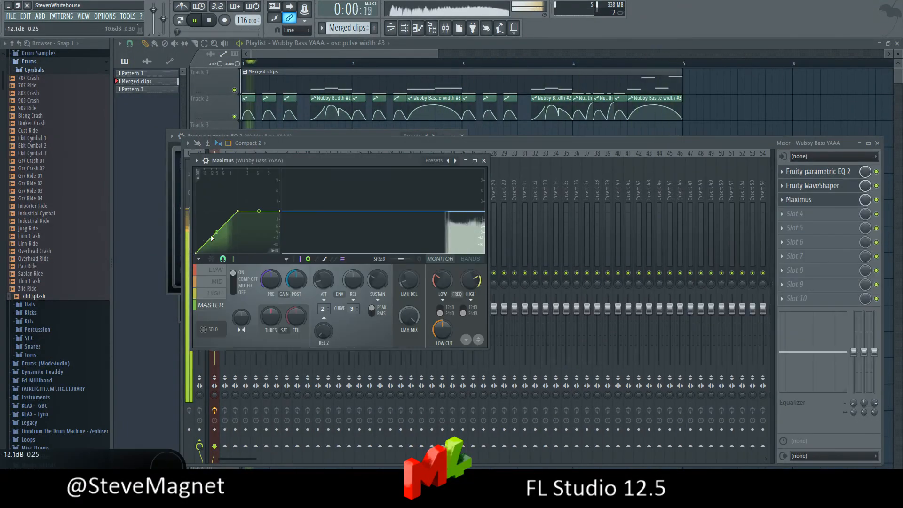
drag(216, 235, 215, 216)
- Bypass Fruity WaveShaper and clear it from the second effect slot
click(876, 186)
click(782, 185)
mouse_move(783, 198)
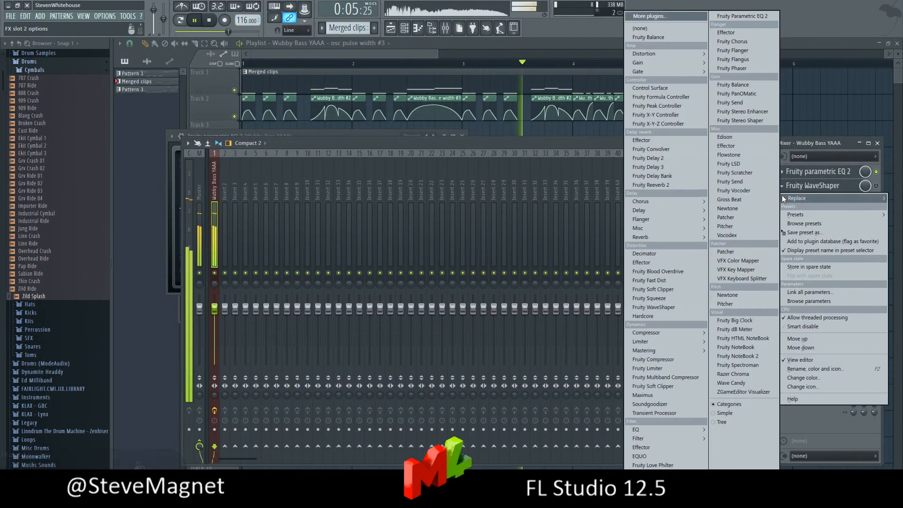
click(640, 29)
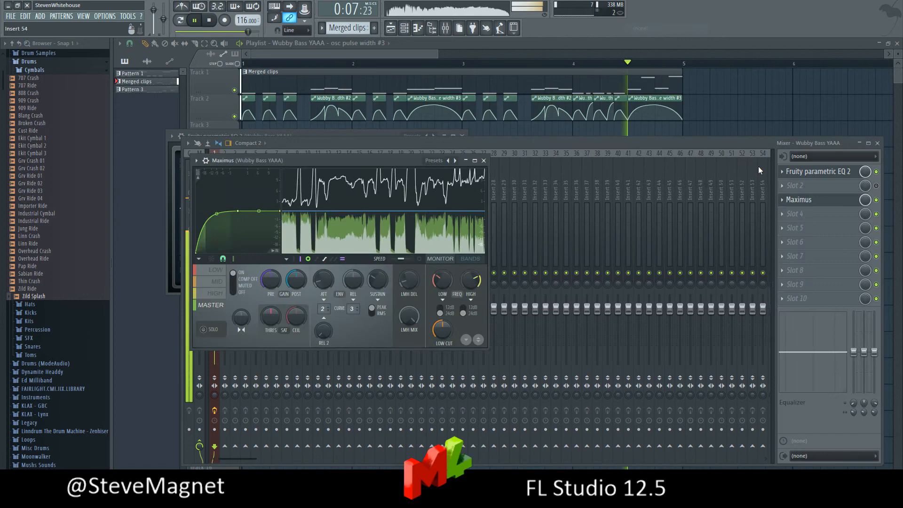
- Add Fruity Reeverb 2 to the fourth effect slot and raise its wet level
click(782, 214)
mouse_move(795, 226)
mouse_move(644, 236)
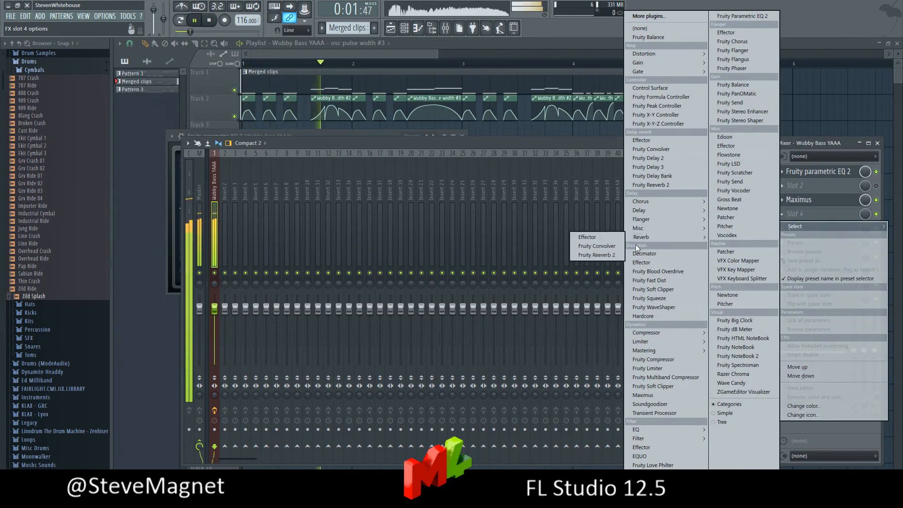
click(594, 255)
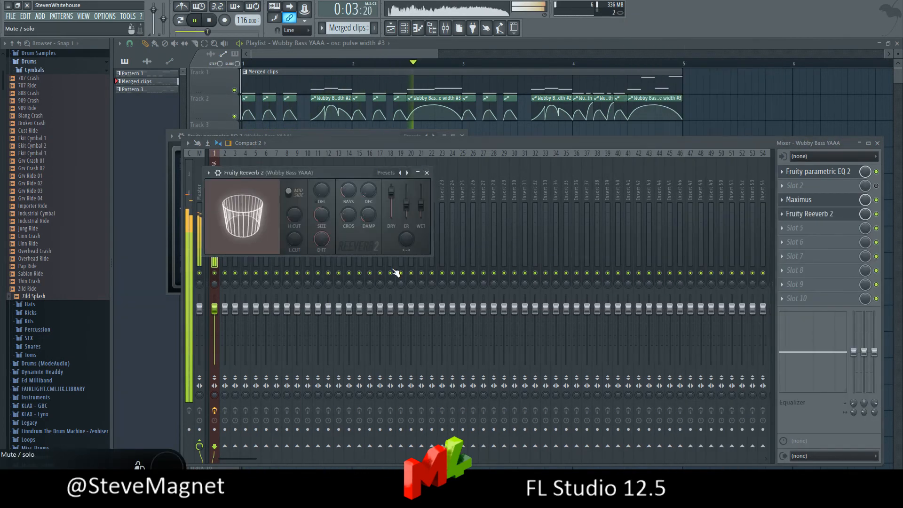
drag(421, 203, 421, 198)
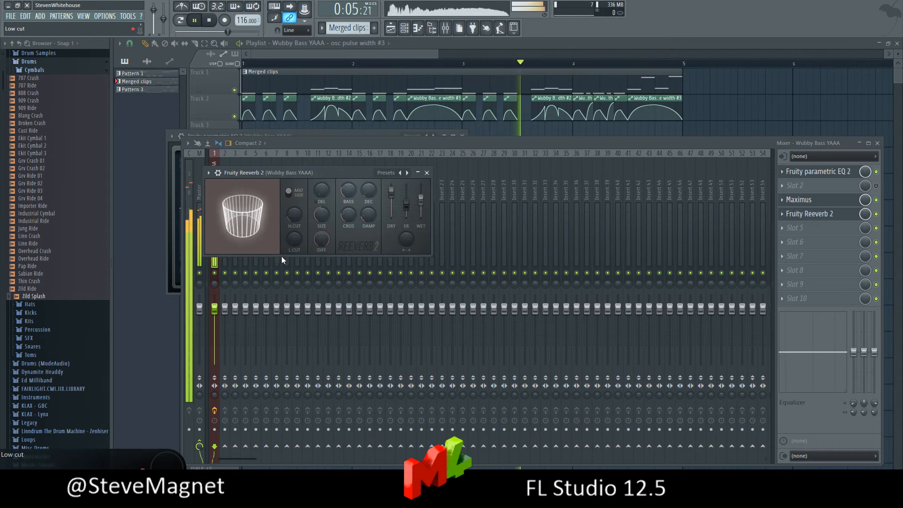
- Check Maximus, compare the sound with the reverb toggled, and set Fruity Reeverb 2's wet level to about 44%
click(799, 200)
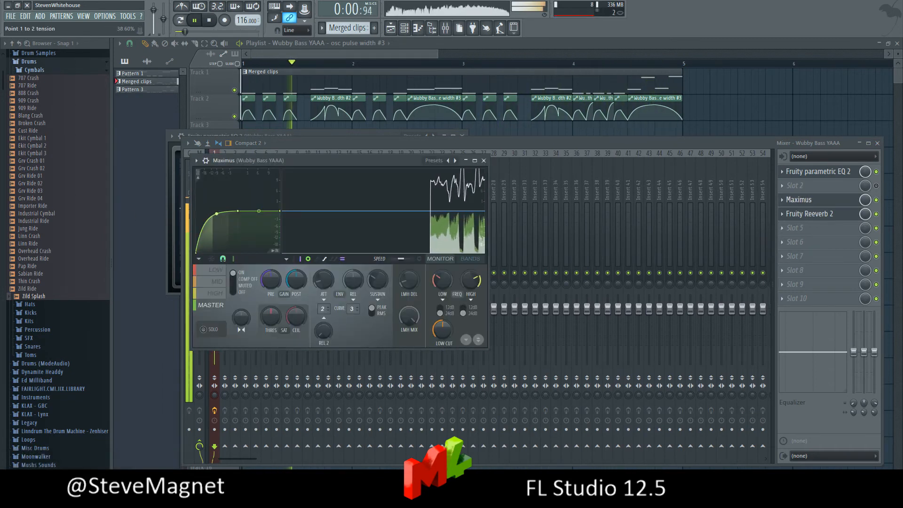
click(876, 214)
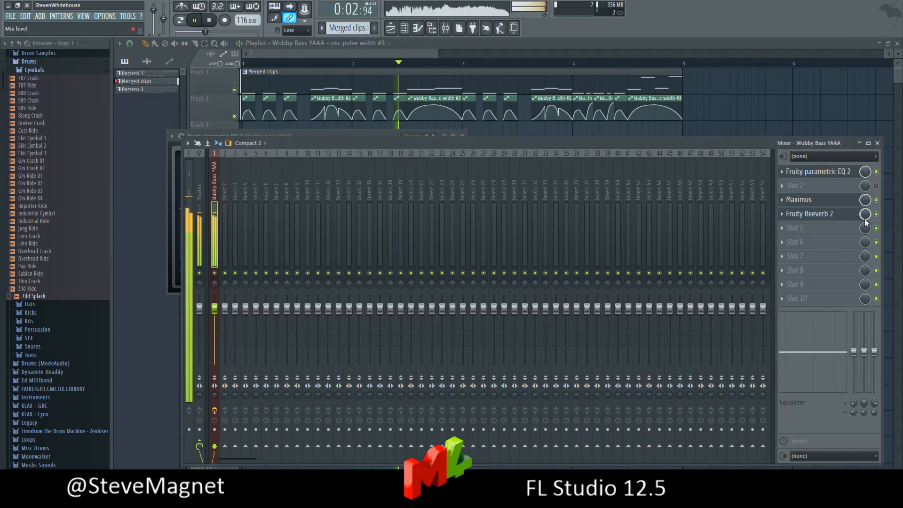
click(818, 214)
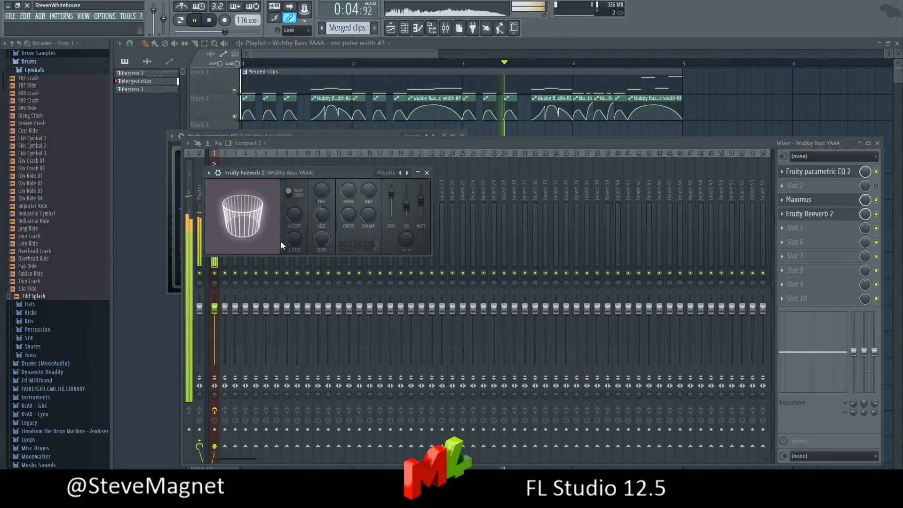
drag(421, 202, 421, 209)
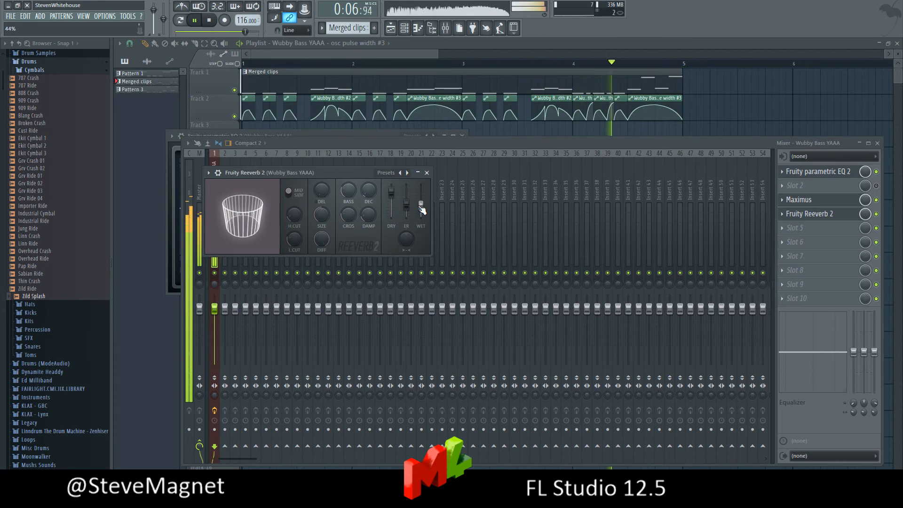
- Add Fruity Parametric EQ 2 to the fifth effect slot and make band 7 a low-pass filter at 20000 Hz
click(790, 227)
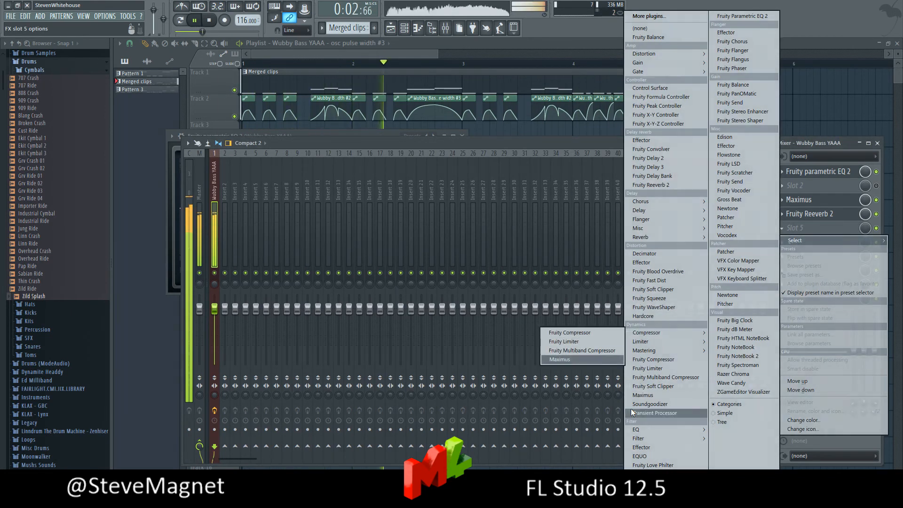
mouse_move(642, 429)
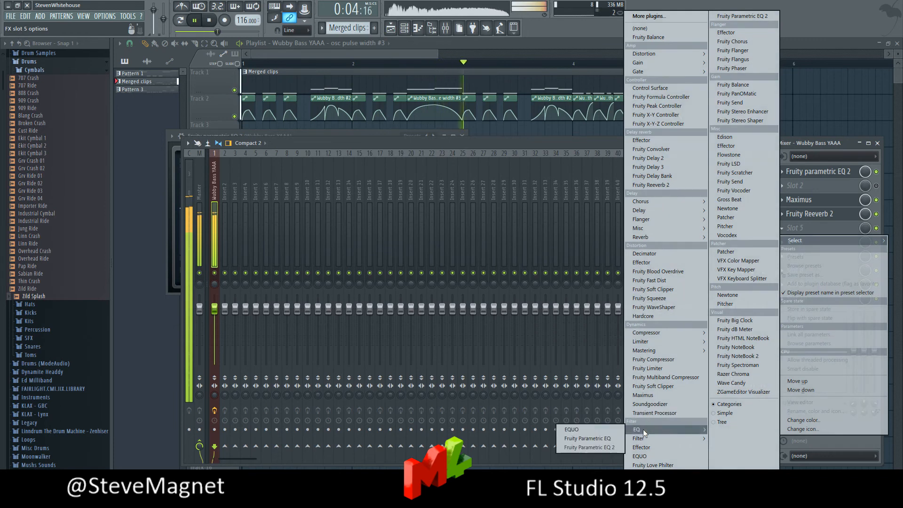
click(591, 446)
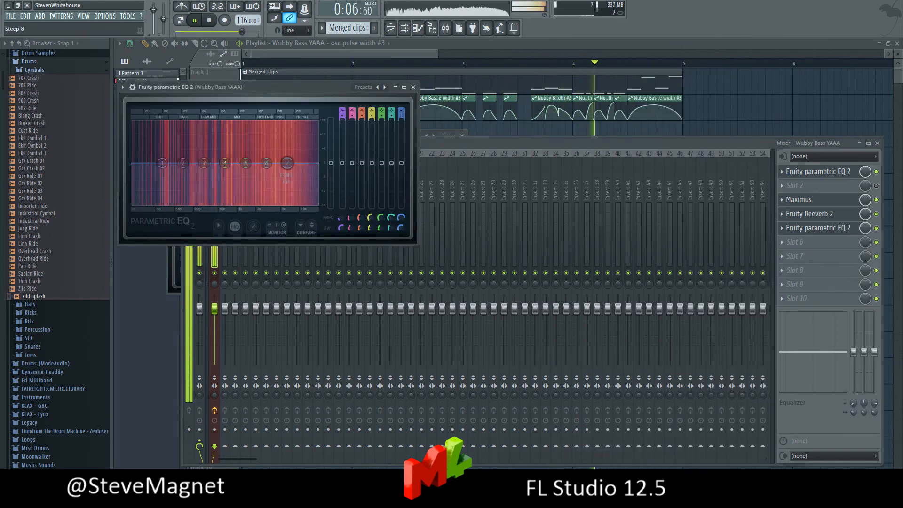
drag(401, 112, 401, 134)
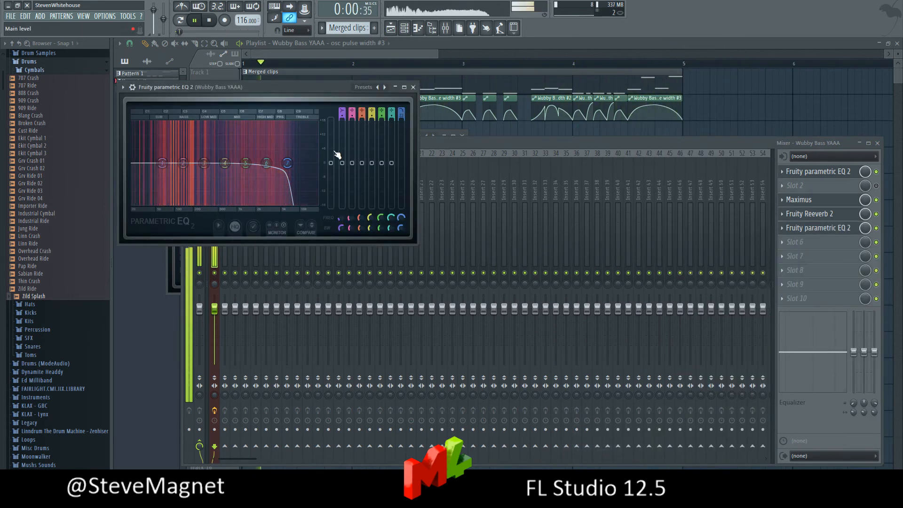
drag(287, 163, 317, 165)
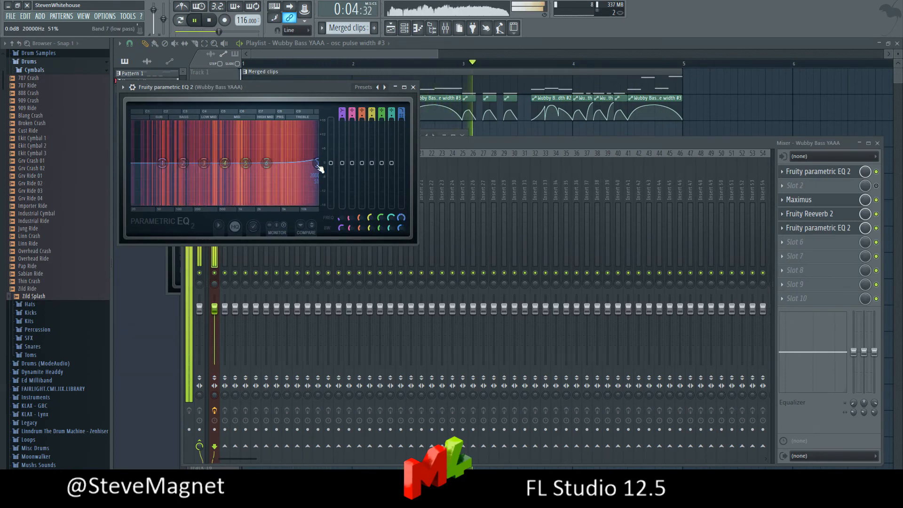
- Soften band 7's low-pass slope, keeping its frequency at the upper end of the spectrum
scroll(318, 165, up, 3)
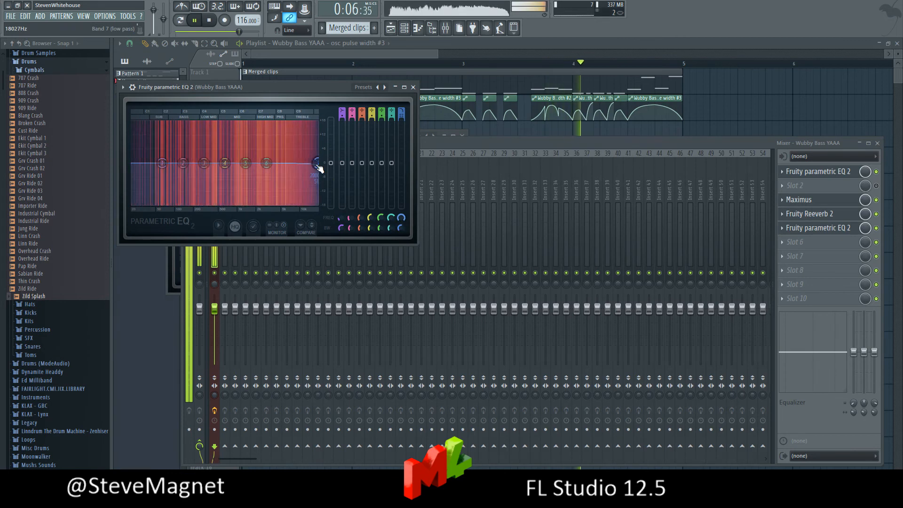
drag(401, 116, 401, 110)
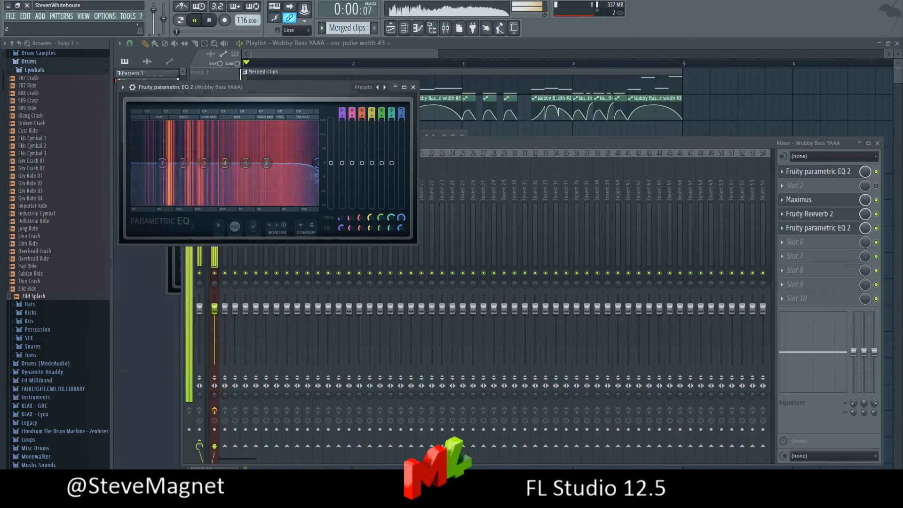
mouse_move(316, 162)
mouse_down()
mouse_move(173, 162)
mouse_move(318, 163)
mouse_up()
right_click(318, 163)
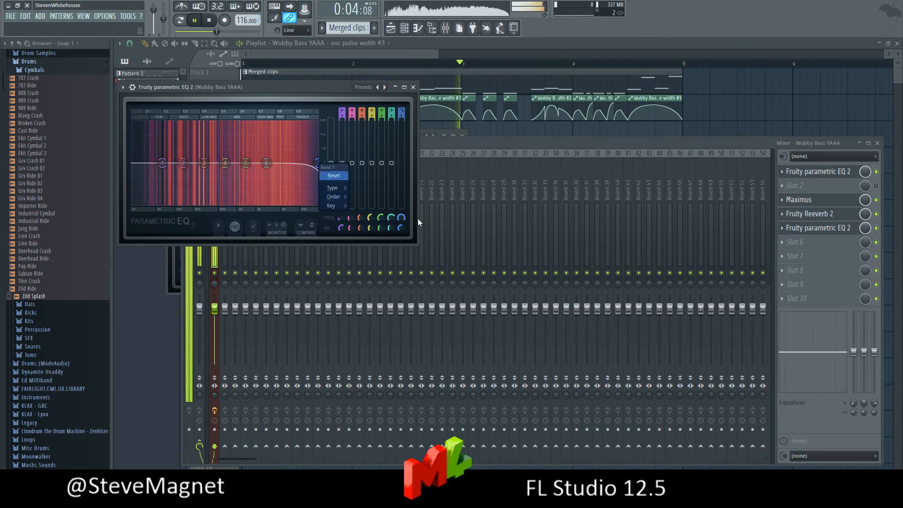
- Create an automation clip for the new EQ's band 7 frequency
right_click(402, 218)
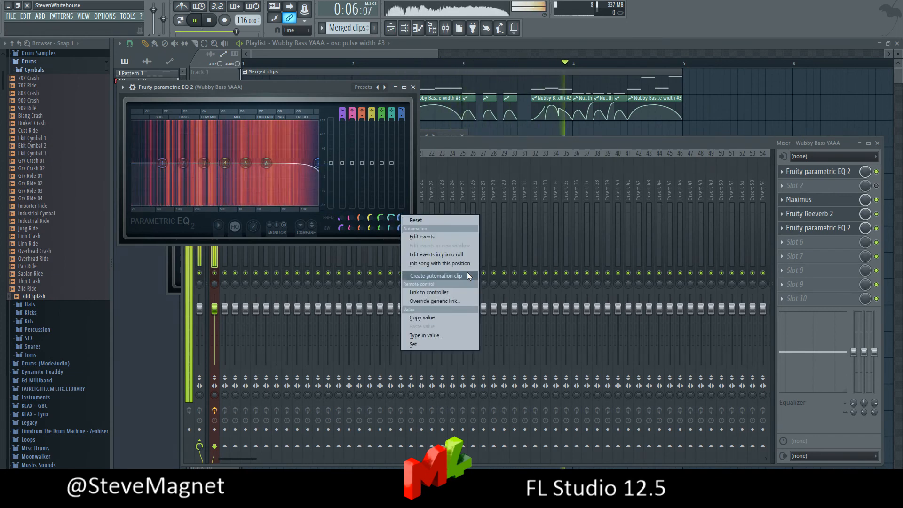
click(435, 275)
click(179, 53)
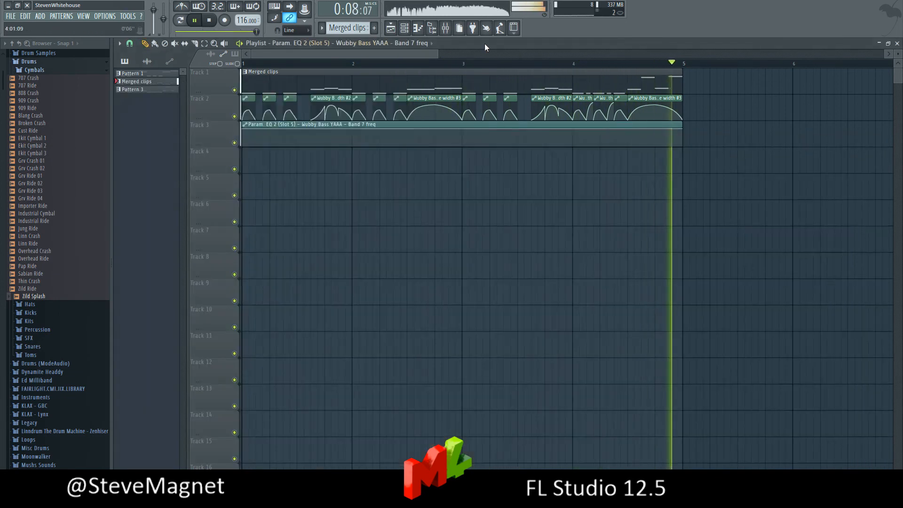
- Shape the start of the band 7 frequency clip into an arch spanning the first bass note
scroll(262, 55, up, 3)
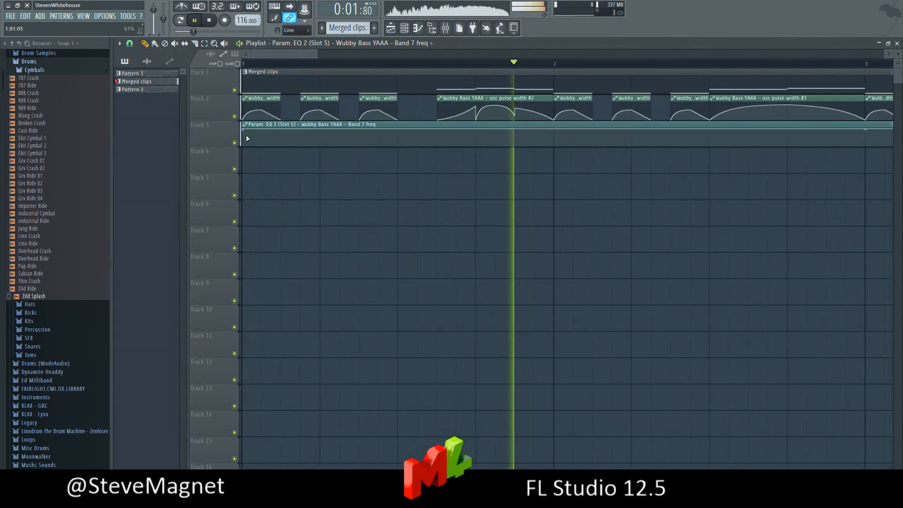
drag(244, 129, 271, 133)
right_click(261, 130)
right_click(282, 146)
click(255, 63)
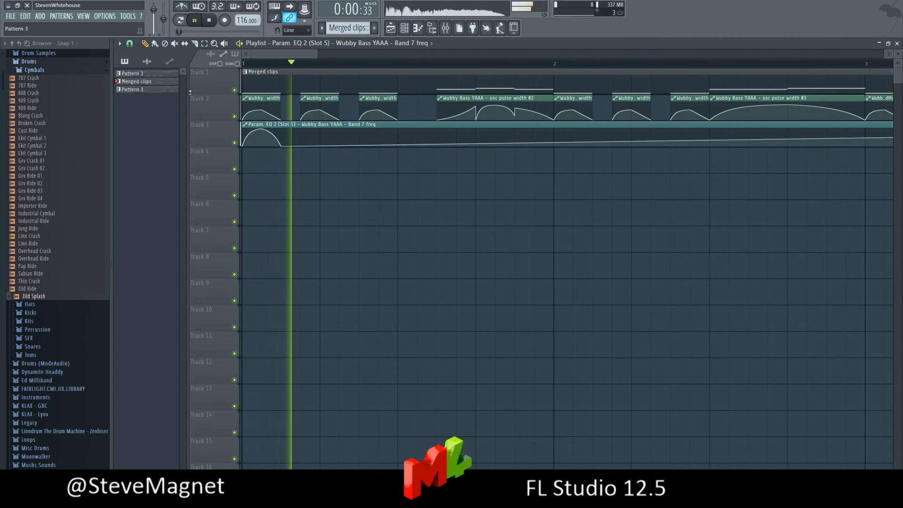
- Trim the band 7 frequency clip to the first note and copy it under the other notes of bar 1
click(256, 63)
scroll(265, 55, down, 3)
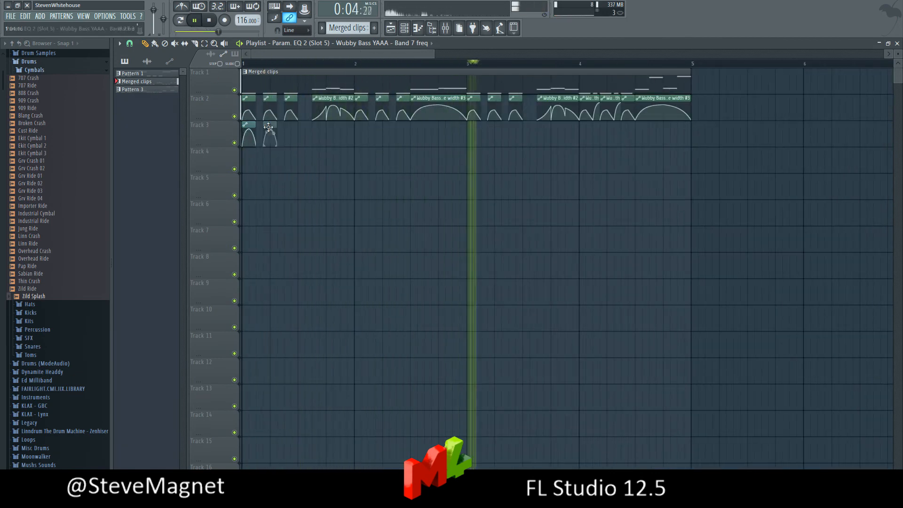
click(249, 63)
scroll(291, 71, up, 3)
drag(291, 54, 277, 54)
click(244, 63)
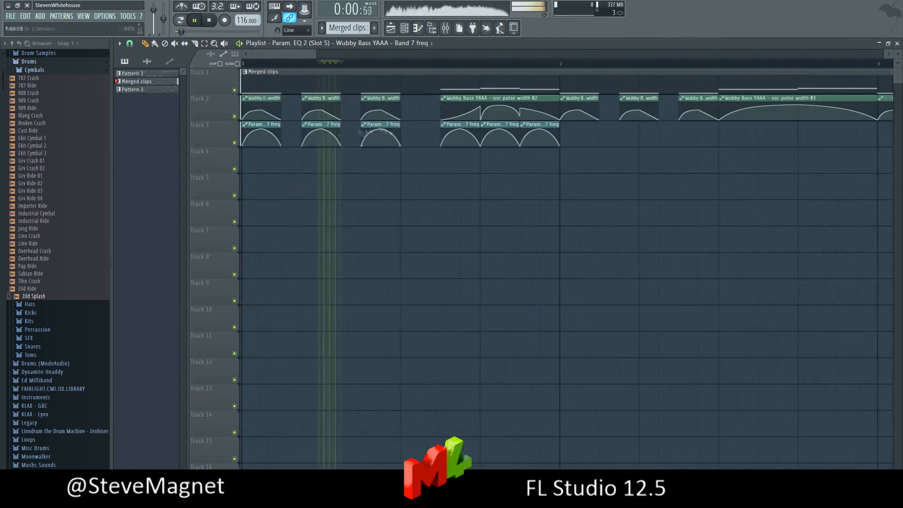
- Refine the arch of the band 7 frequency clips with a fuller rise and a straighter fall
mouse_move(460, 128)
mouse_down()
mouse_move(475, 127)
mouse_move(447, 127)
mouse_move(460, 129)
mouse_up()
click(244, 63)
click(244, 63)
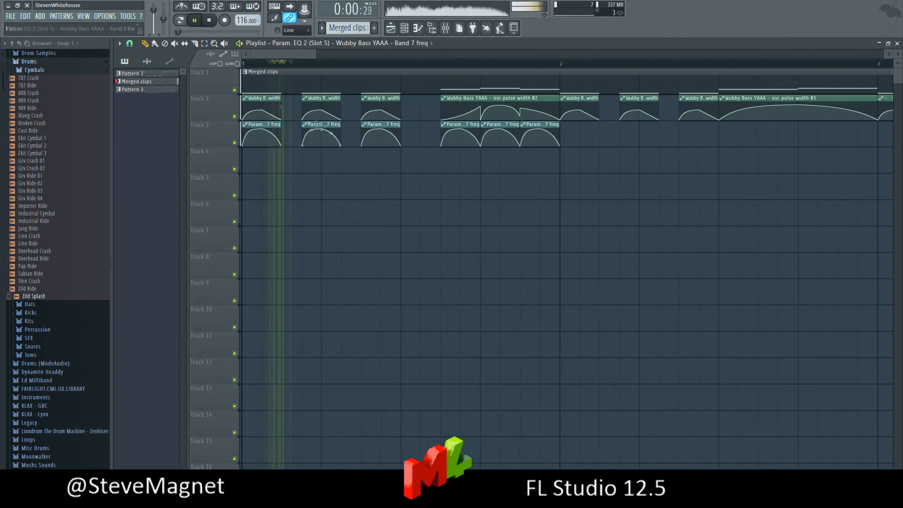
drag(272, 133, 271, 137)
click(243, 63)
click(243, 63)
- Place copies of the band 7 frequency clip under the three short notes in bar 2
click(586, 133)
click(626, 133)
click(685, 133)
drag(734, 185, 447, 185)
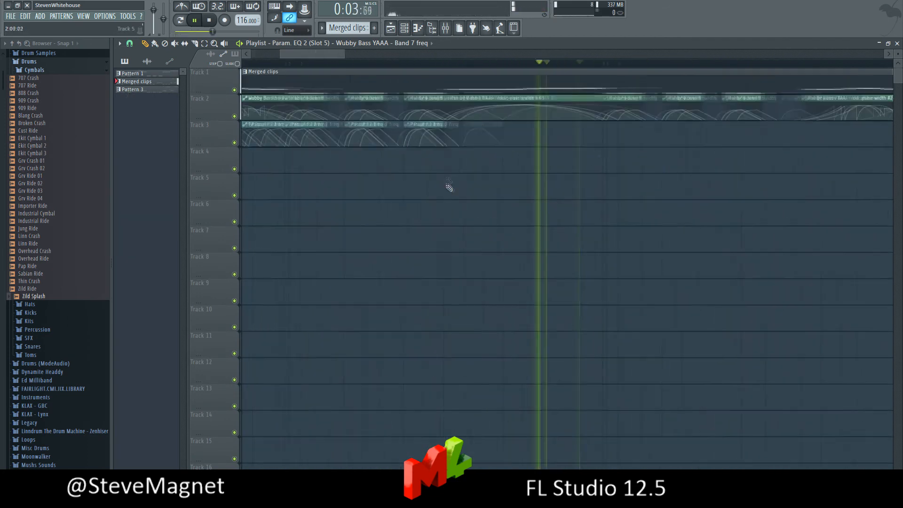
- Add a unique band 7 frequency clip under bar 2's long notes and stretch its curve to one beat
click(438, 133)
click(433, 125)
right_click(470, 146)
drag(451, 129, 520, 123)
click(393, 63)
drag(313, 54, 311, 54)
click(282, 63)
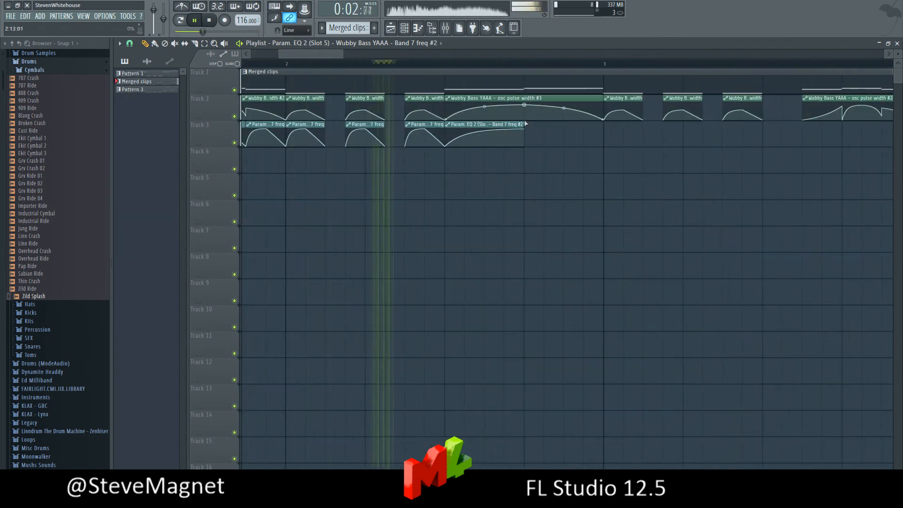
- Place a second copy of the longer clip at the end of bar 2 and refine its arch and slope
click(531, 133)
drag(563, 130, 563, 129)
click(424, 64)
drag(464, 138, 465, 131)
drag(504, 137, 504, 131)
click(442, 63)
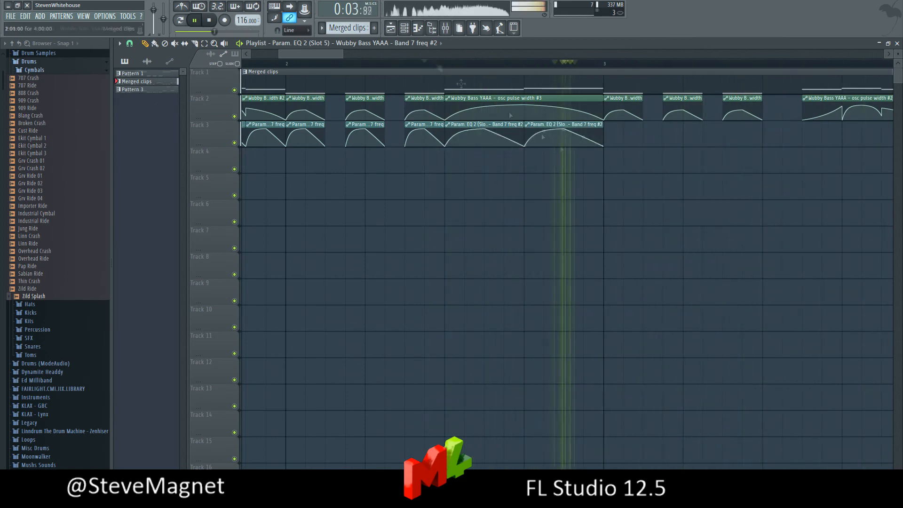
click(392, 64)
click(391, 64)
- Duplicate all band 7 frequency clips from bars 1 and 2 into bars 3 and 4
scroll(391, 66, down, 4)
click(244, 63)
click(204, 43)
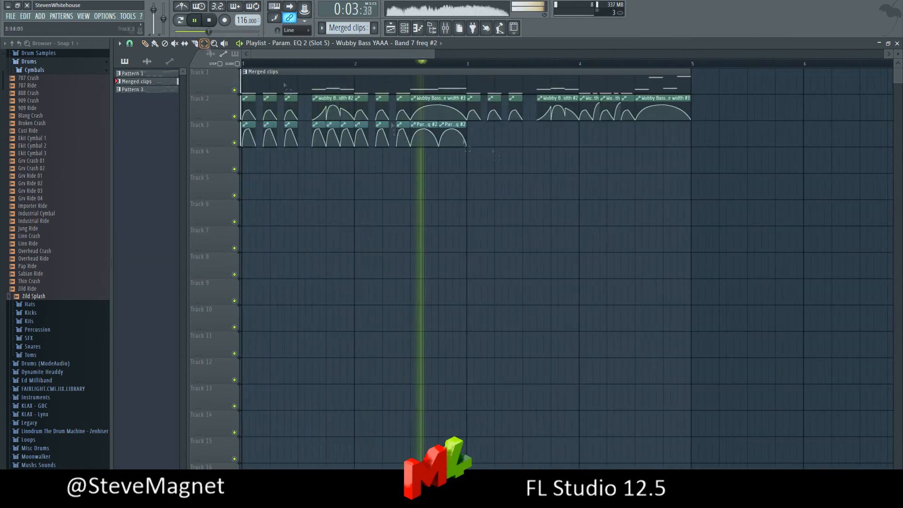
drag(475, 157, 237, 137)
key(ctrl+b)
key(ctrl+d)
click(145, 43)
- Adapt the first two band 7 frequency clips in bar 4, adding a second rise that follows the pulse width curves
scroll(600, 64, up, 4)
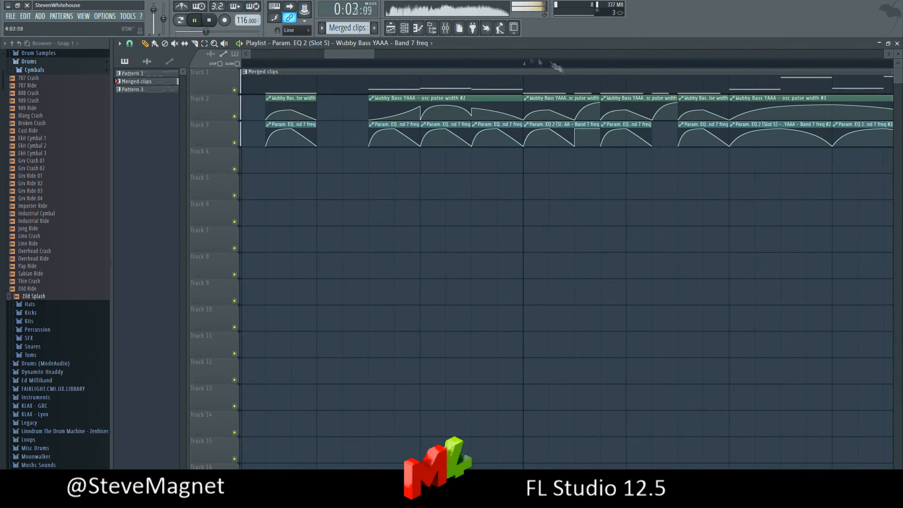
scroll(557, 67, right, 1)
click(471, 64)
drag(535, 130, 535, 136)
click(316, 63)
drag(600, 125, 638, 137)
scroll(606, 141, right, 1)
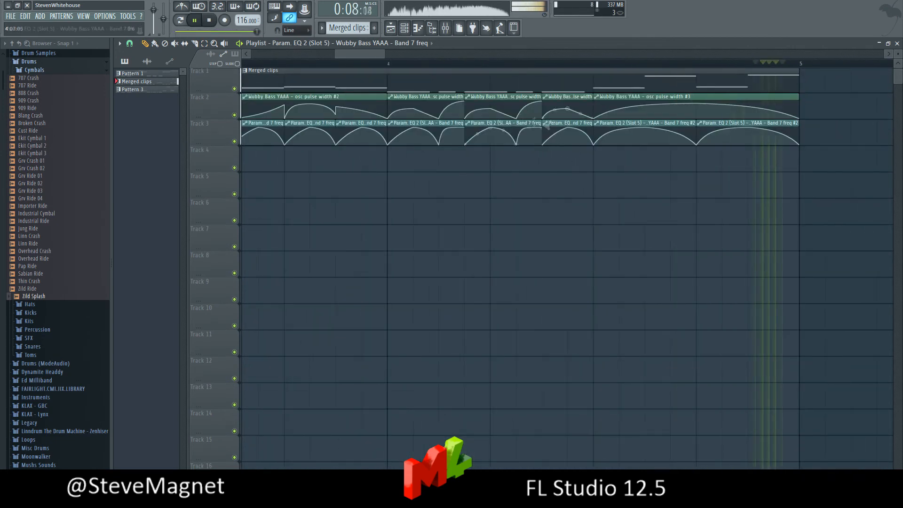
- Refine the second rise of bar 4's second band 7 frequency clip and replay the arrangement from bar 1
drag(529, 130, 529, 124)
scroll(510, 70, right, 1)
click(448, 123)
click(463, 219)
right_click(375, 132)
click(374, 131)
scroll(329, 64, down, 6)
click(244, 64)
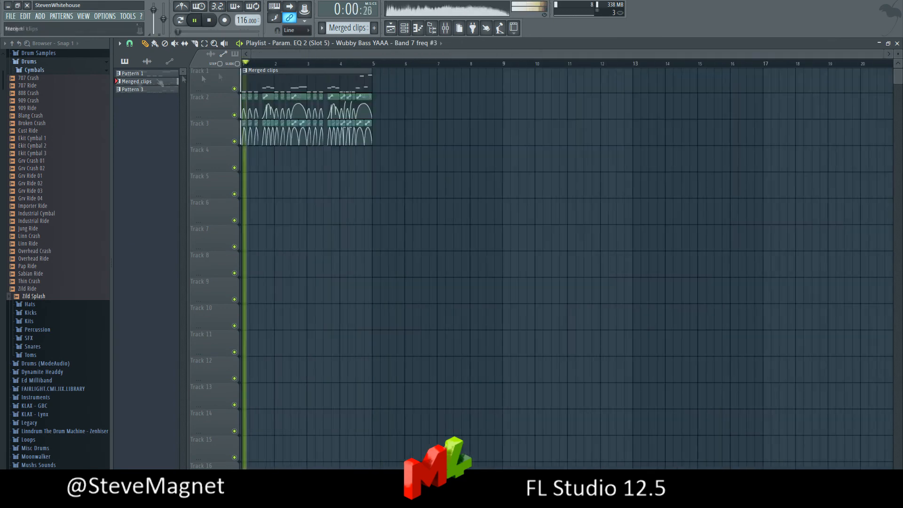
scroll(249, 64, up, 5)
click(371, 123)
scroll(365, 65, down, 5)
- Reorder the bass track's mixer effects so Fruity Reeverb 2 is followed by the second parametric EQ 2 and Maximus
key(F9)
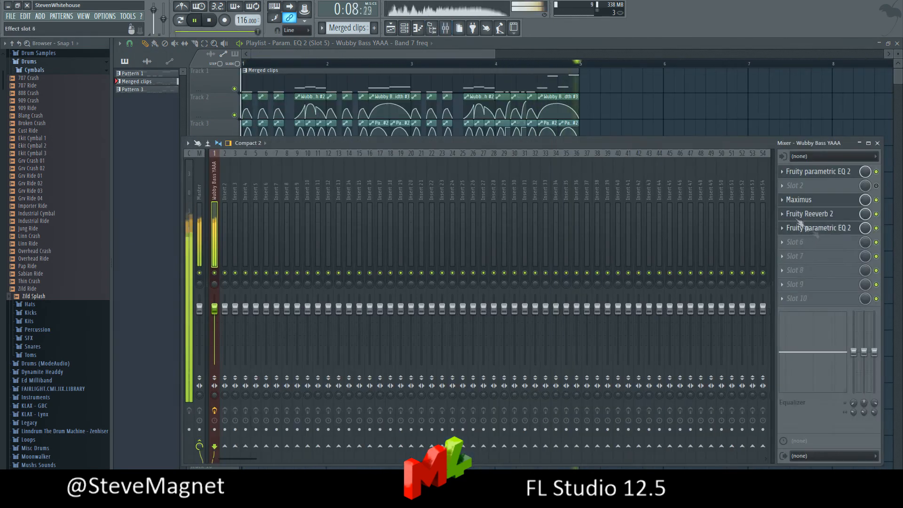
click(782, 214)
click(821, 375)
click(782, 214)
click(826, 367)
click(781, 228)
click(821, 380)
click(782, 214)
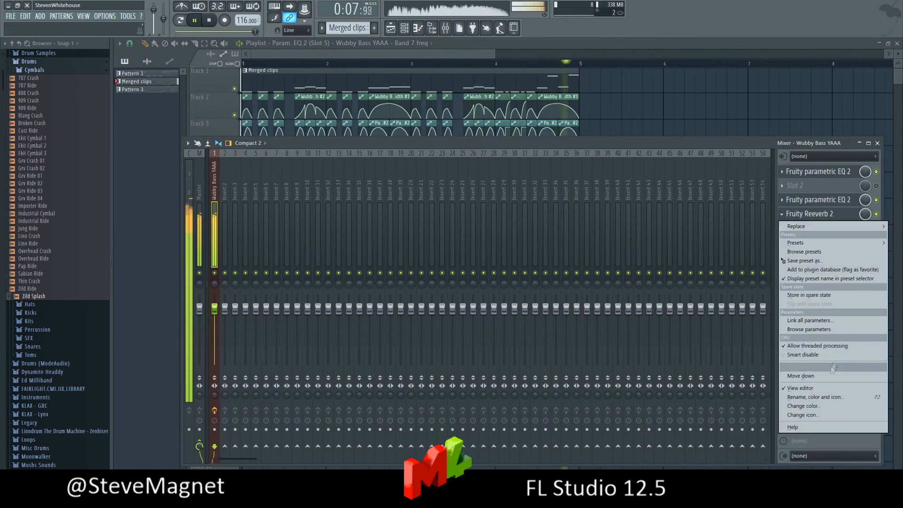
click(821, 367)
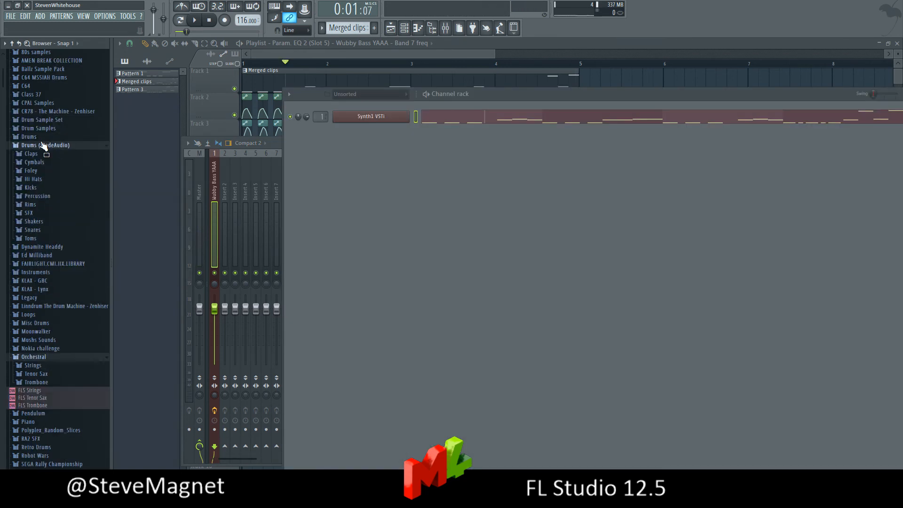
- Load Attack Kick 40 from the ModeAudio drum kicks into a new sampler channel and lower its Pogo
click(42, 188)
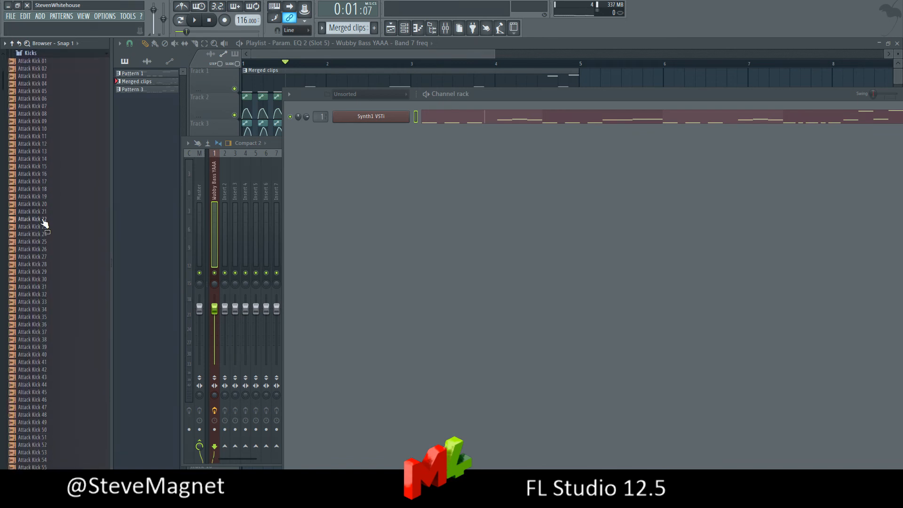
click(43, 220)
click(60, 167)
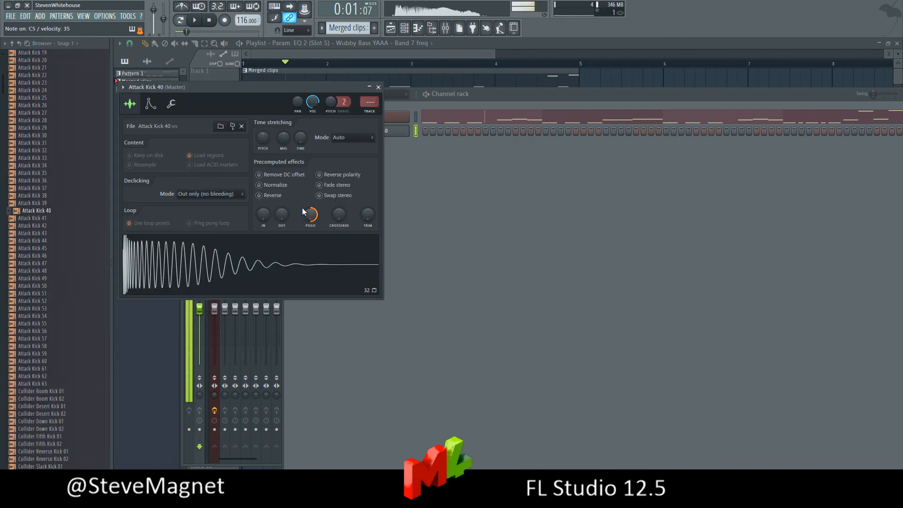
drag(310, 215, 310, 221)
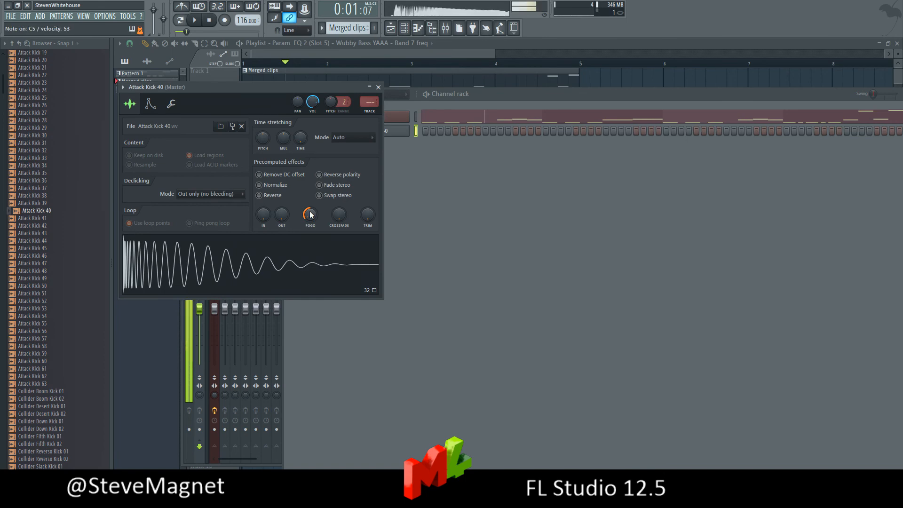
click(287, 259)
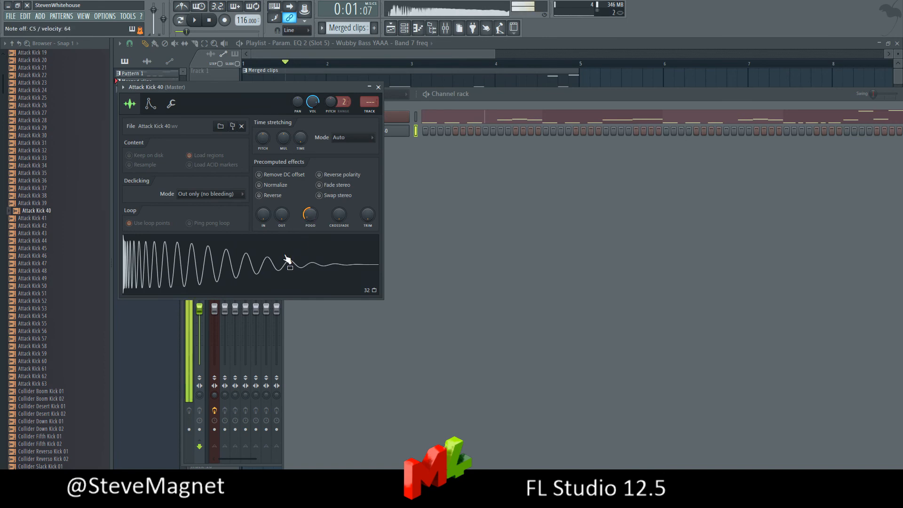
- Route the kick to mixer track 2 and add a Fruity Parametric EQ 2 that boosts lows and highs and cuts the mids
key(ctrl+l)
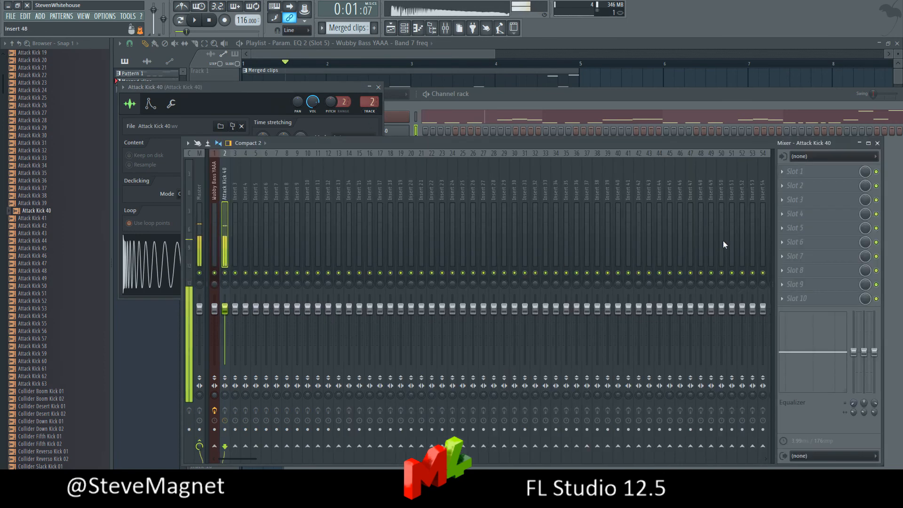
click(797, 171)
mouse_move(794, 184)
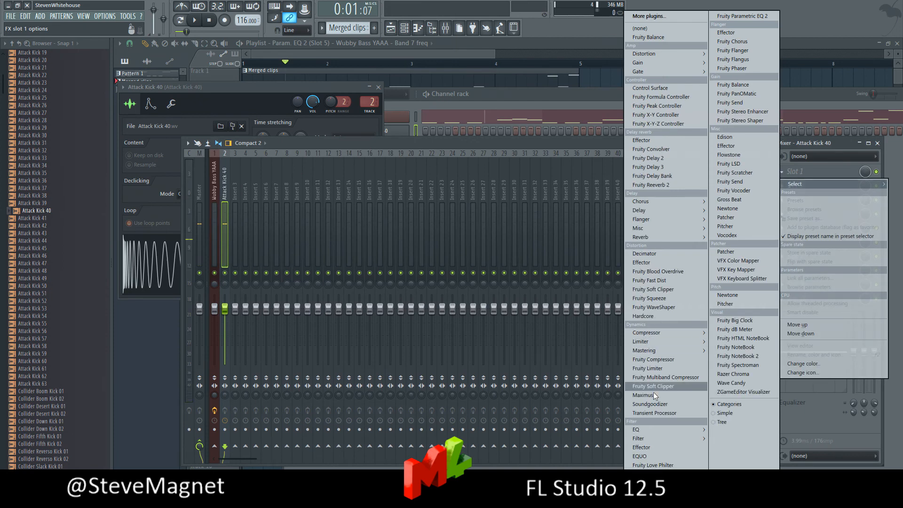
mouse_move(645, 427)
click(596, 443)
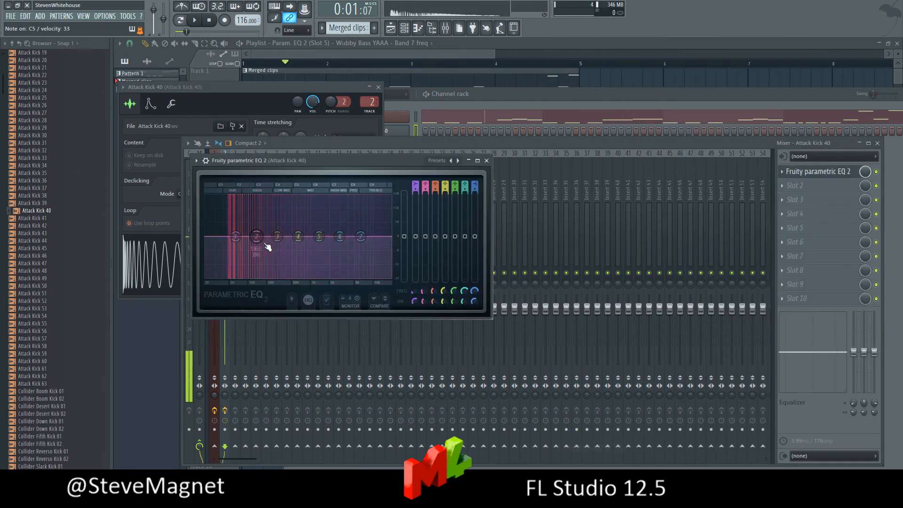
drag(261, 240, 238, 222)
drag(323, 238, 350, 221)
drag(297, 237, 310, 274)
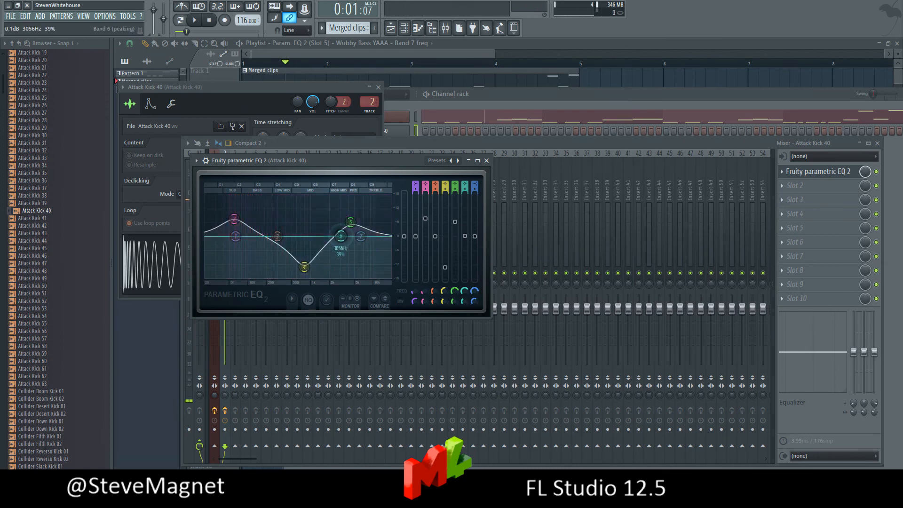
- Add Decimator to the kick's mixer track with its red sliders raised, and move it ahead of the parametric EQ 2
click(795, 185)
mouse_move(799, 198)
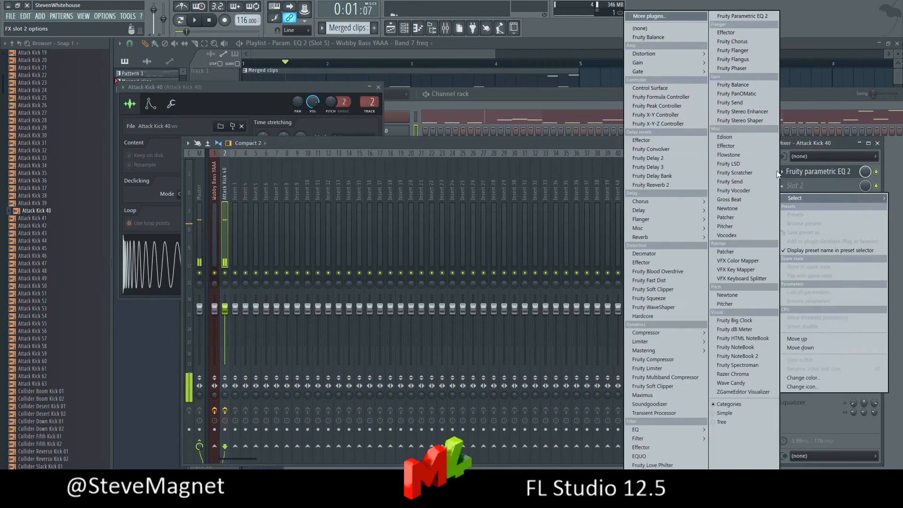
click(653, 252)
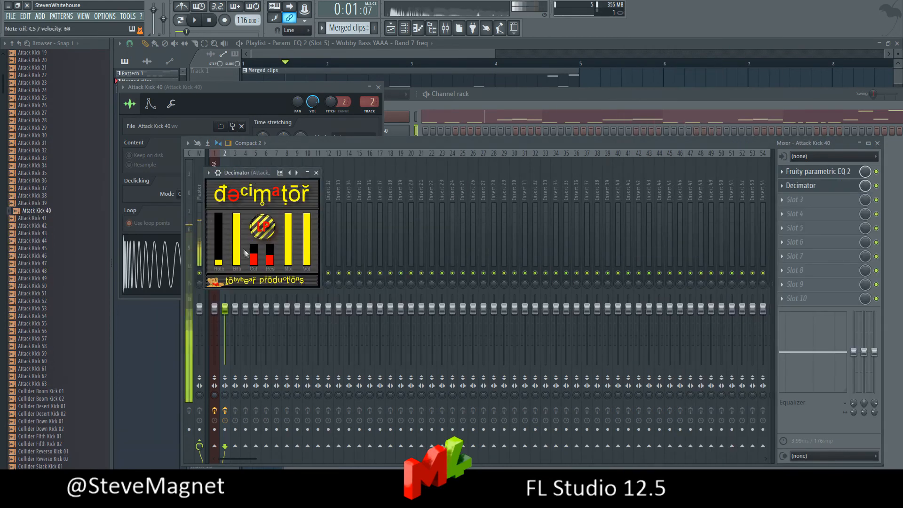
drag(269, 255, 269, 247)
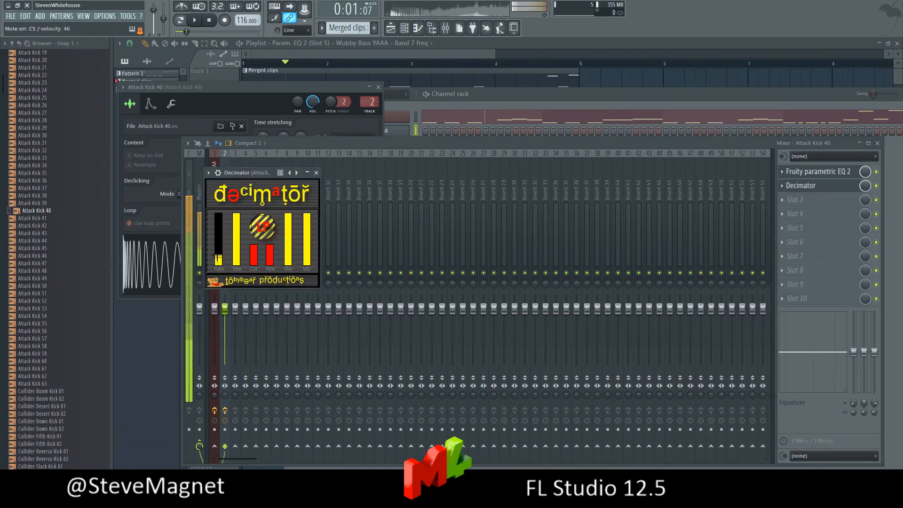
click(782, 171)
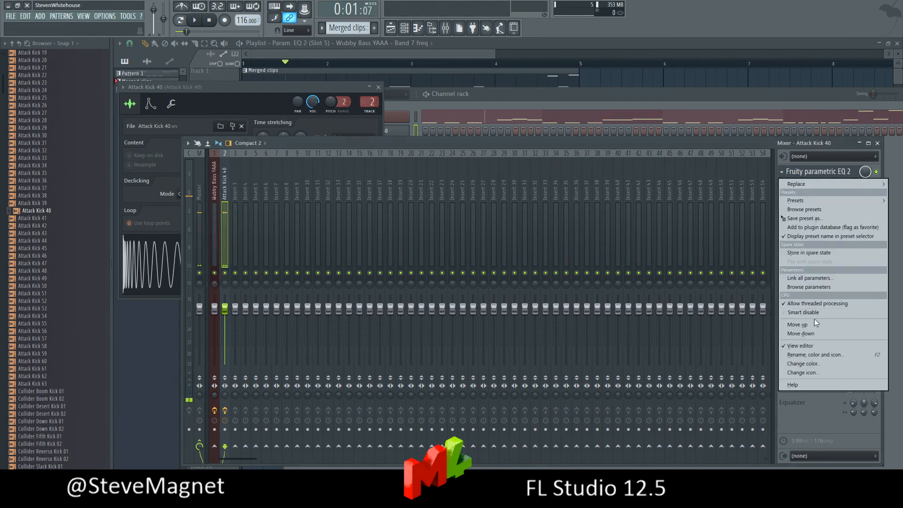
click(813, 337)
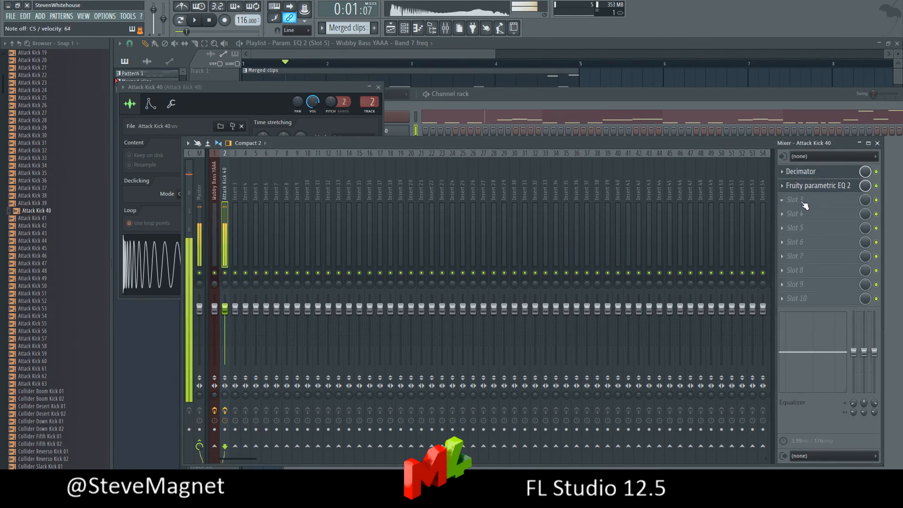
- Add Maximus to the kick track's third effect slot and raise the low point of its master curve
click(802, 202)
mouse_move(641, 334)
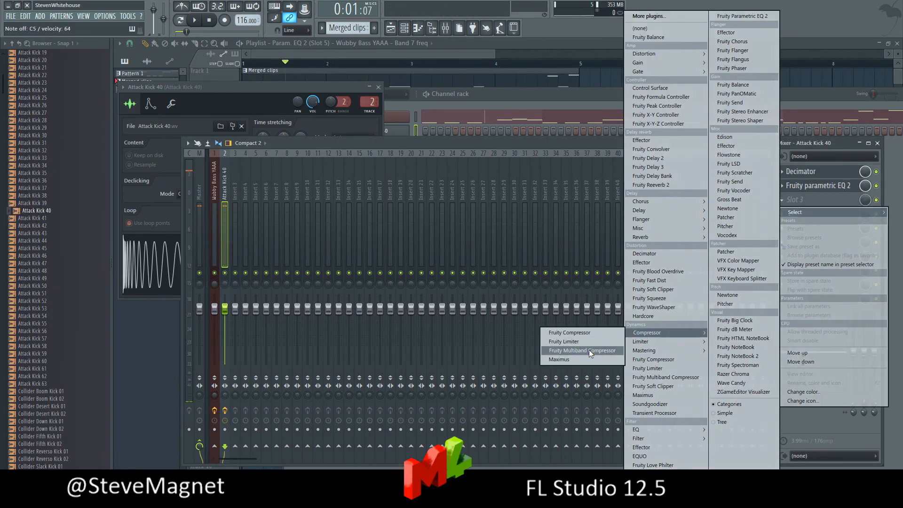
click(589, 351)
drag(144, 158, 144, 140)
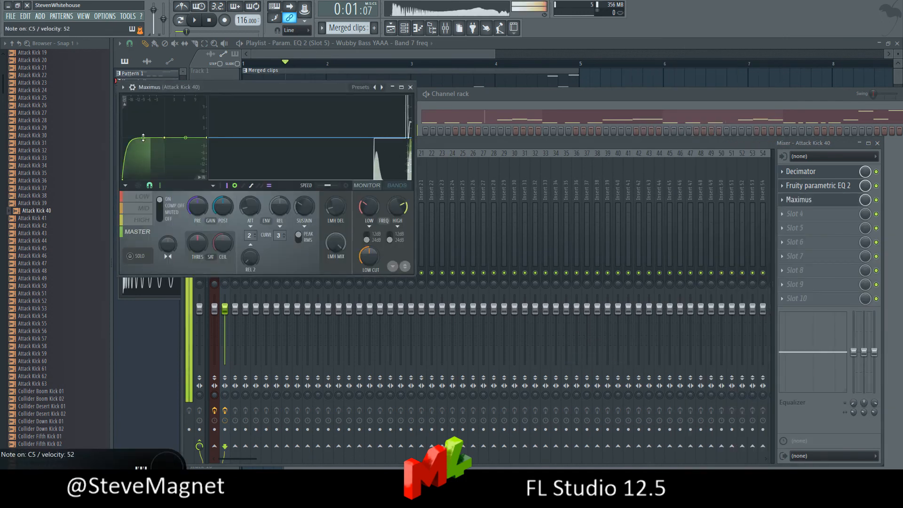
- Rebalance the kick's Decimator by reducing its second yellow slider and second red slider
click(822, 183)
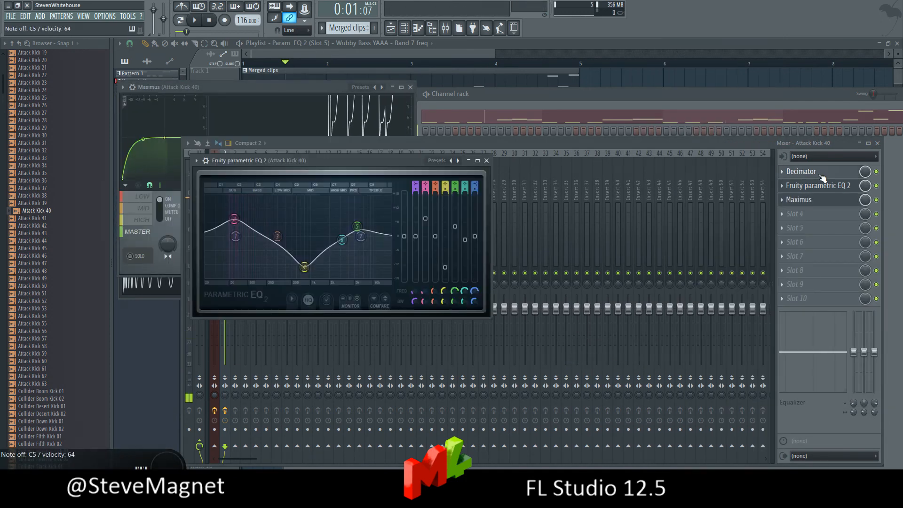
click(821, 174)
drag(219, 239, 236, 250)
click(270, 255)
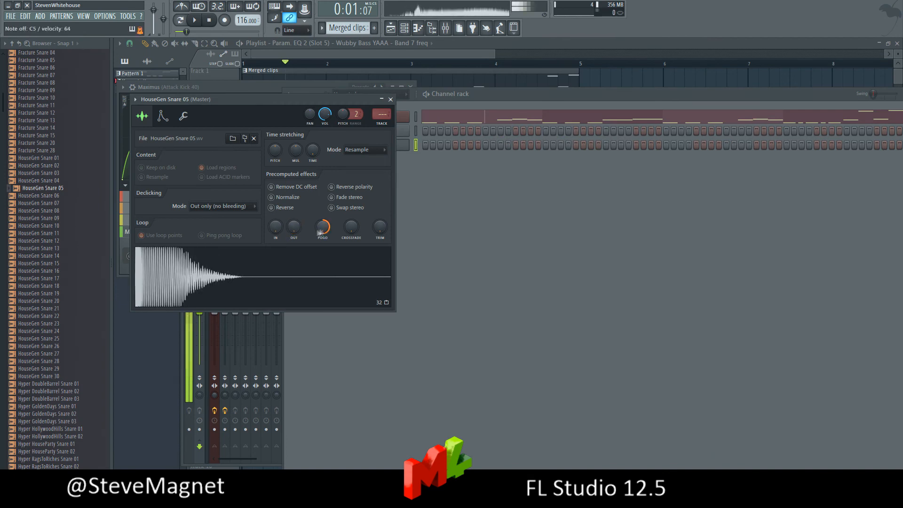
- Lower the snare channel's Pogo, audition other HouseGen samples and settle on HouseGen Snare 07
drag(322, 230, 322, 249)
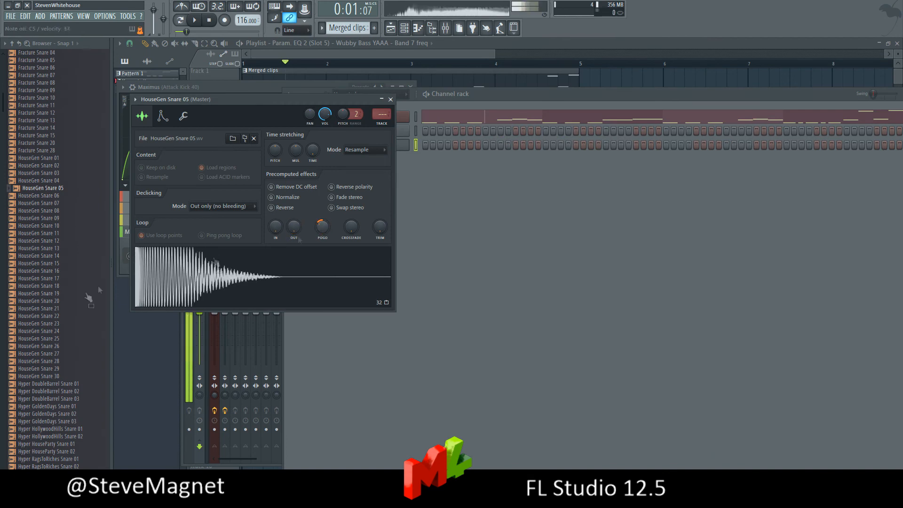
click(42, 271)
drag(43, 316, 332, 240)
drag(42, 195, 215, 259)
drag(48, 201, 263, 277)
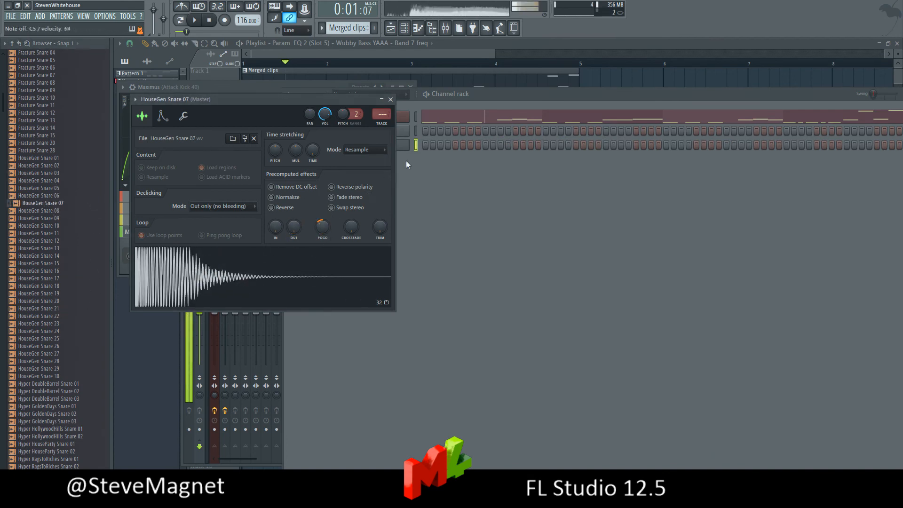
click(390, 99)
- Create a new empty pattern for the drums, keeping its default name
click(374, 27)
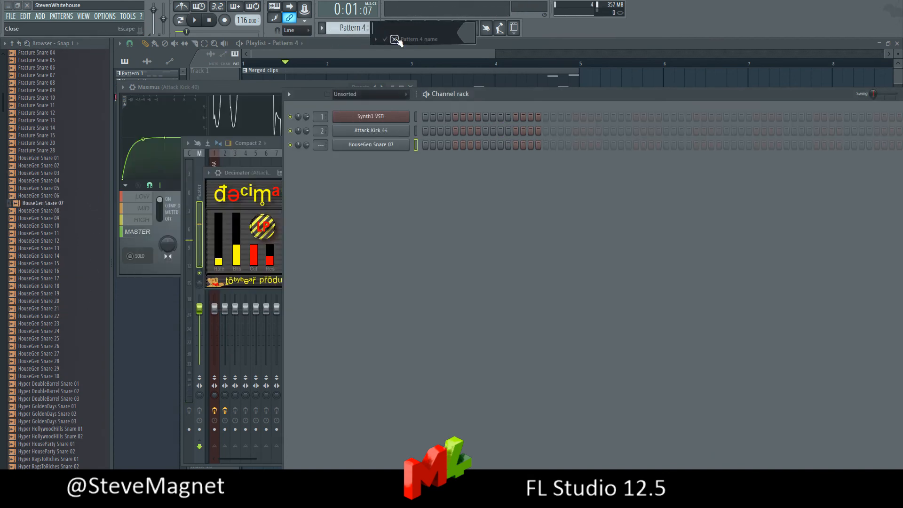
click(394, 39)
- Route HouseGen Snare 07 to mixer track 3 and insert Maximus with the low point of its master curve raised
click(397, 145)
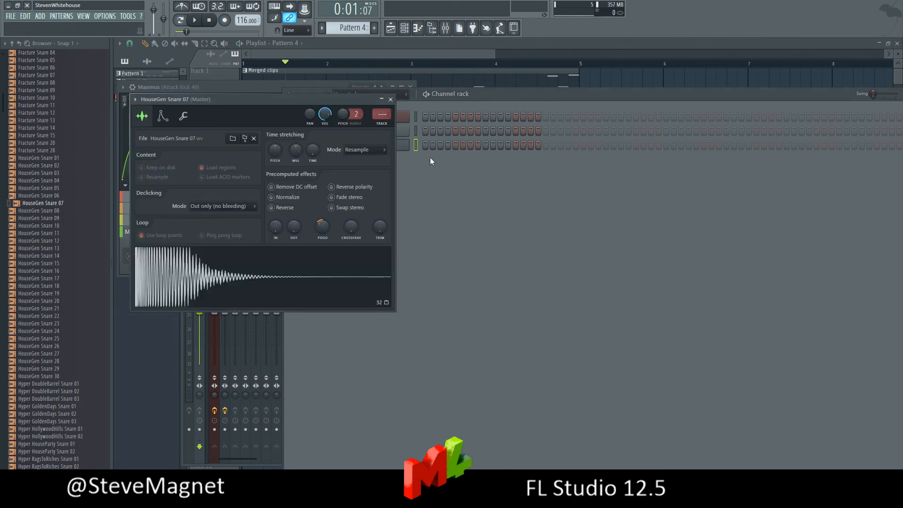
click(385, 124)
click(846, 191)
mouse_move(799, 184)
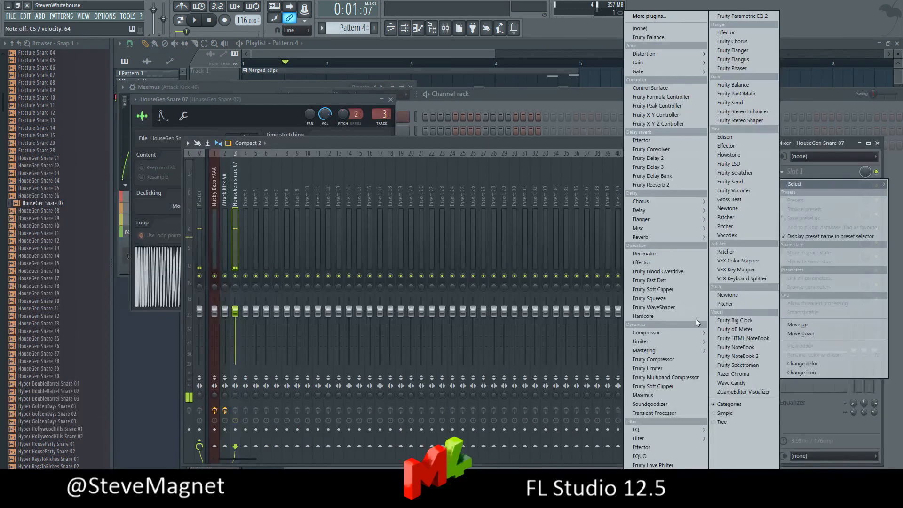
mouse_move(658, 332)
click(560, 359)
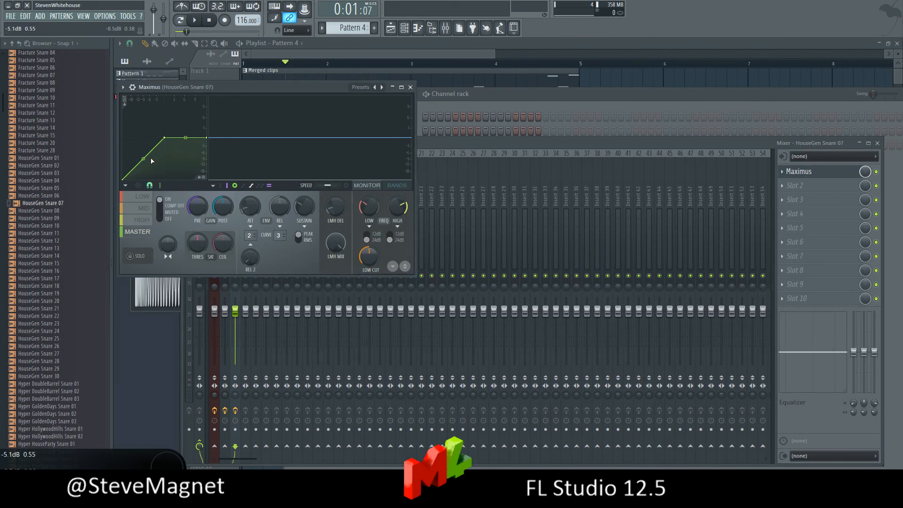
- Add Fruity Reeverb 2 to the snare track's second effect slot and lower its wet level
click(794, 185)
mouse_move(799, 198)
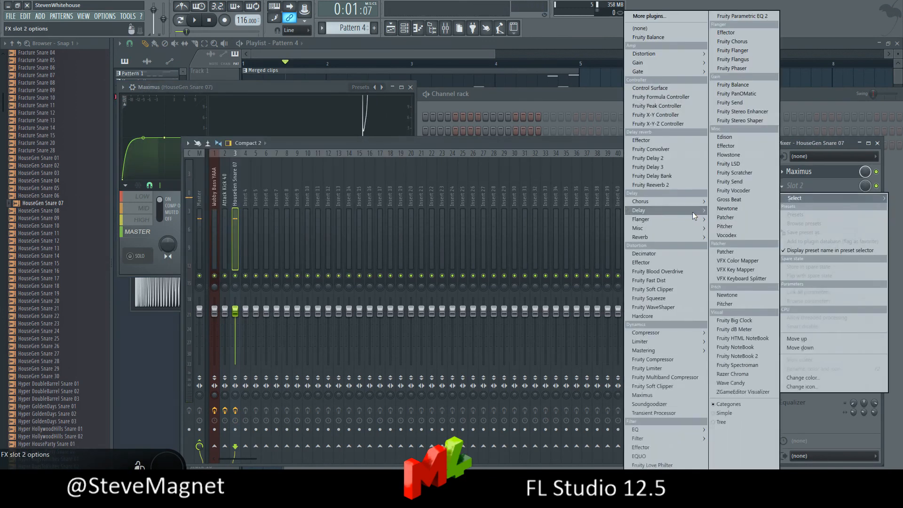
mouse_move(684, 241)
click(593, 252)
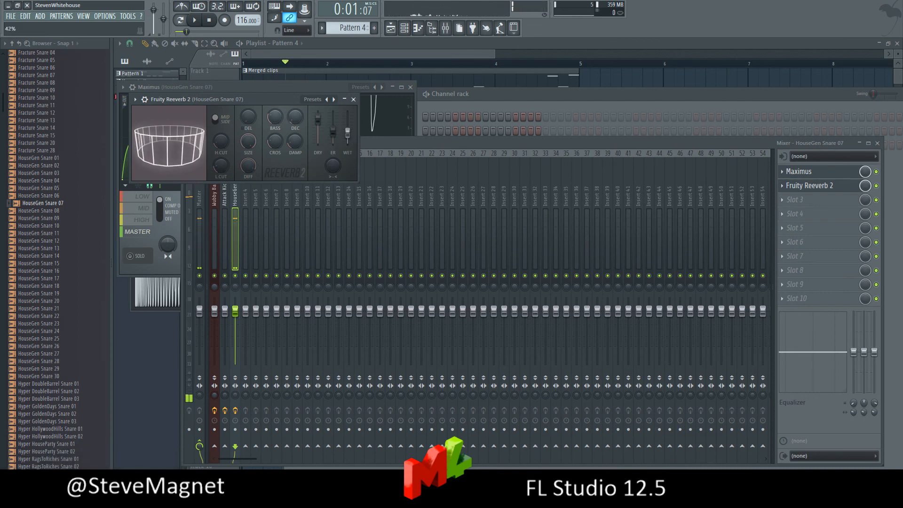
drag(349, 134, 354, 140)
click(711, 146)
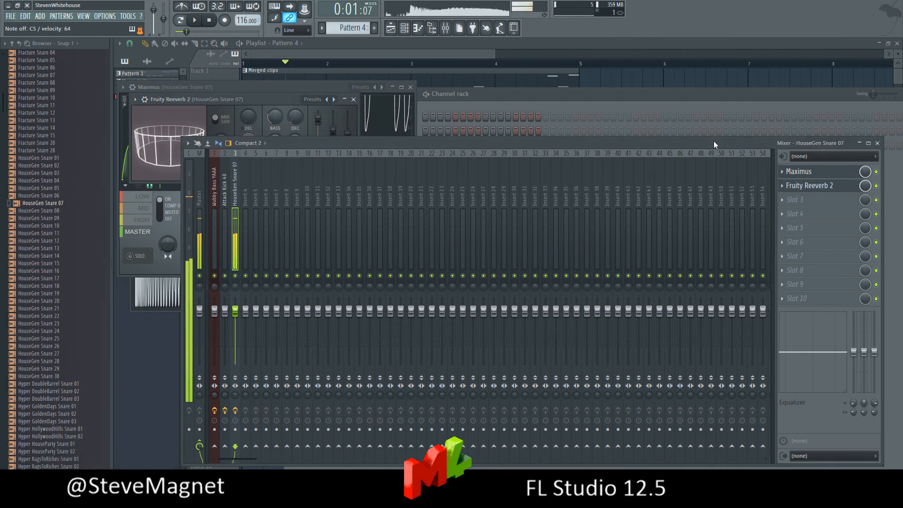
- Program kicks on steps 1, 4, 7 and 11 and snares on steps 5 and 13 of Pattern 4, and preview the beat
click(500, 103)
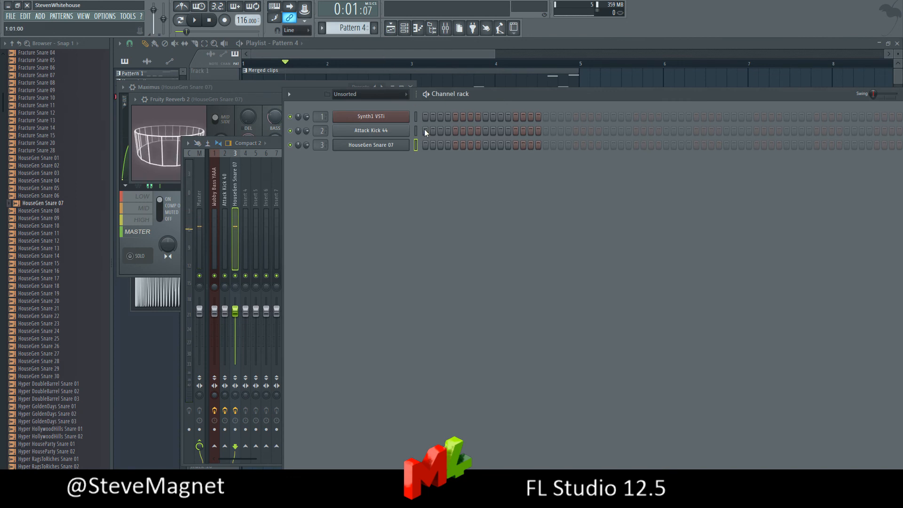
click(448, 131)
click(455, 144)
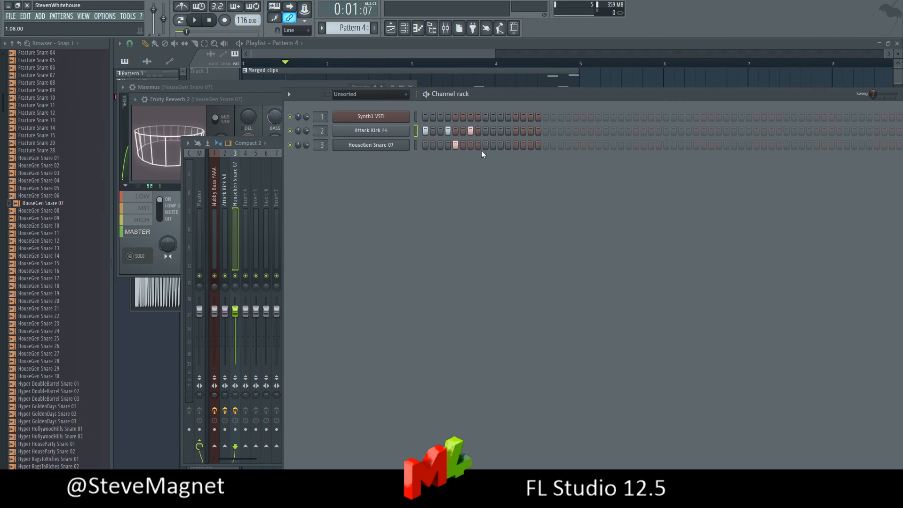
click(500, 131)
click(515, 145)
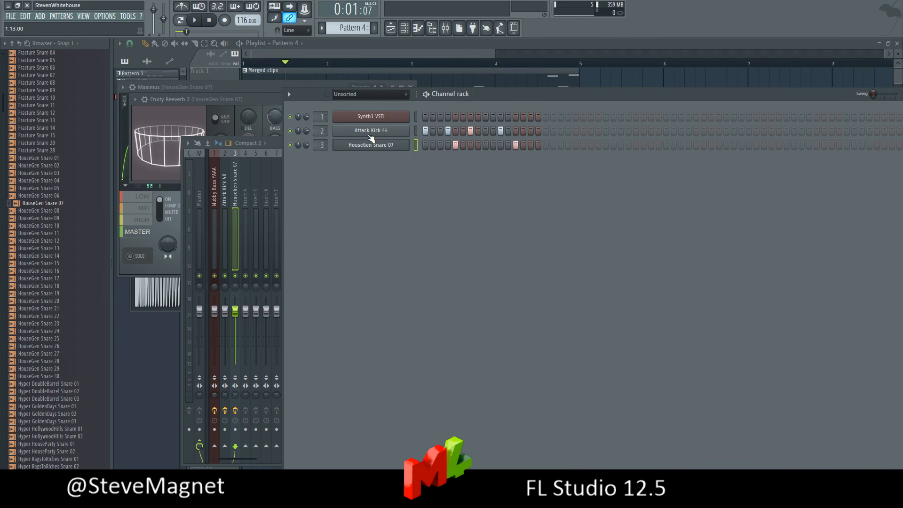
click(193, 21)
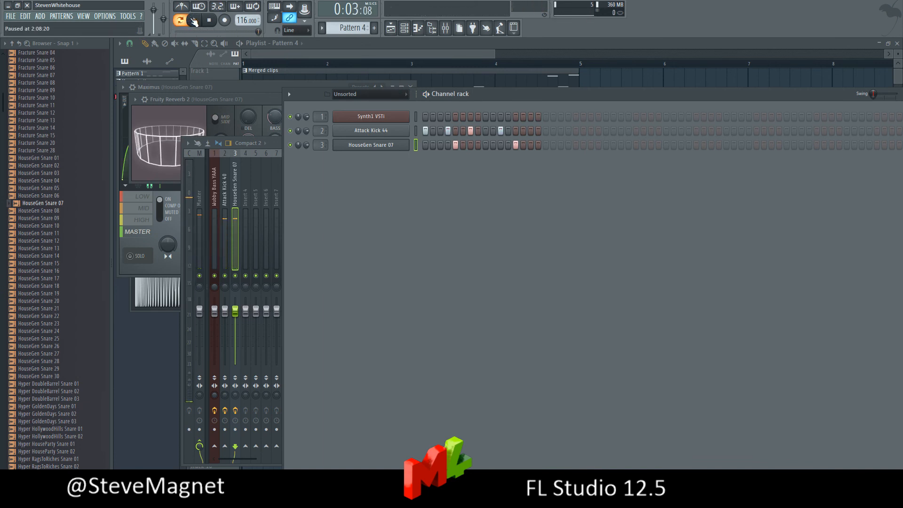
click(332, 41)
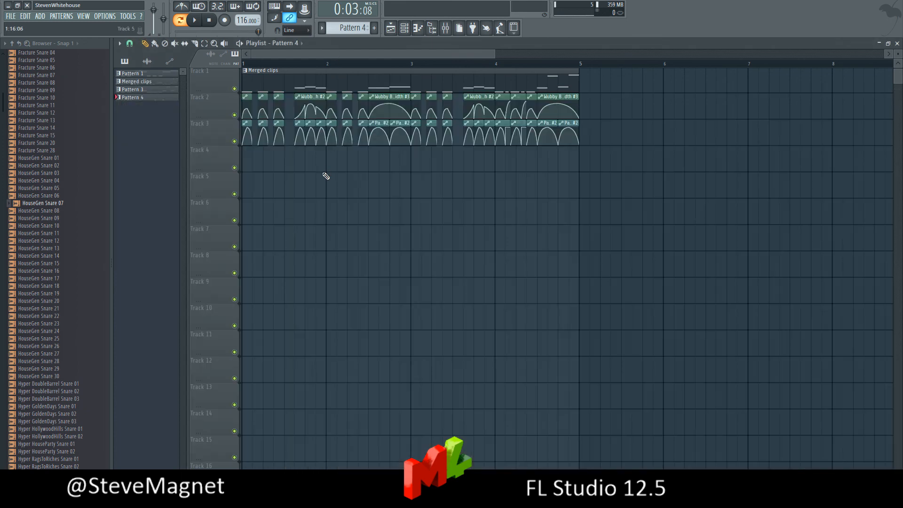
- Fill bars 1 to 4 of Track 4 with back-to-back Pattern 4 clips while previewing the song from the start
click(254, 63)
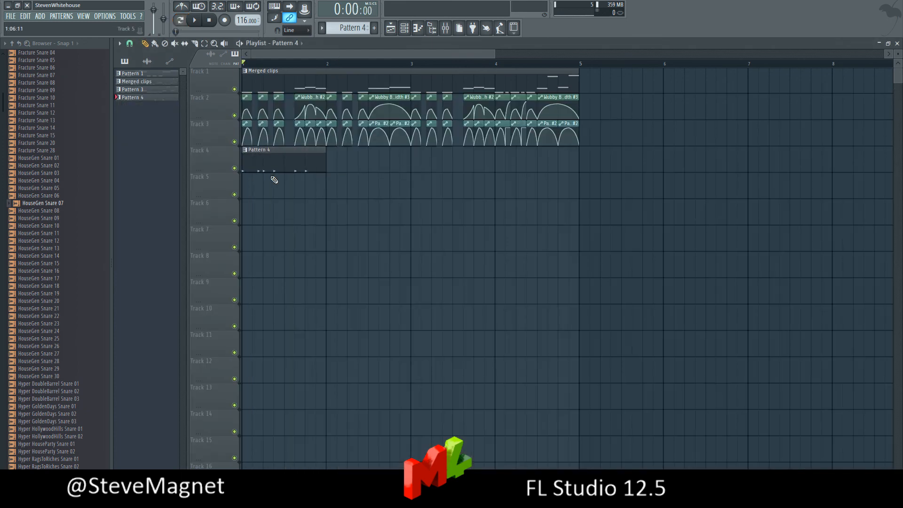
click(194, 21)
drag(323, 160, 497, 166)
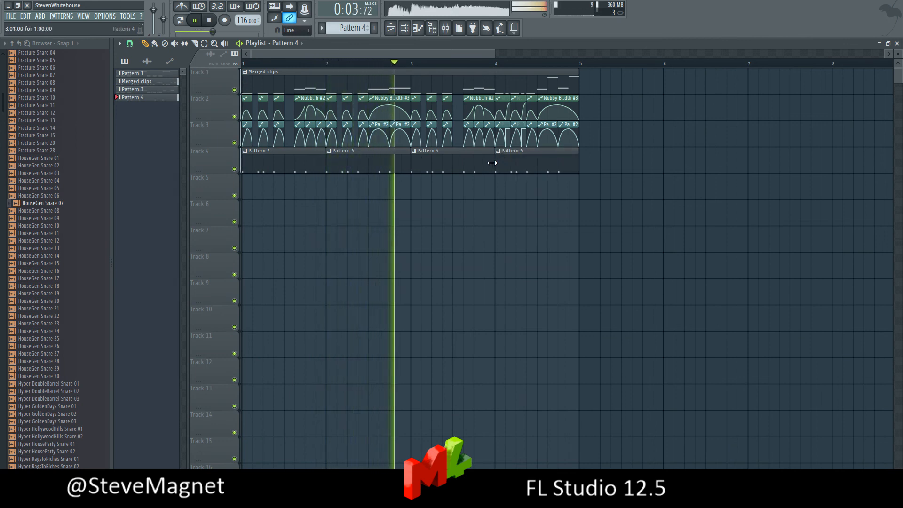
key(space)
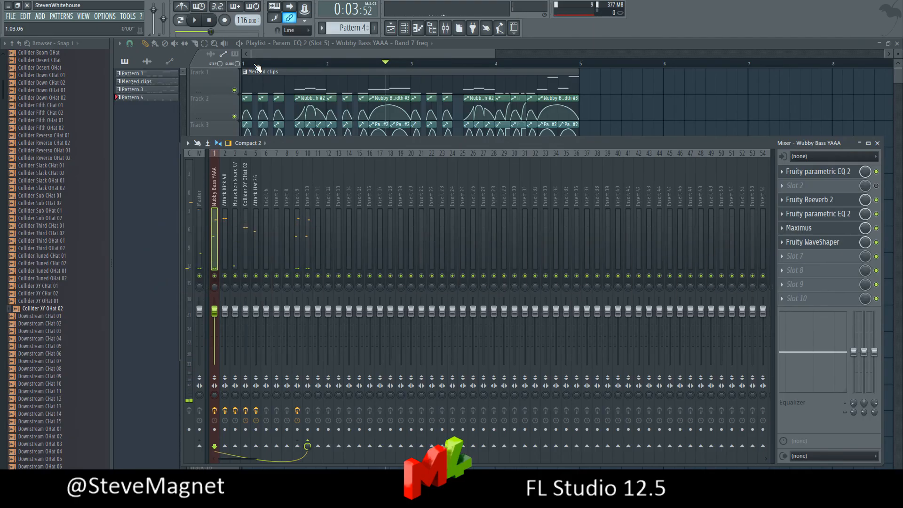
- Play the four-bar arrangement from the beginning to hear the bassline with the full drum pattern, and stop near its end
click(245, 64)
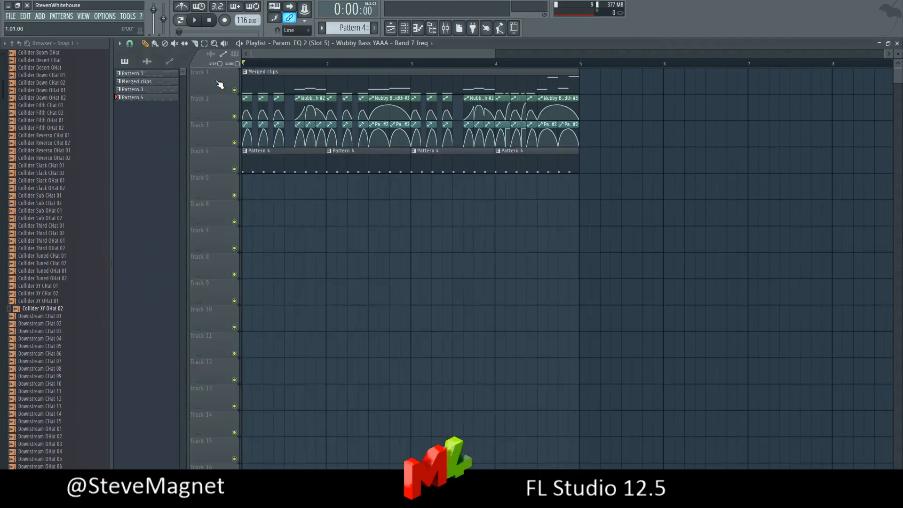
click(197, 22)
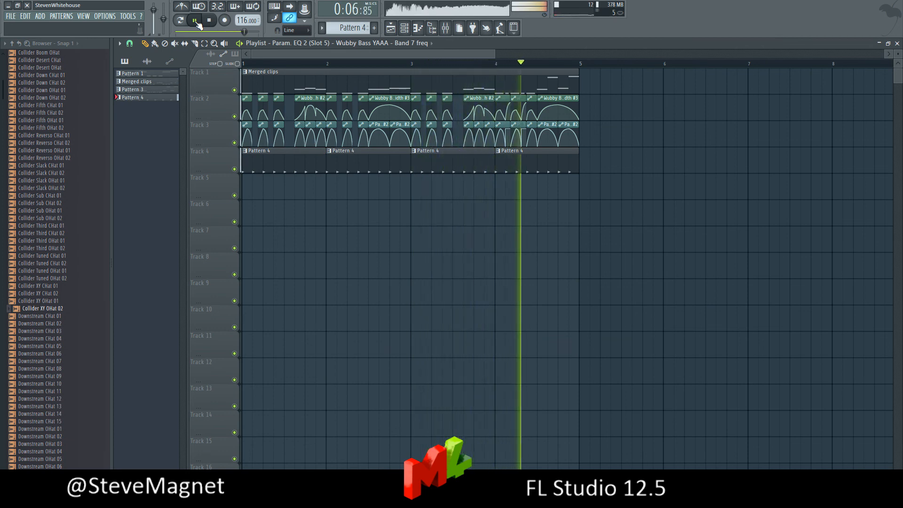
click(196, 21)
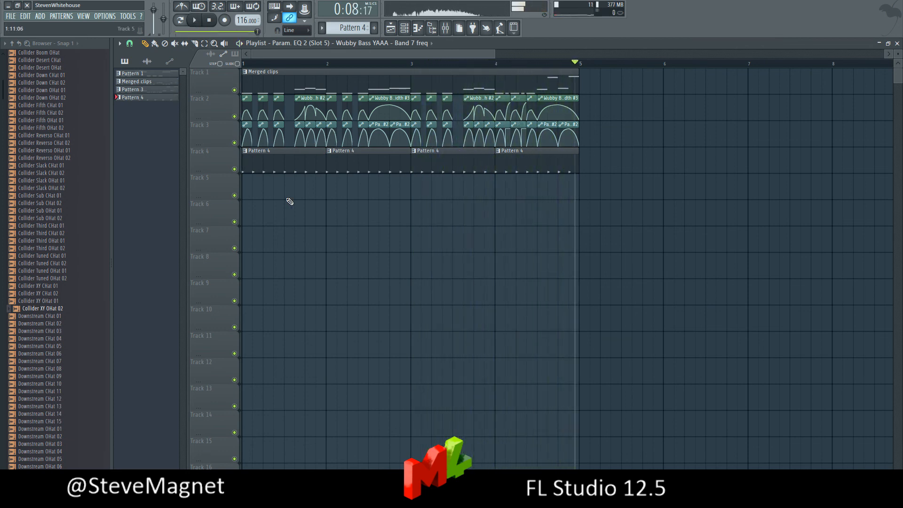